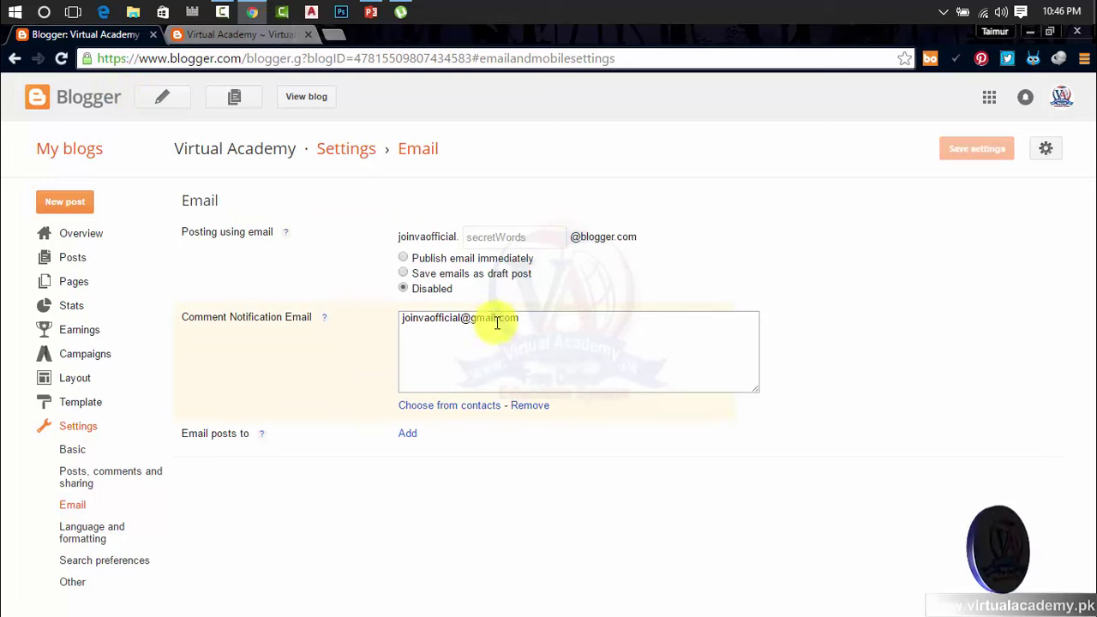
{"action": "left_click", "coordinate": [75, 450]}
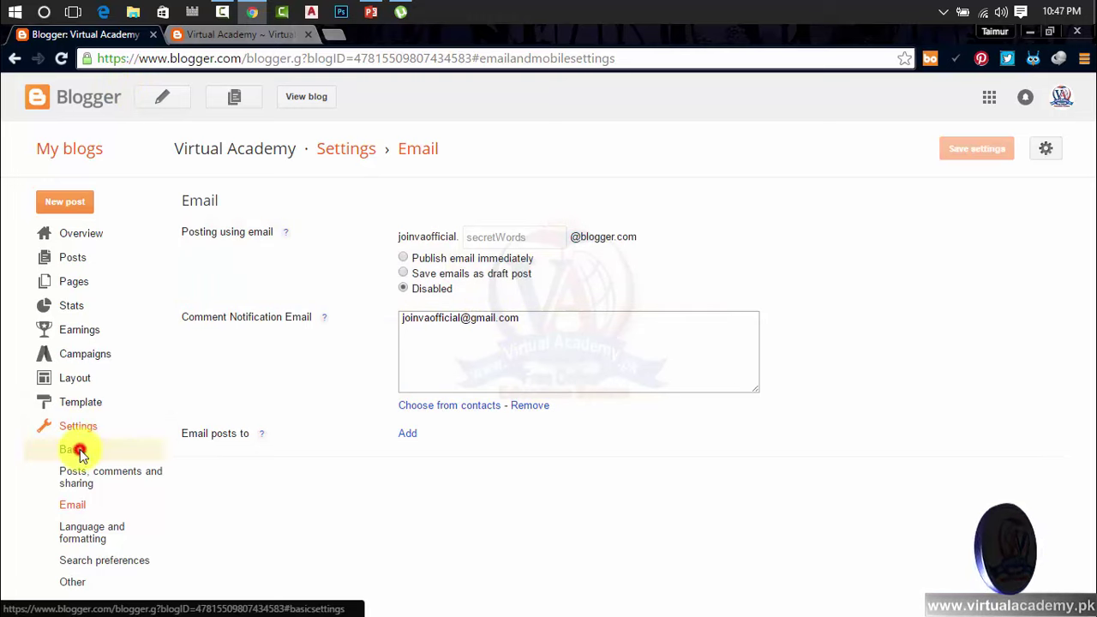
{"action": "left_click", "coordinate": [84, 479]}
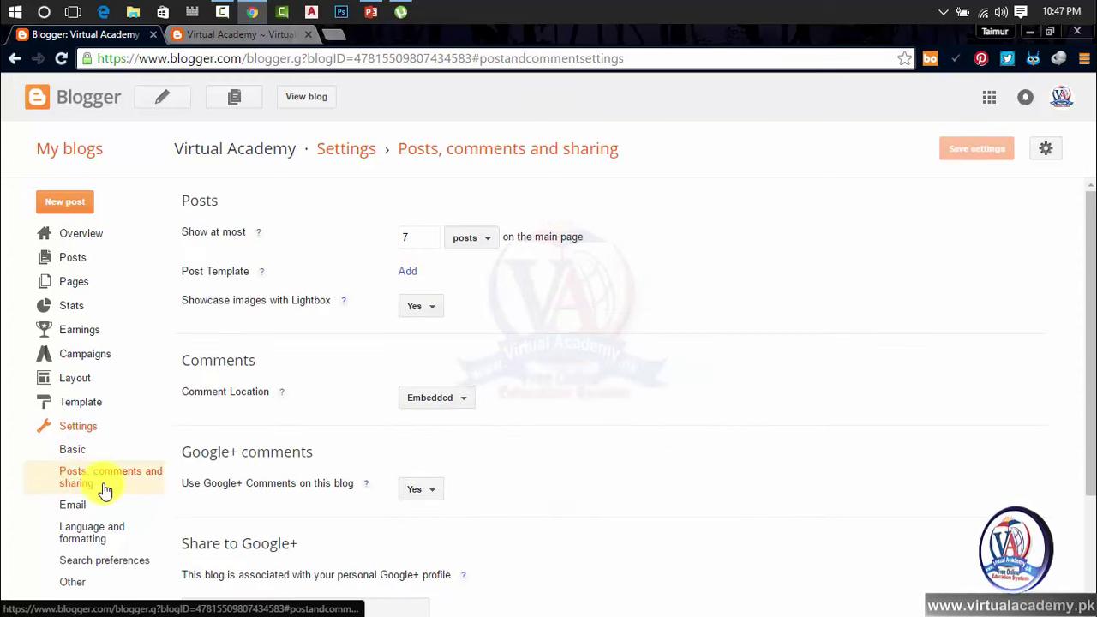
{"action": "scroll", "coordinate": [72, 513], "scroll_direction": "down", "scroll_amount": 2}
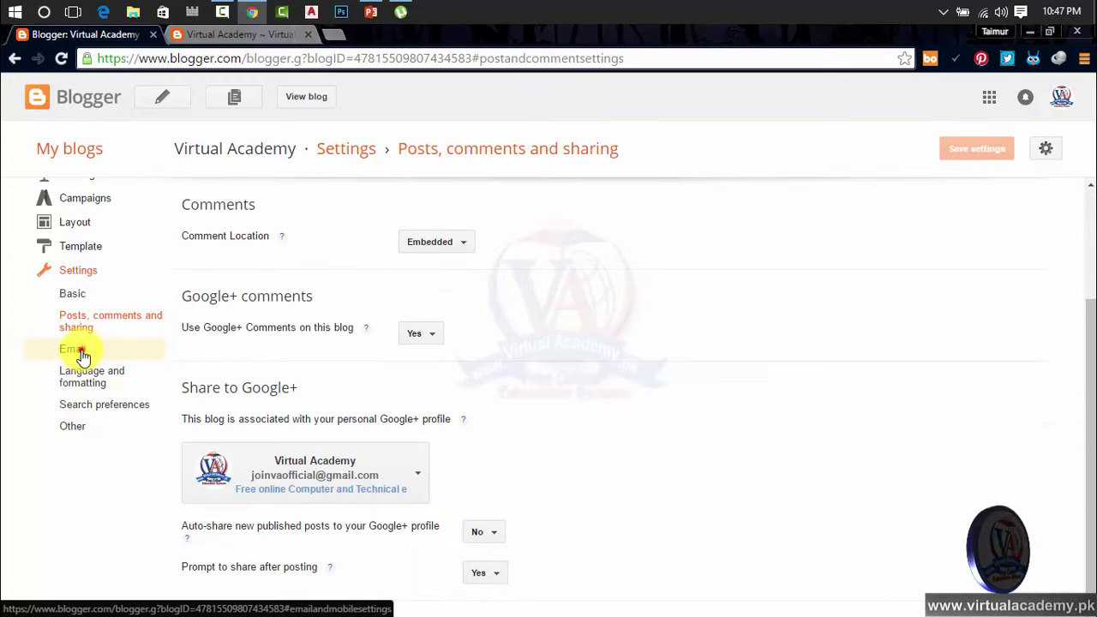
{"action": "left_click", "coordinate": [80, 350]}
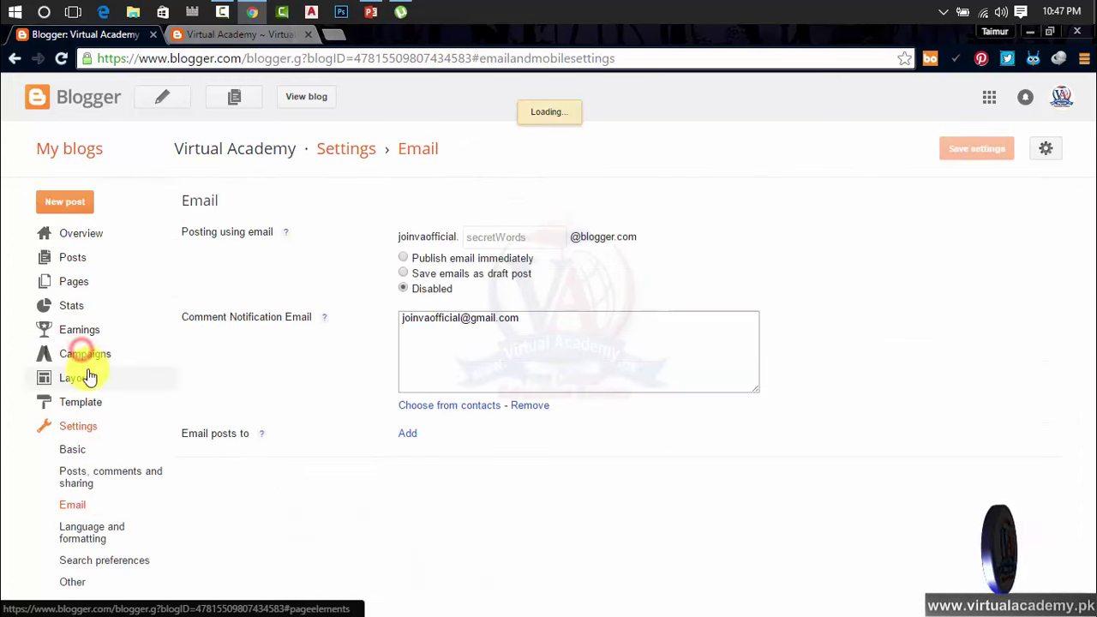
{"action": "left_click", "coordinate": [107, 539]}
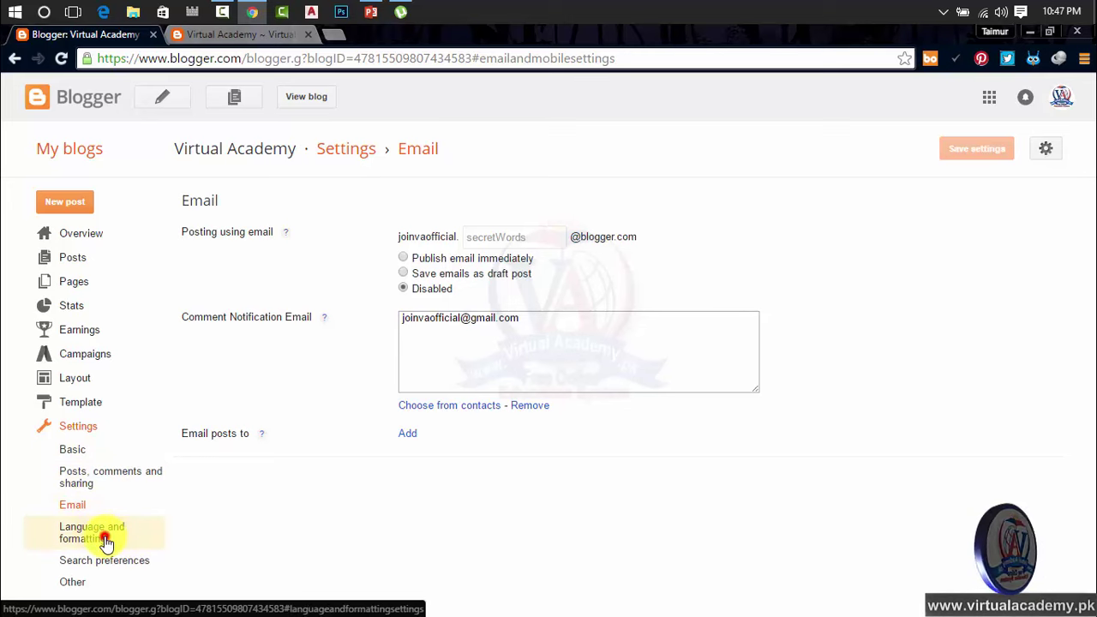
{"action": "left_click", "coordinate": [78, 505]}
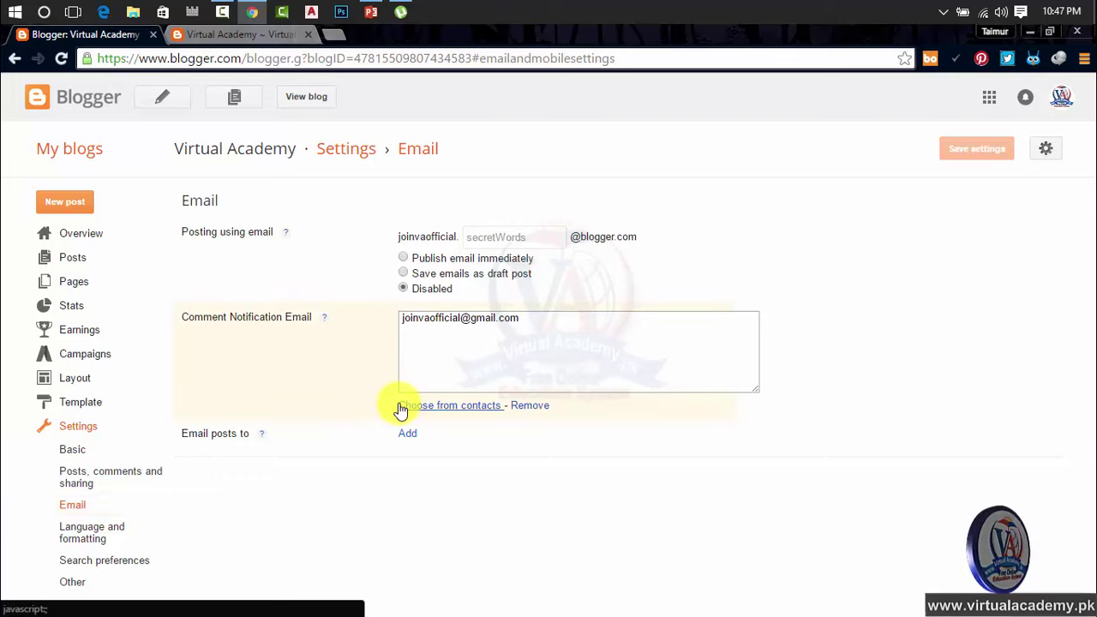
Step: Click into the posting-by-email secret-words field, then show the live Virtual Academy post tab
{"action": "left_click", "coordinate": [506, 238]}
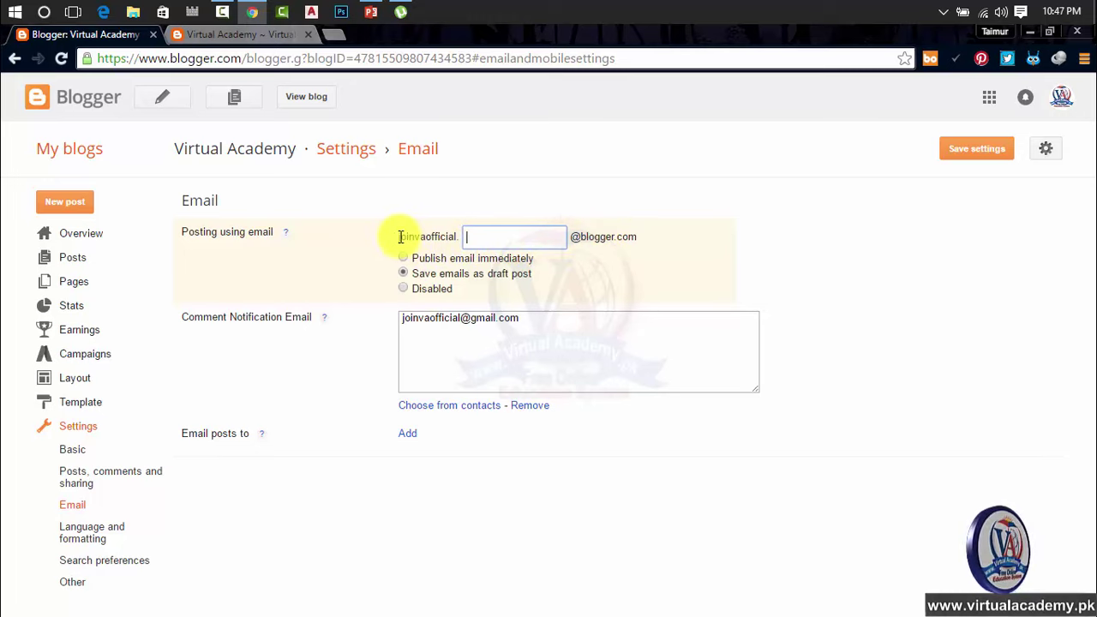
{"action": "left_click_drag", "start_coordinate": [399, 237], "coordinate": [453, 237]}
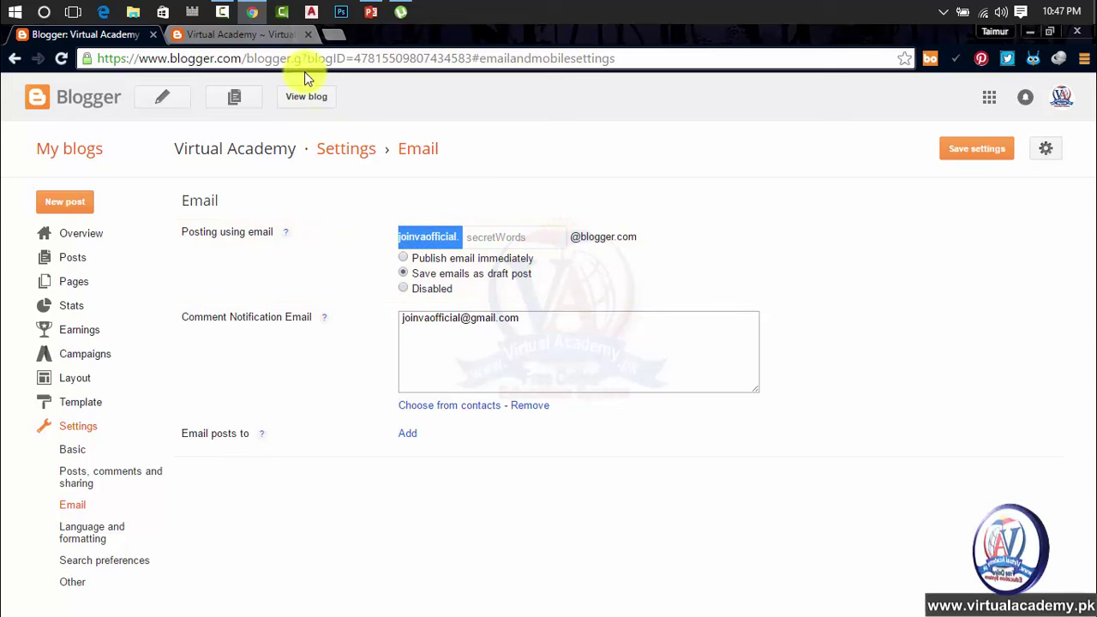
{"action": "left_click", "coordinate": [275, 35]}
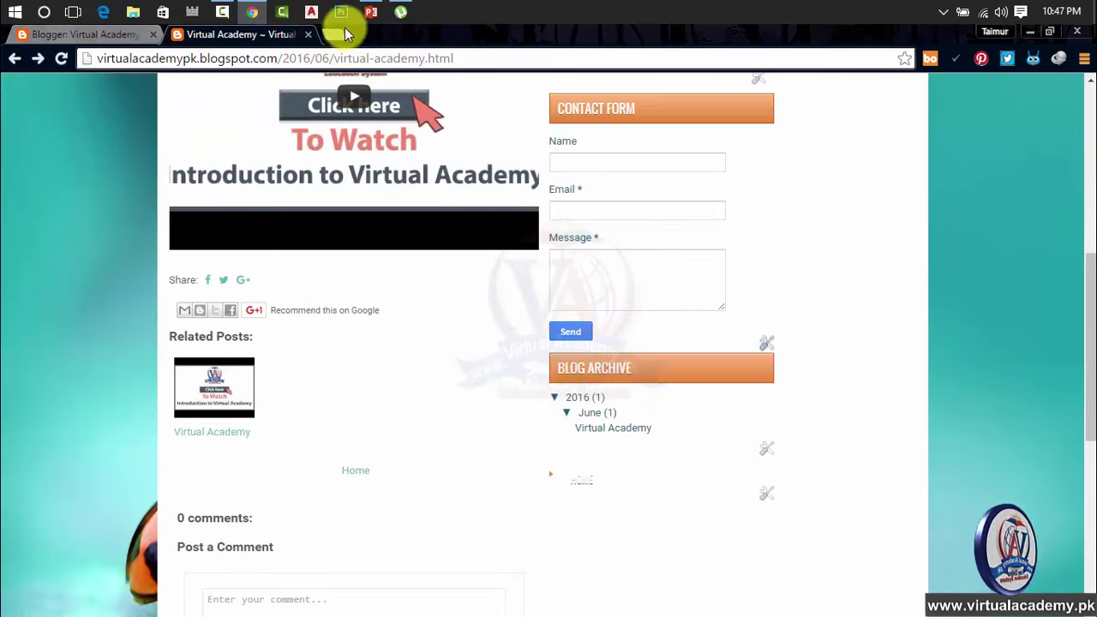
Step: Load virtualacademy.pk in a new tab, open its Contact Us page, then return to the post tab
{"action": "left_click", "coordinate": [336, 36]}
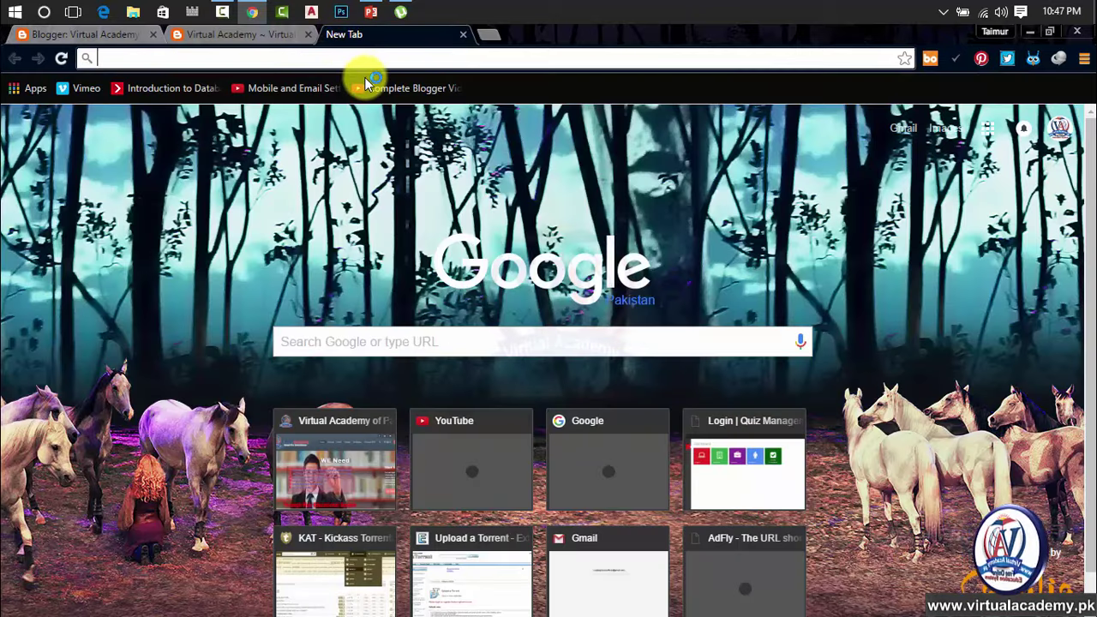
{"action": "type", "text": "g"}
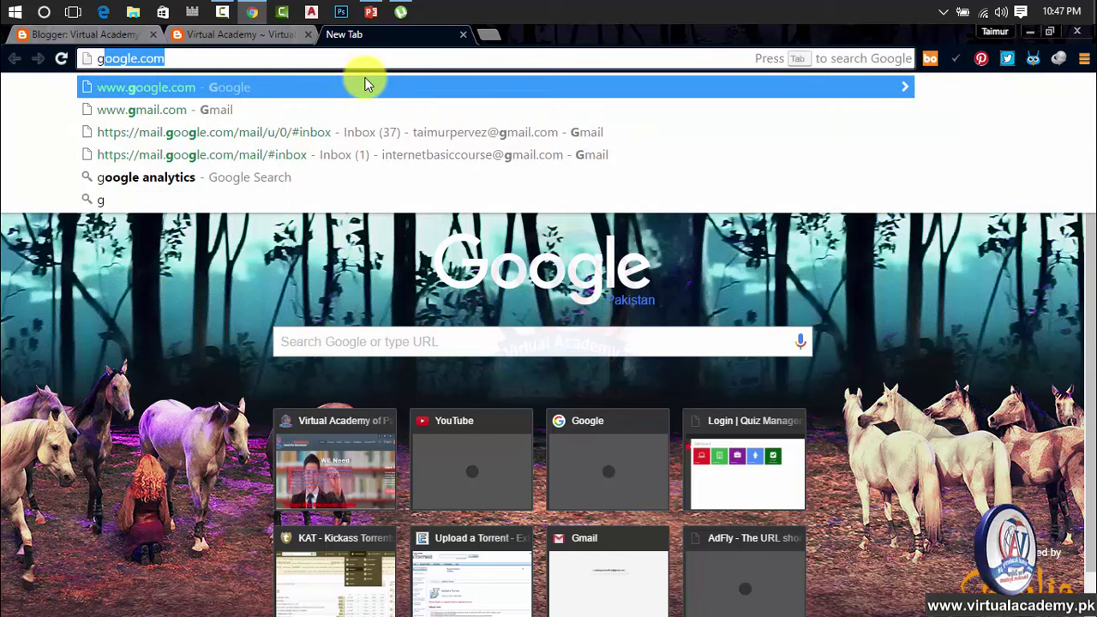
{"action": "key", "text": "BackSpace"}
{"action": "key", "text": "BackSpace"}
{"action": "type", "text": "virtualacademy.pk"}
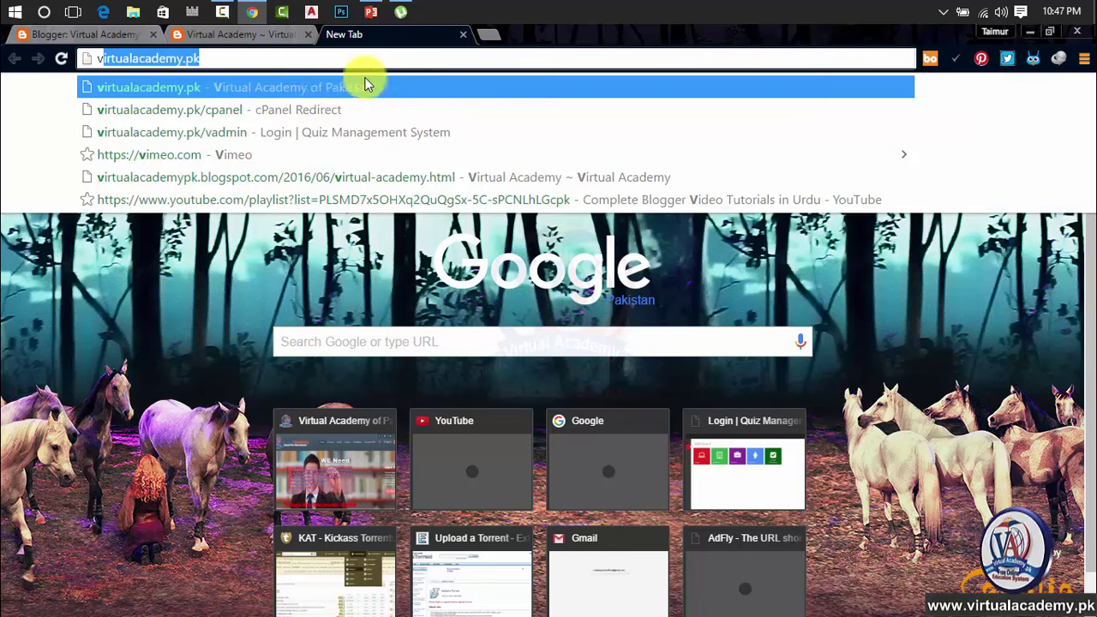
{"action": "key", "text": "Return"}
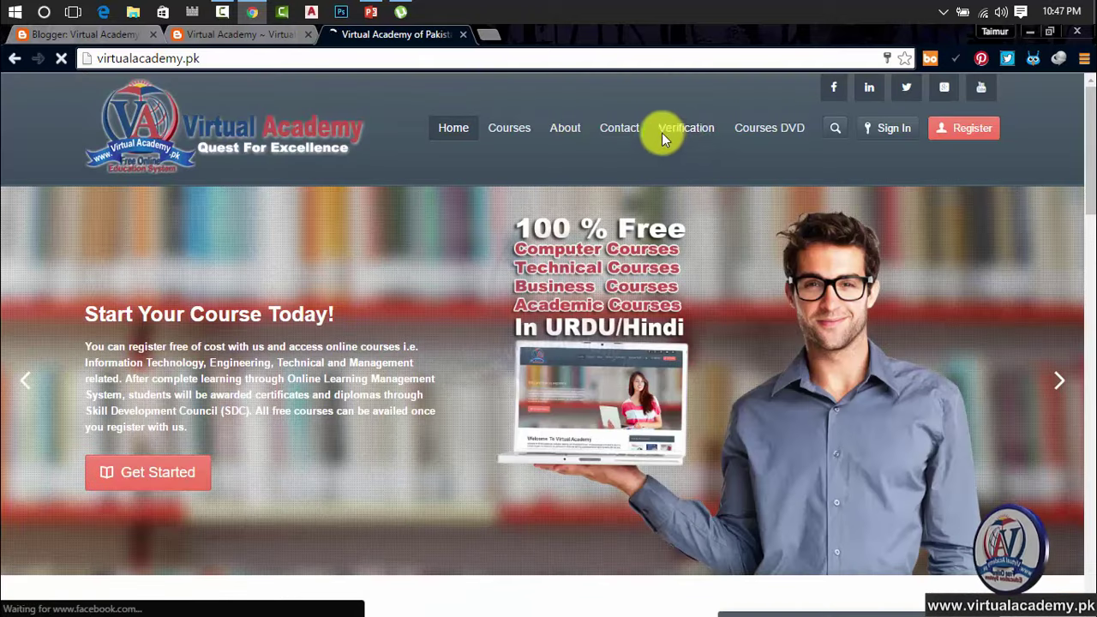
{"action": "left_click", "coordinate": [624, 136]}
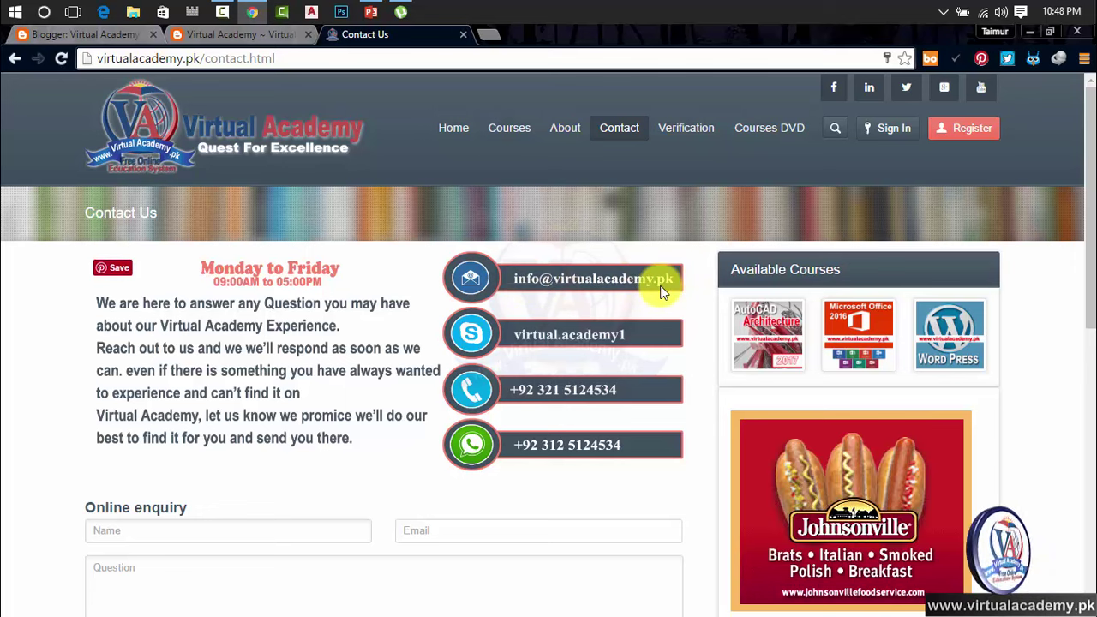
{"action": "left_click", "coordinate": [278, 34]}
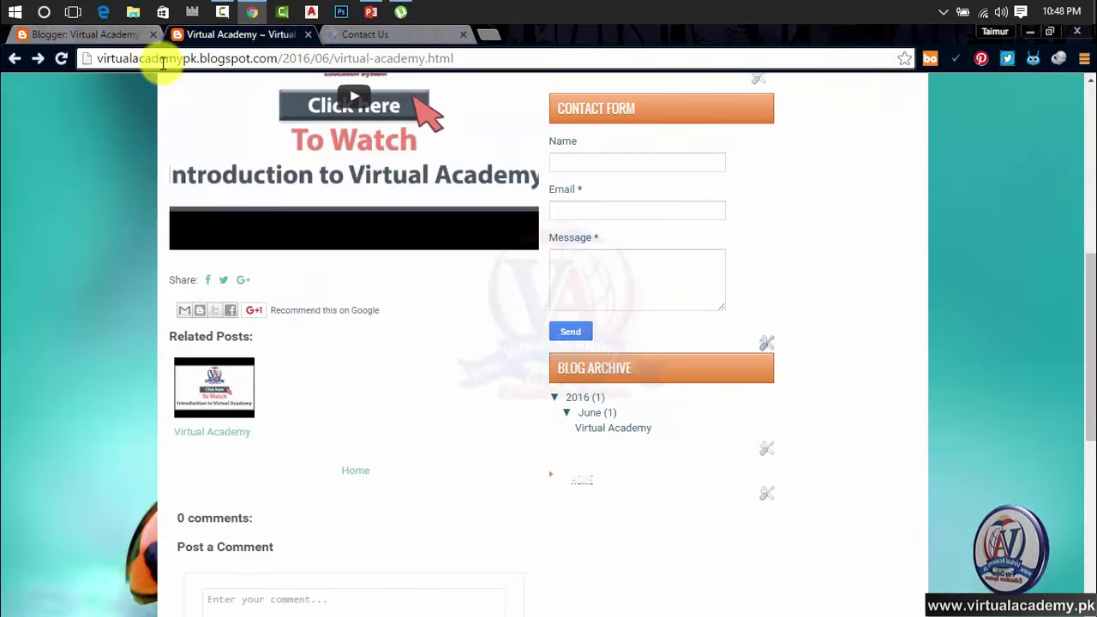
Step: Back in Blogger's Email settings, enter a secret word for the posting-by-email address
{"action": "left_click", "coordinate": [110, 34]}
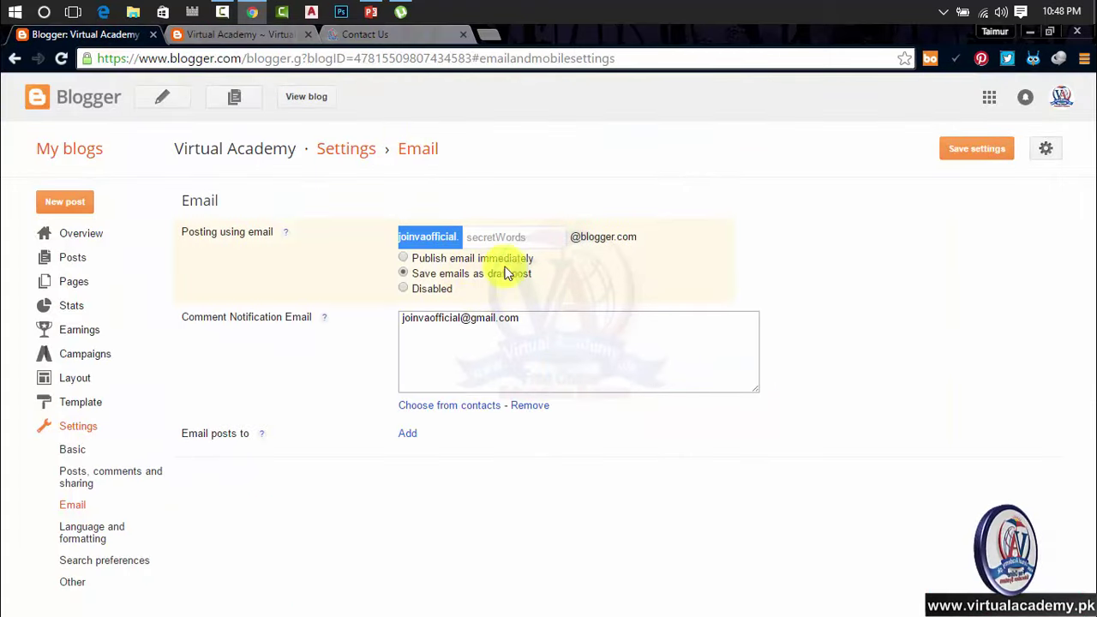
{"action": "left_click", "coordinate": [514, 237]}
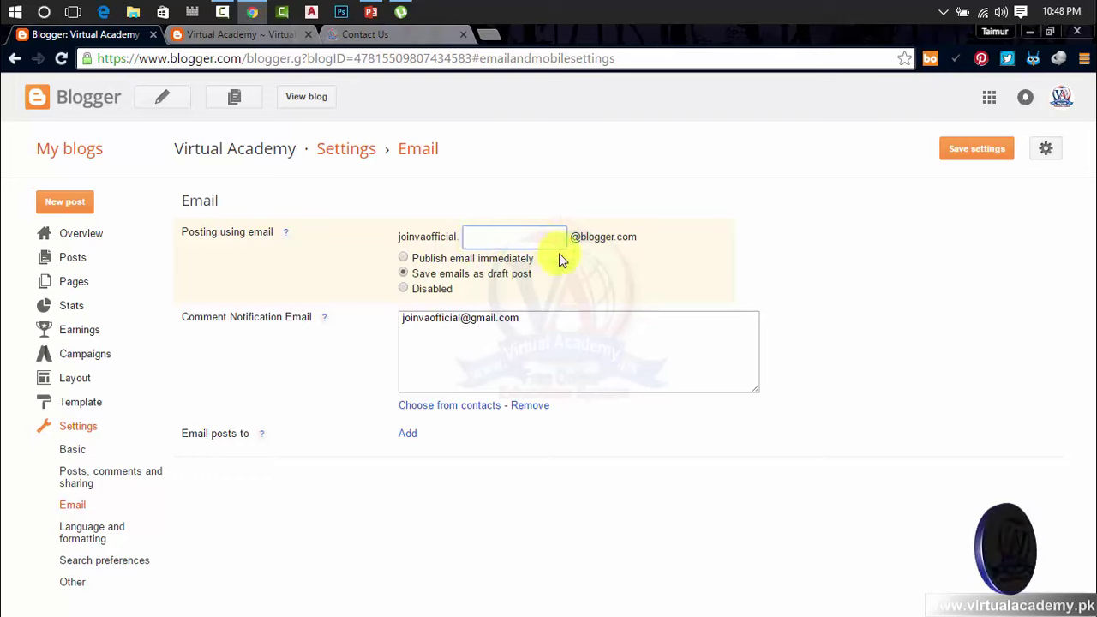
{"action": "left_click", "coordinate": [608, 269]}
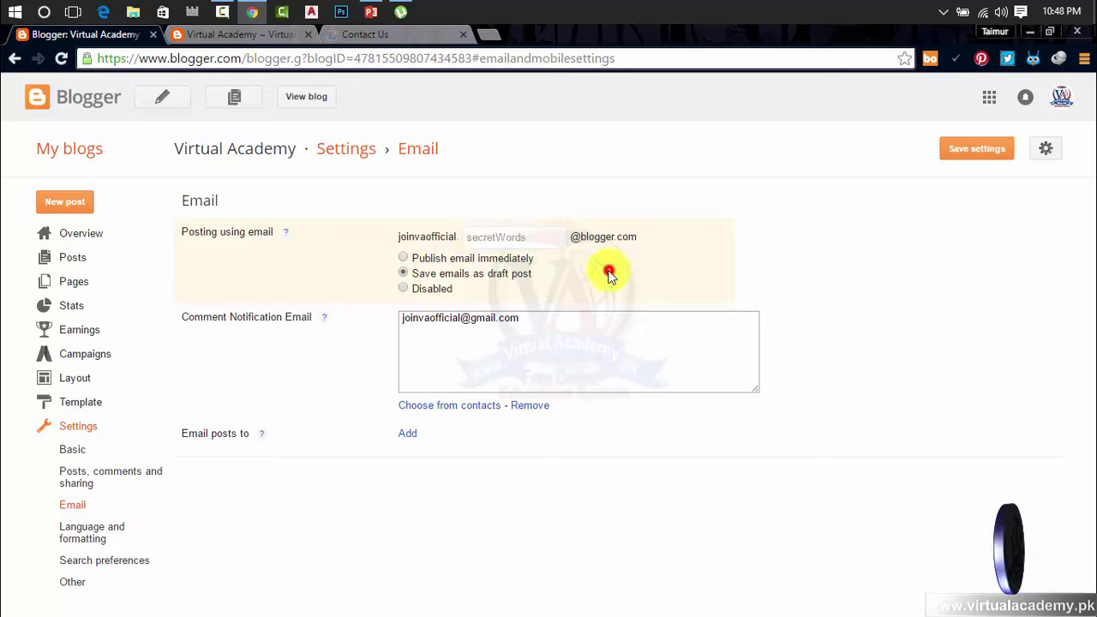
{"action": "left_click", "coordinate": [501, 237]}
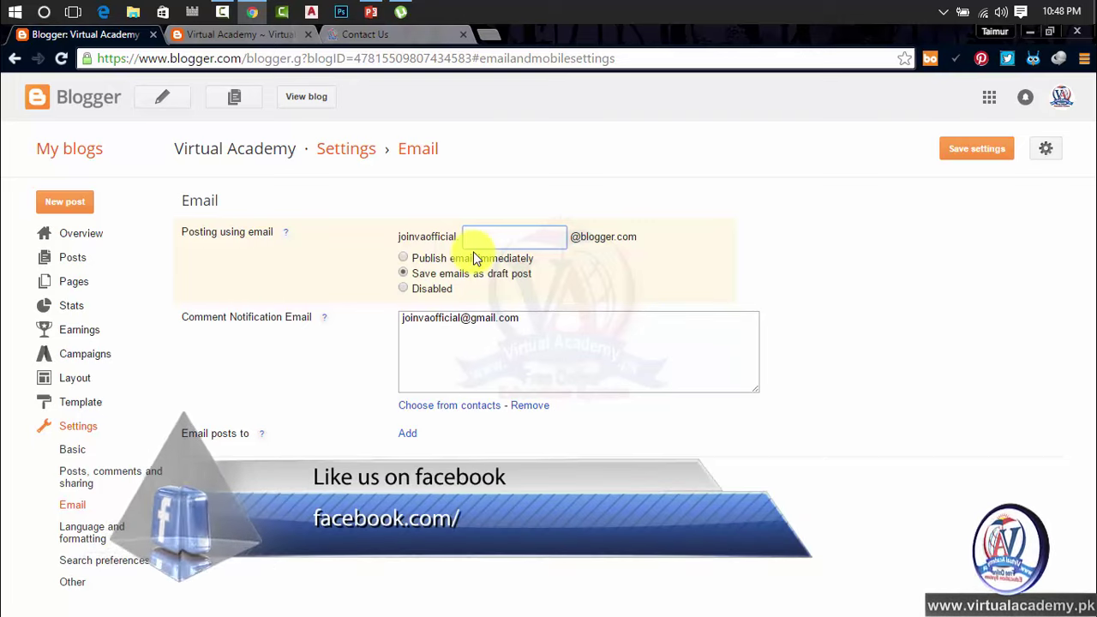
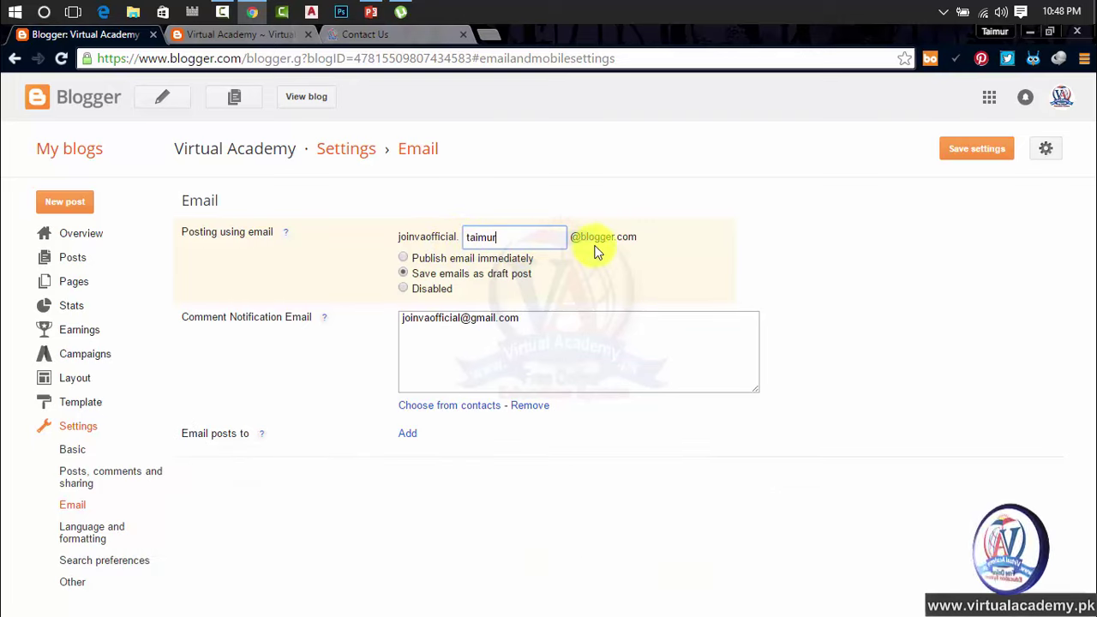
{"action": "left_click_drag", "start_coordinate": [641, 236], "coordinate": [342, 241]}
{"action": "left_click", "coordinate": [668, 278]}
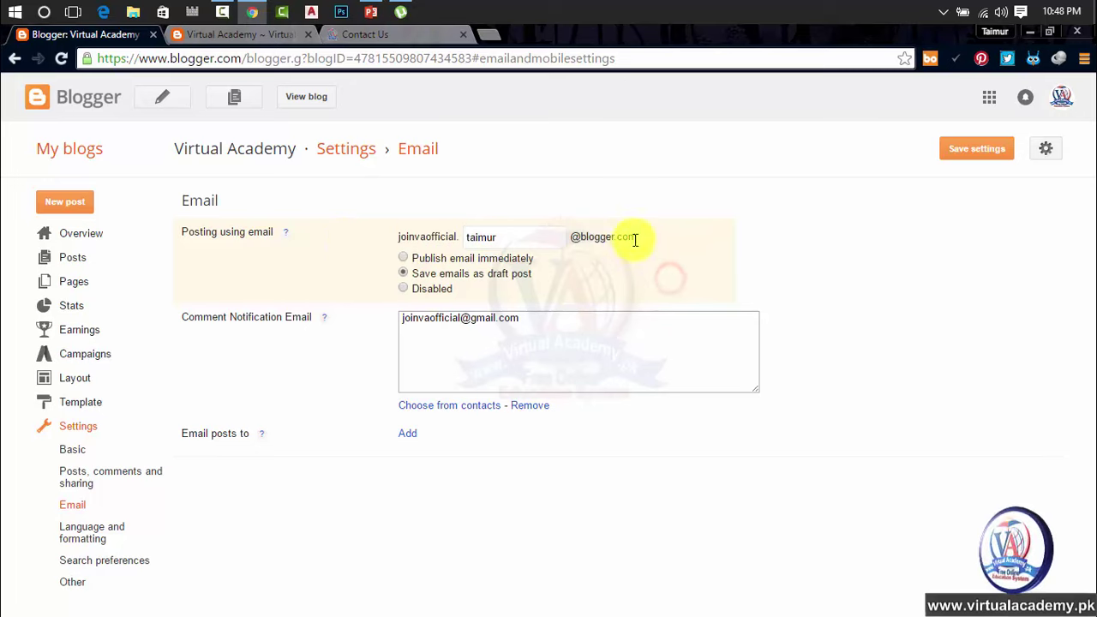
{"action": "left_click_drag", "start_coordinate": [641, 237], "coordinate": [399, 238]}
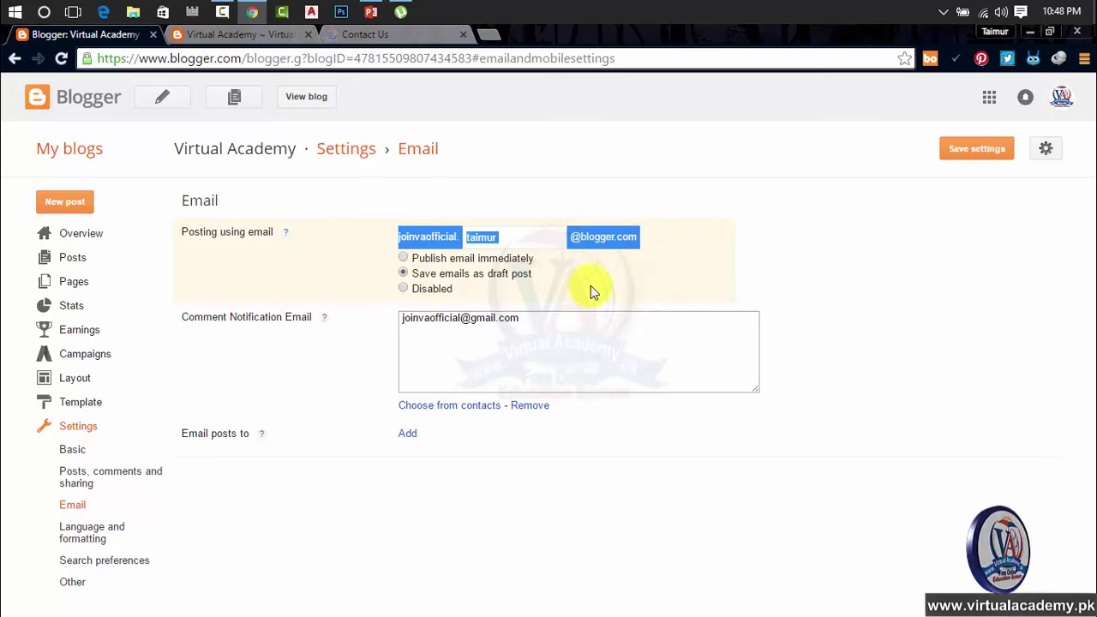
{"action": "left_click", "coordinate": [635, 255]}
{"action": "left_click_drag", "start_coordinate": [644, 241], "coordinate": [395, 241]}
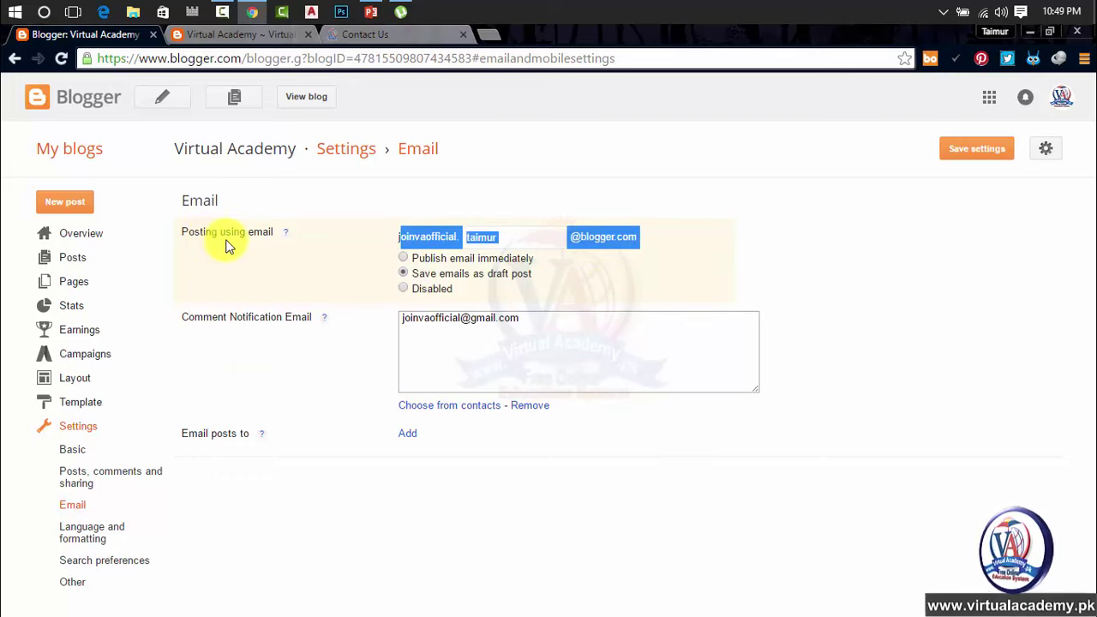
{"action": "left_click", "coordinate": [390, 240]}
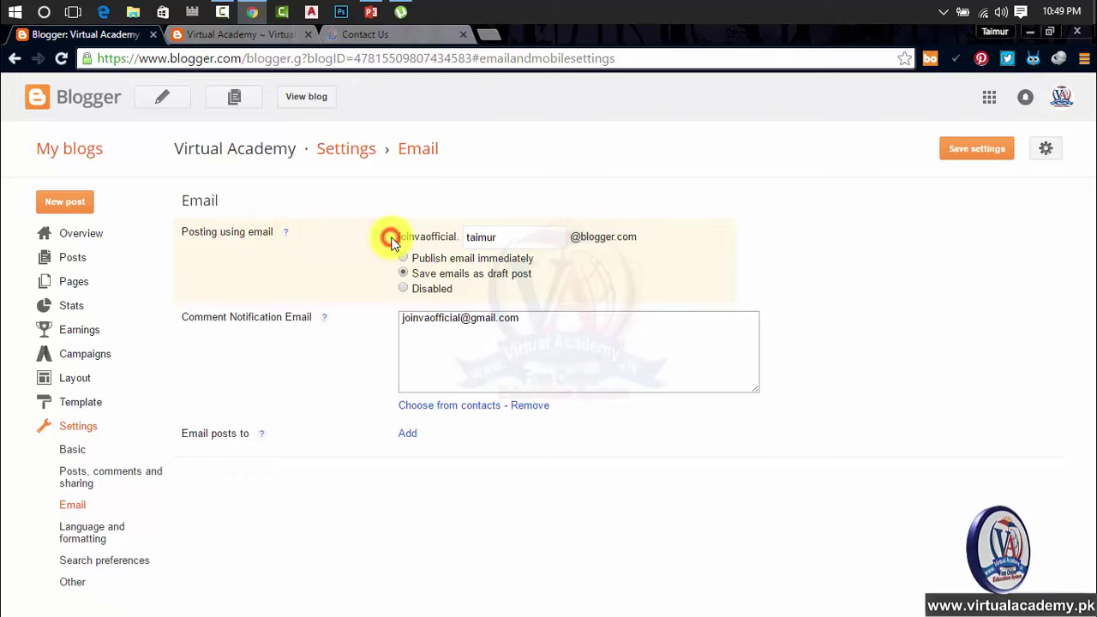
{"action": "left_click_drag", "start_coordinate": [399, 240], "coordinate": [623, 228]}
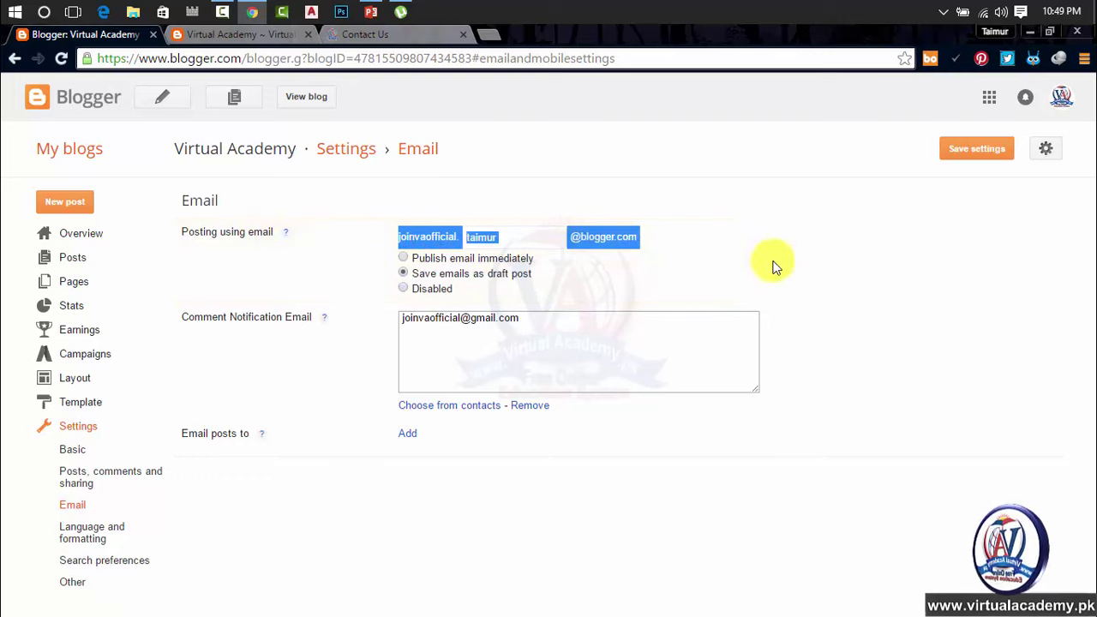
{"action": "left_click", "coordinate": [246, 37]}
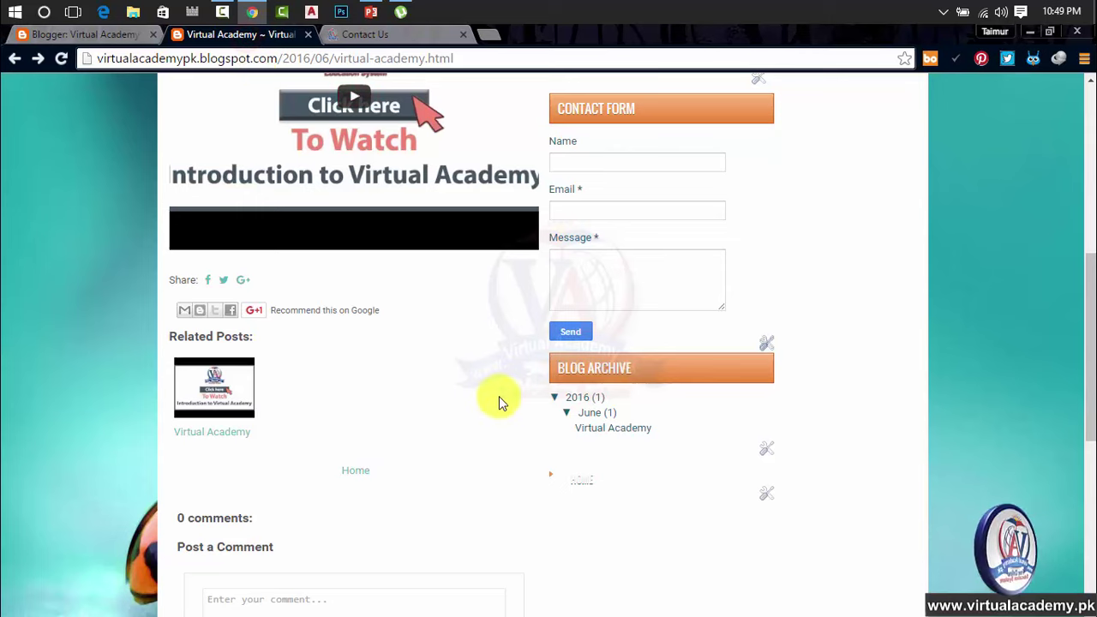
Step: Scroll the published post, view the author's profile card, and switch to the Contact Us tab
{"action": "scroll", "coordinate": [498, 396], "scroll_direction": "down", "scroll_amount": 3}
{"action": "scroll", "coordinate": [328, 215], "scroll_direction": "up", "scroll_amount": 4}
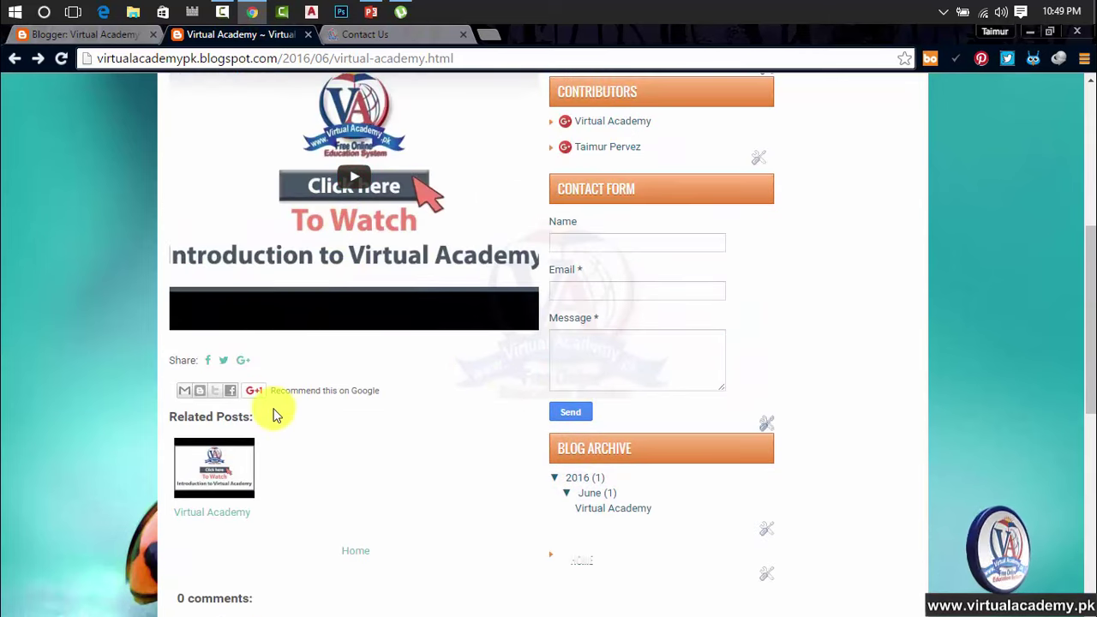
{"action": "scroll", "coordinate": [274, 411], "scroll_direction": "down", "scroll_amount": 2}
{"action": "scroll", "coordinate": [274, 412], "scroll_direction": "up", "scroll_amount": 6}
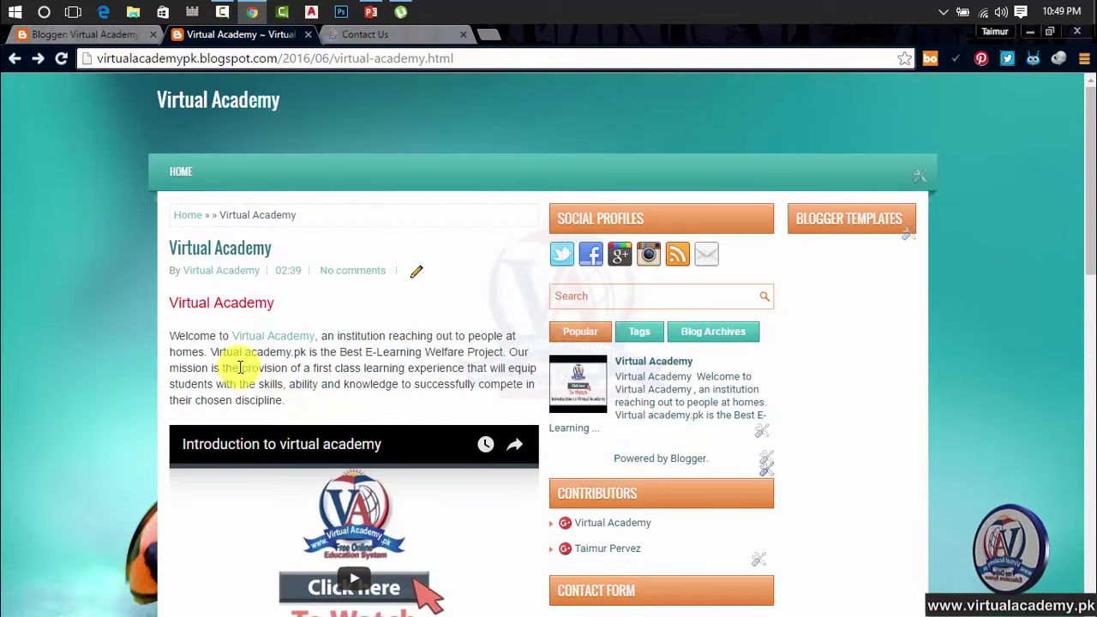
{"action": "left_click", "coordinate": [206, 274]}
{"action": "mouse_move", "coordinate": [246, 278]}
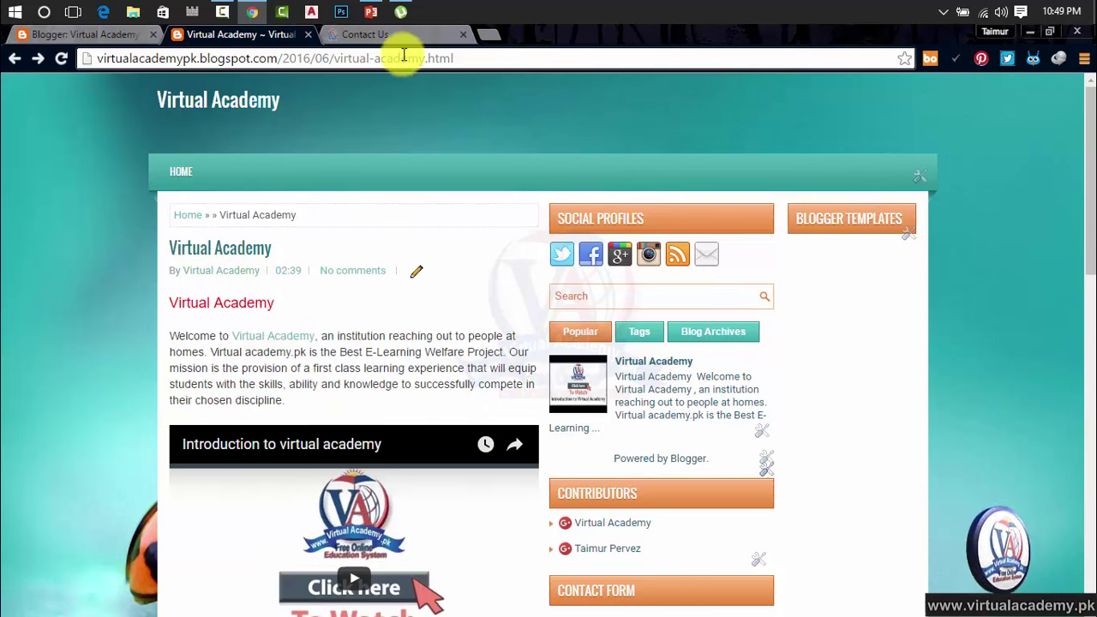
{"action": "left_click", "coordinate": [397, 38]}
Step: Set emailed posts to publish immediately and open the blog's Posts list in a new tab
{"action": "left_click", "coordinate": [124, 39]}
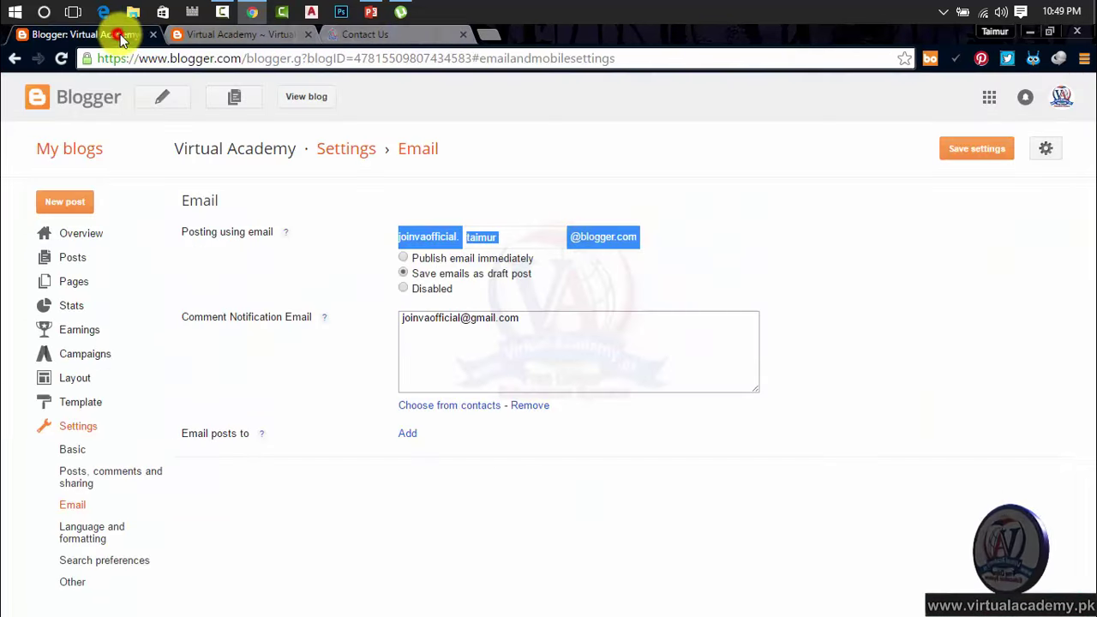
{"action": "left_click", "coordinate": [423, 260]}
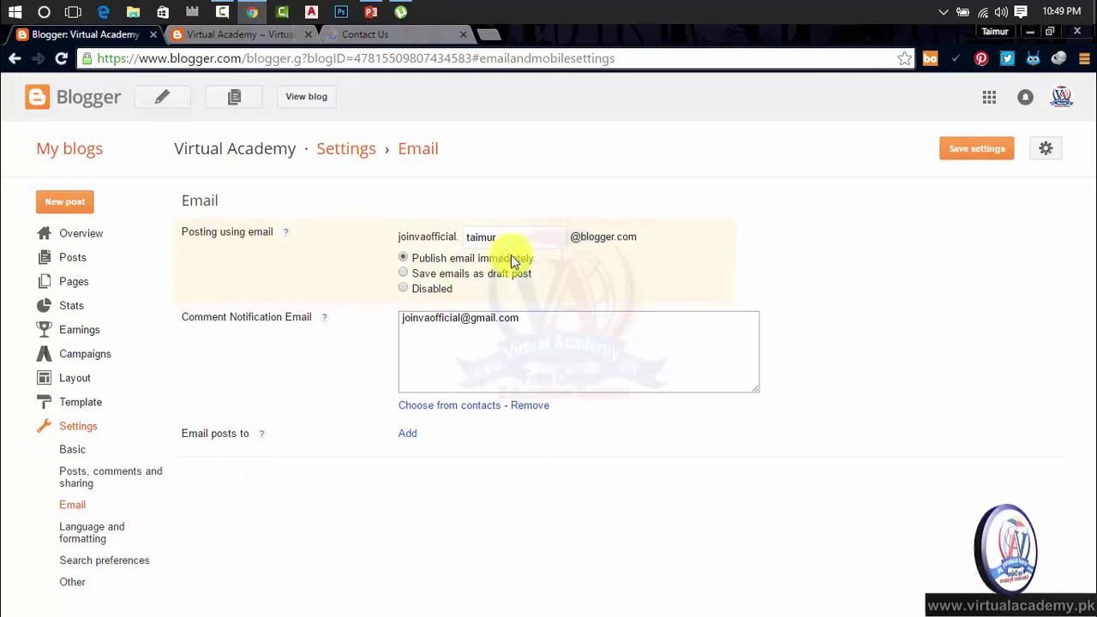
{"action": "left_click", "coordinate": [89, 257], "text": "ctrl"}
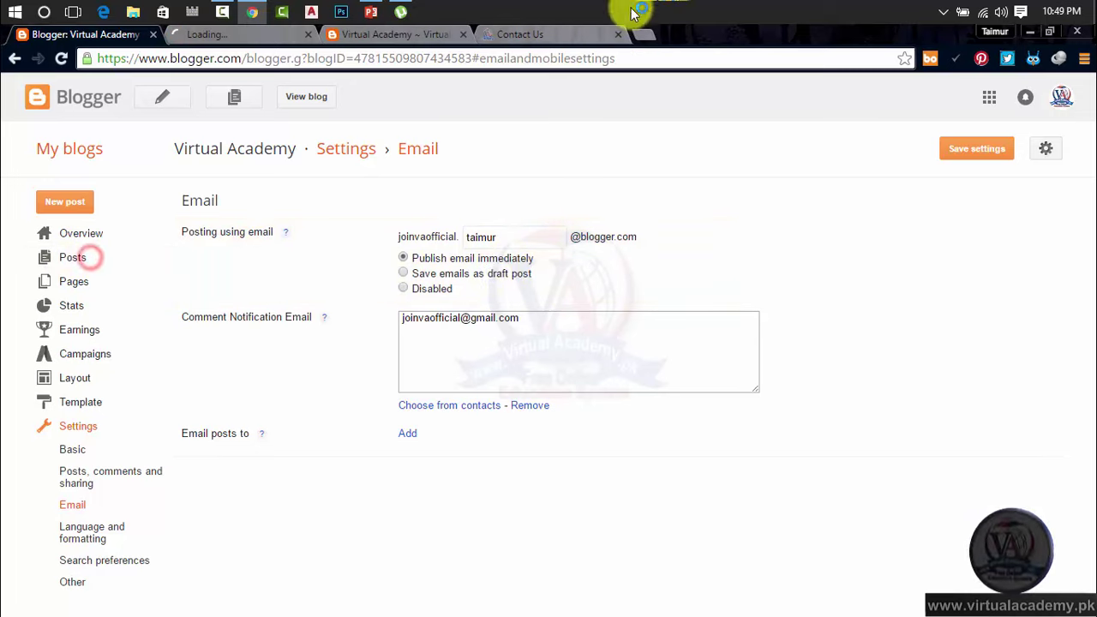
{"action": "left_click", "coordinate": [249, 36]}
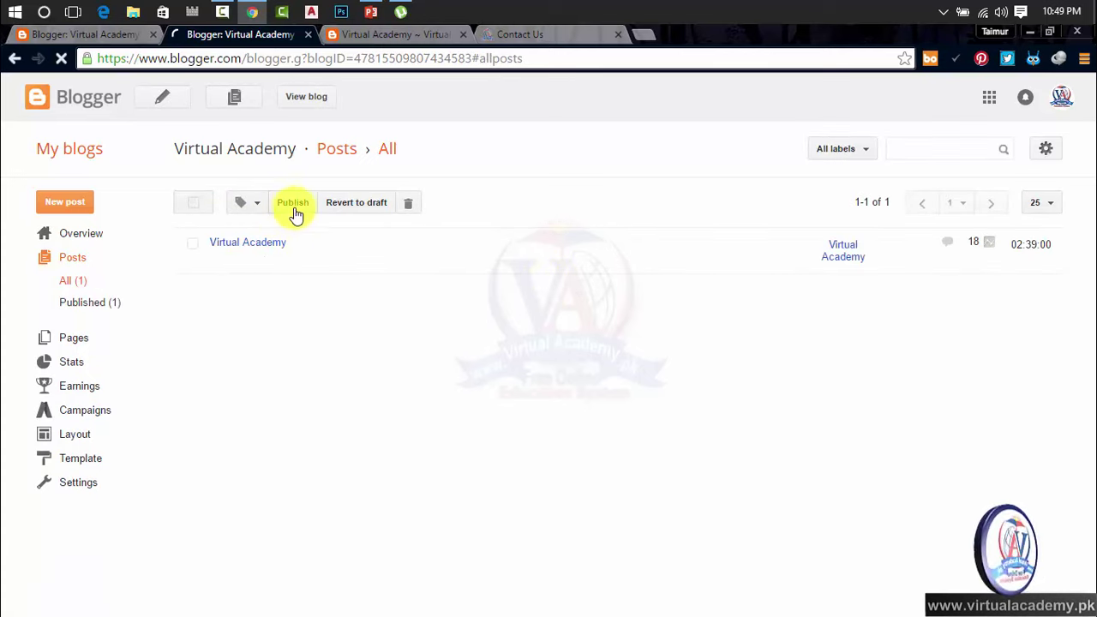
Step: Back in Email settings, select the comment notification address and switch emailed posts to save as drafts
{"action": "left_click", "coordinate": [93, 33]}
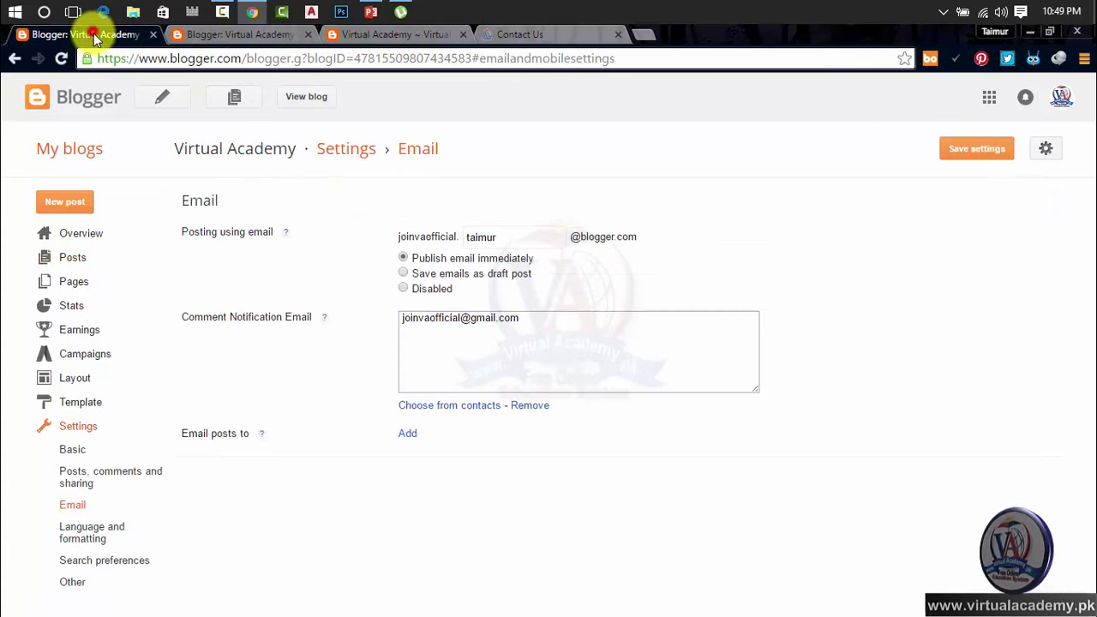
{"action": "triple_click", "coordinate": [674, 327]}
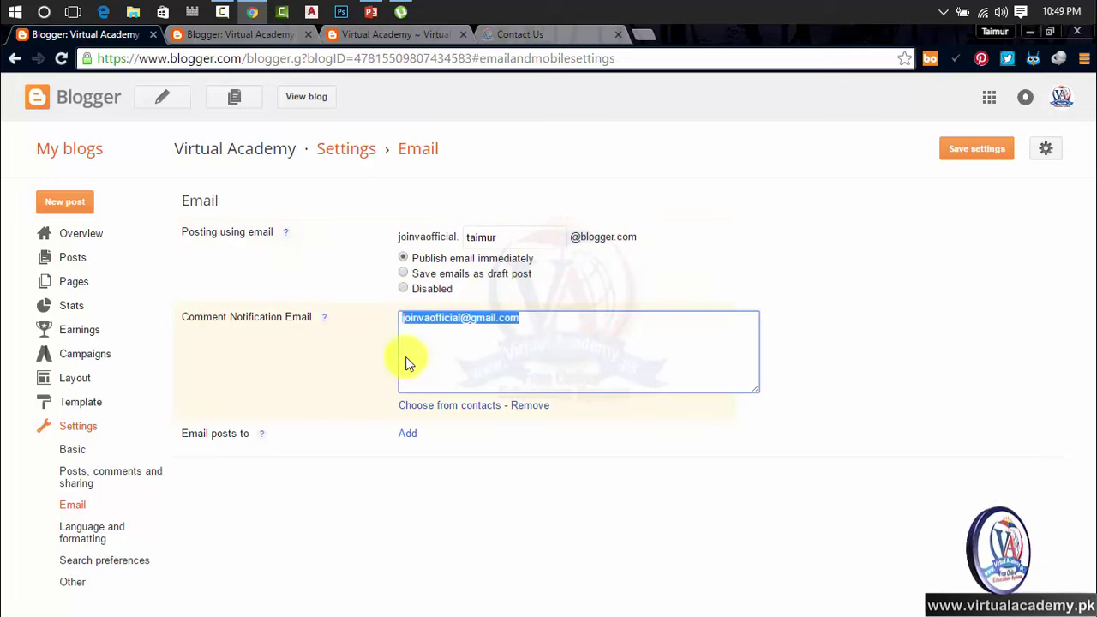
{"action": "left_click", "coordinate": [432, 275]}
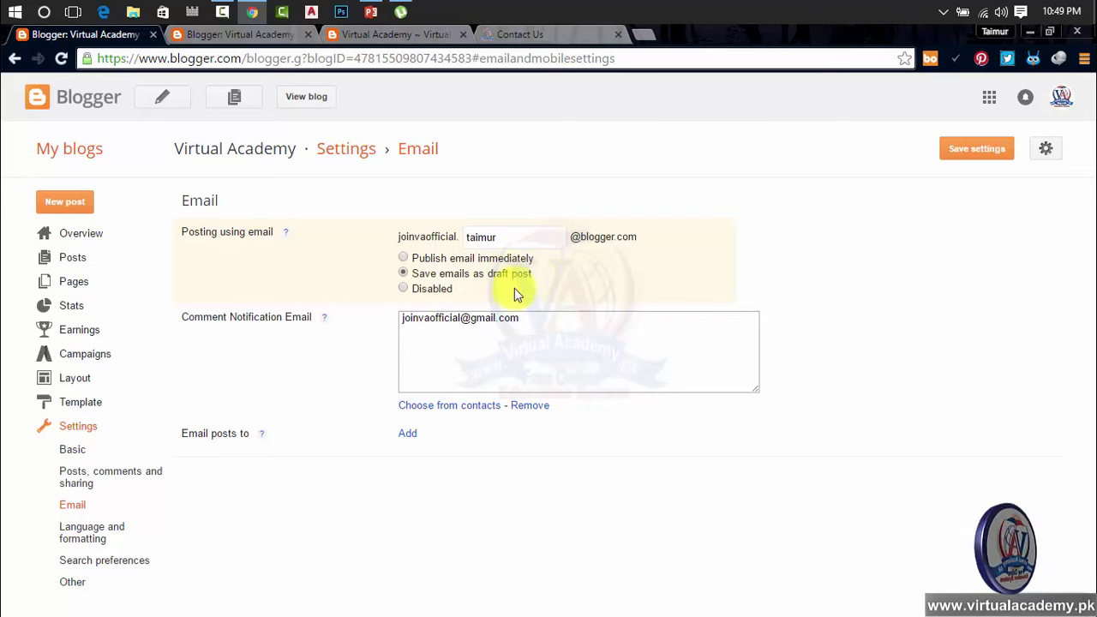
Step: Go to google.com in a new tab and open Gmail from the top-right link
{"action": "left_click", "coordinate": [641, 36]}
{"action": "type", "text": "g"}
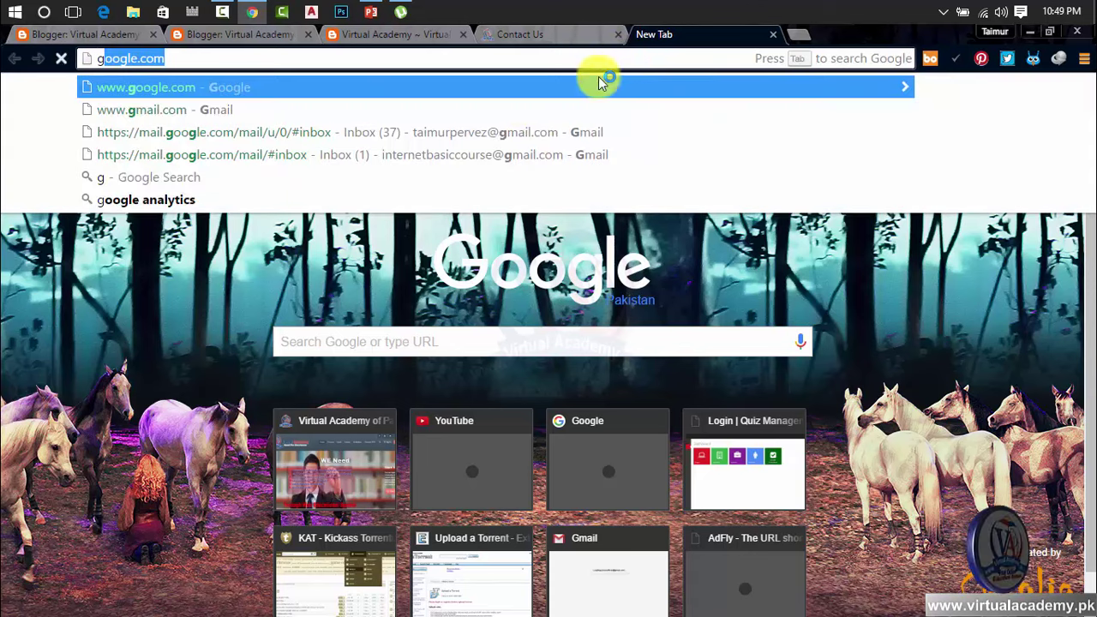
{"action": "key", "text": "Return"}
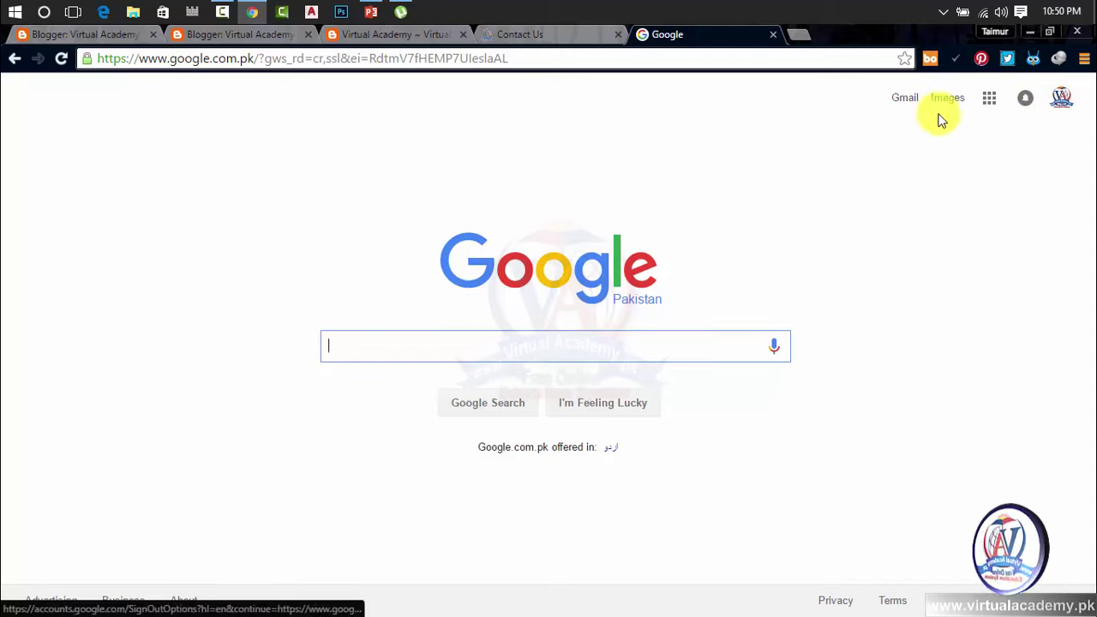
{"action": "left_click", "coordinate": [901, 98]}
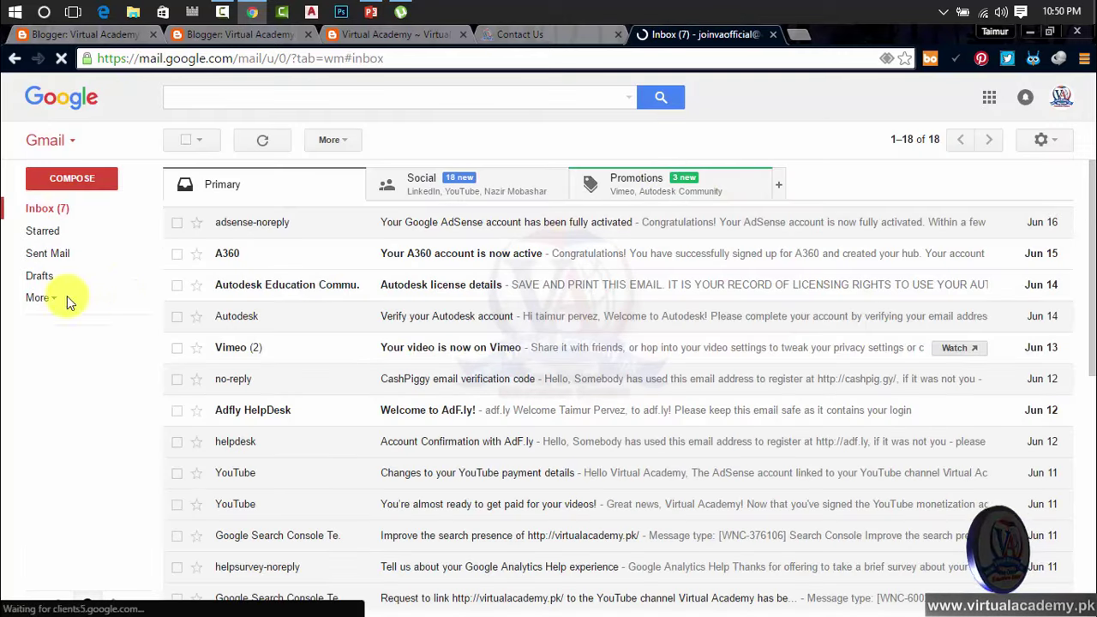
Step: Compose a message to 'fgds', close it as a no-subject draft, and reopen it from Drafts
{"action": "left_click", "coordinate": [41, 278]}
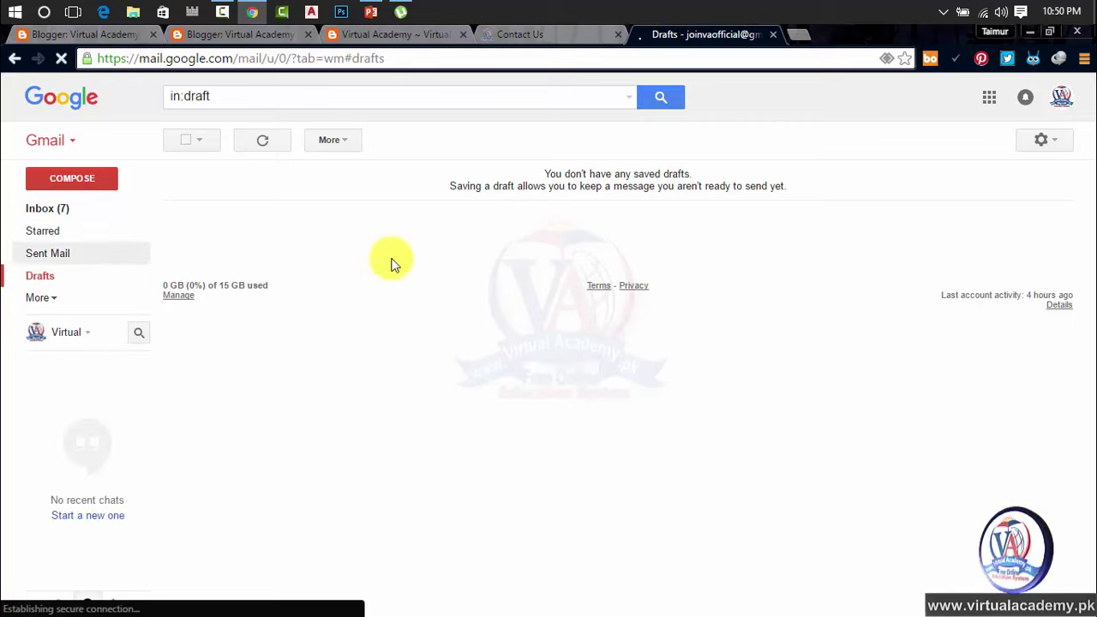
{"action": "left_click", "coordinate": [91, 180]}
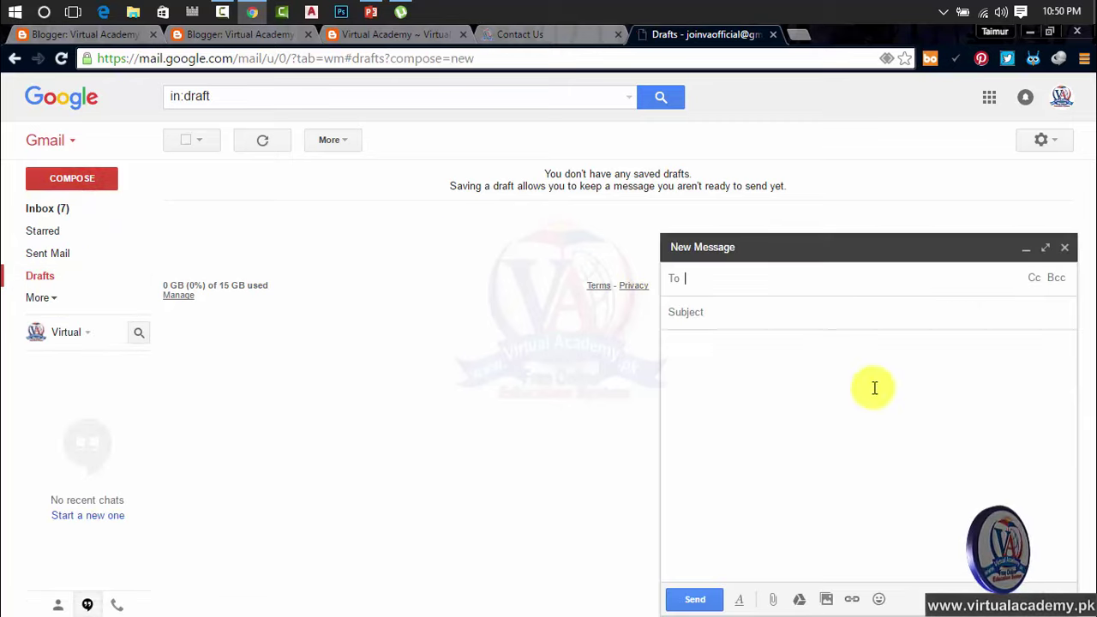
{"action": "type", "text": "fgds"}
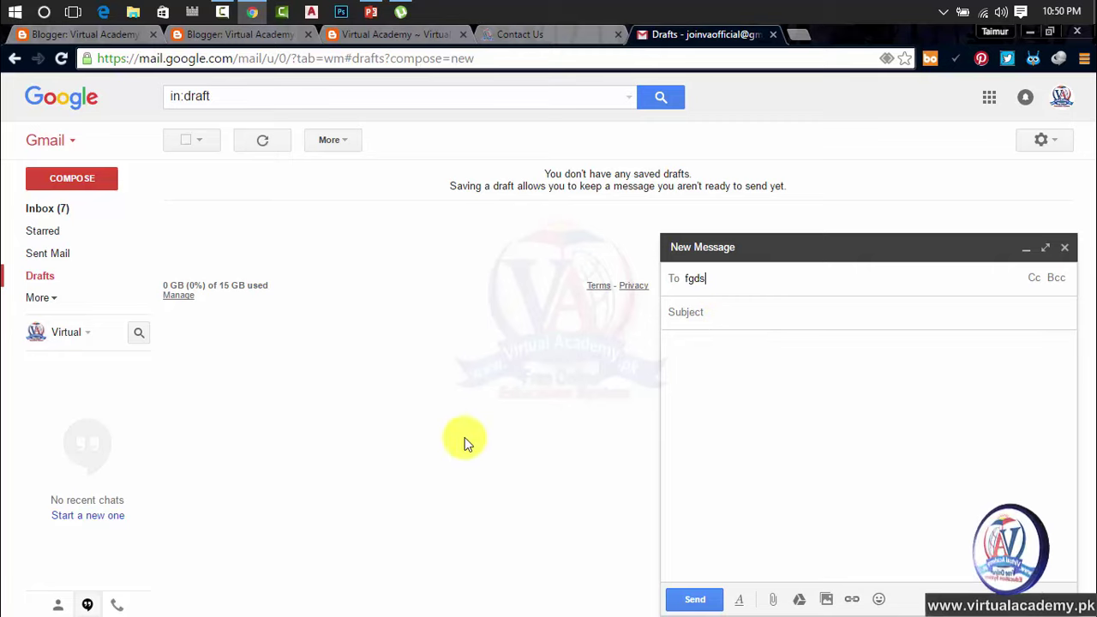
{"action": "left_click", "coordinate": [454, 444]}
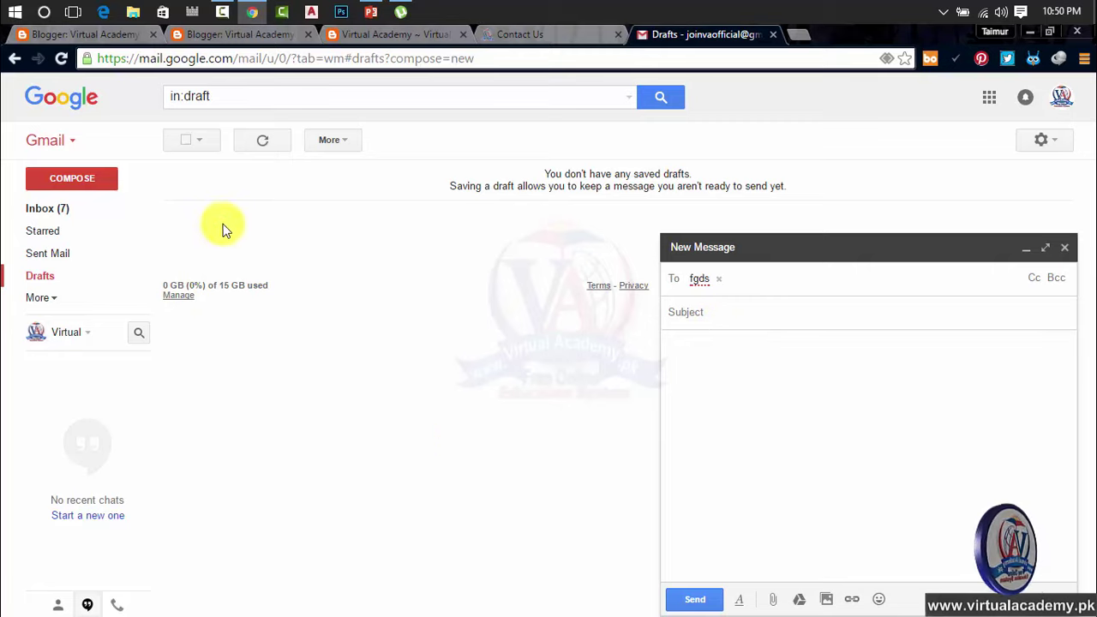
{"action": "left_click", "coordinate": [1065, 247]}
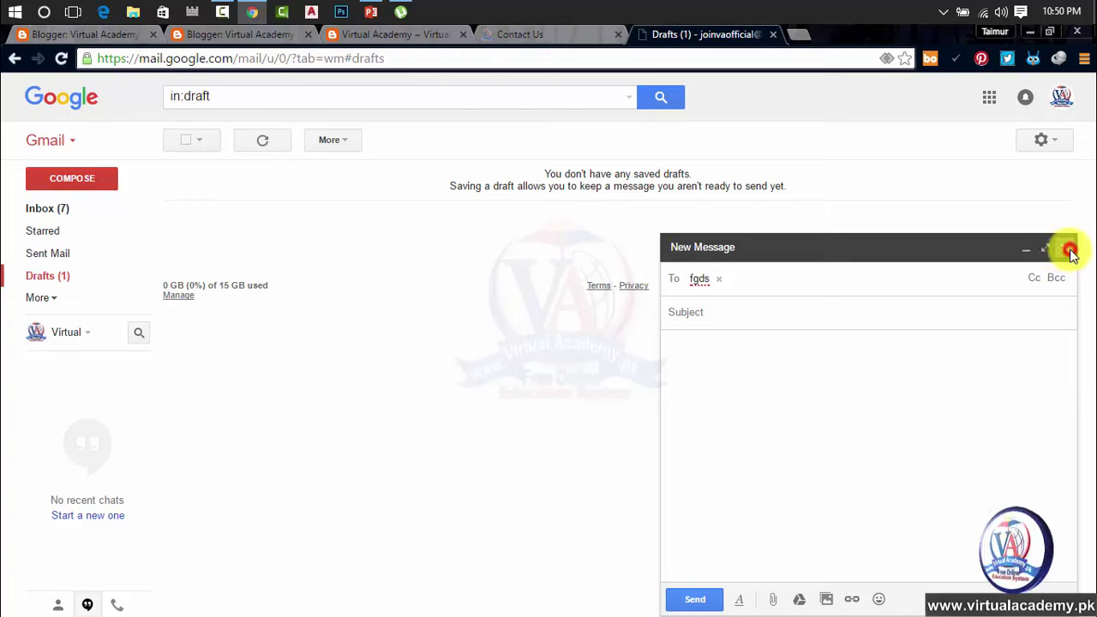
{"action": "left_click", "coordinate": [43, 276]}
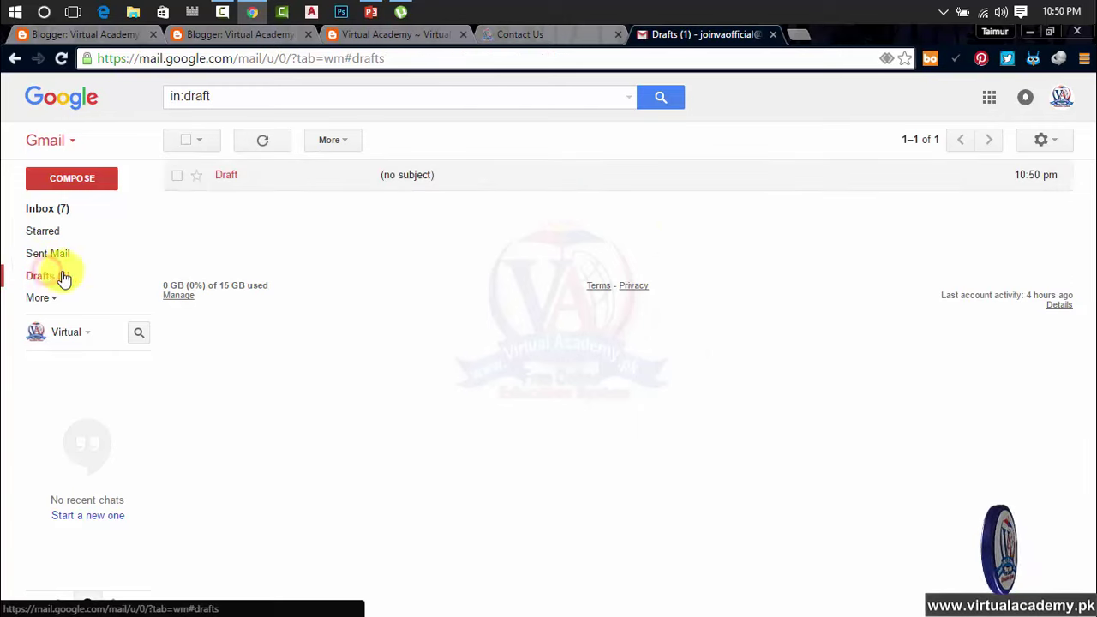
{"action": "left_click", "coordinate": [317, 183]}
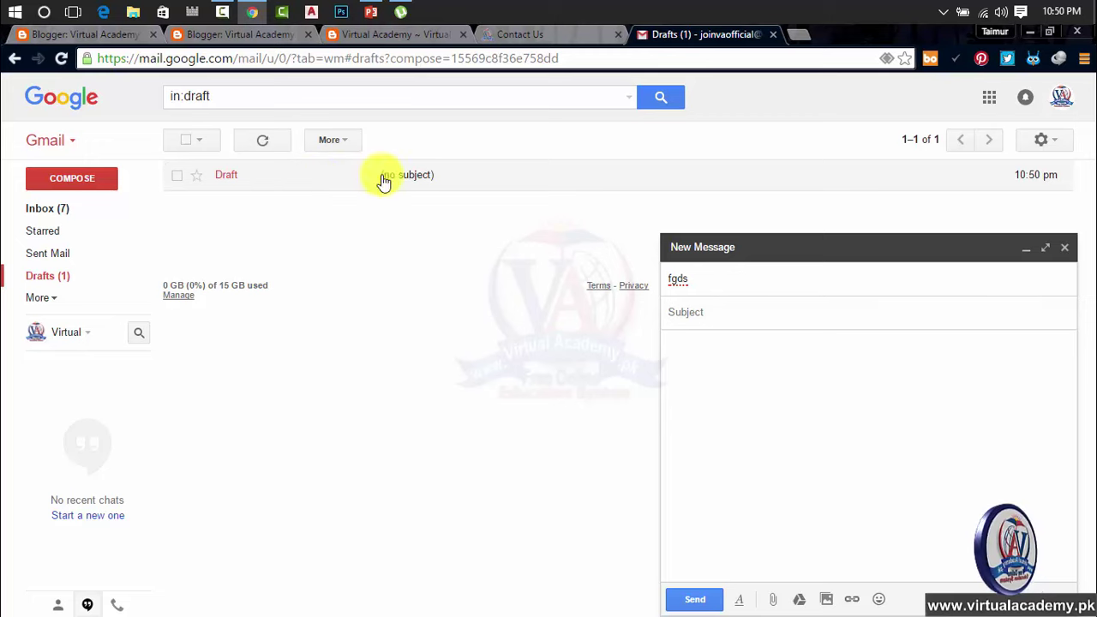
Step: In Blogger's Email settings, set posting by email to Disabled, then back to 'Save emails as draft post'
{"action": "left_click", "coordinate": [250, 34]}
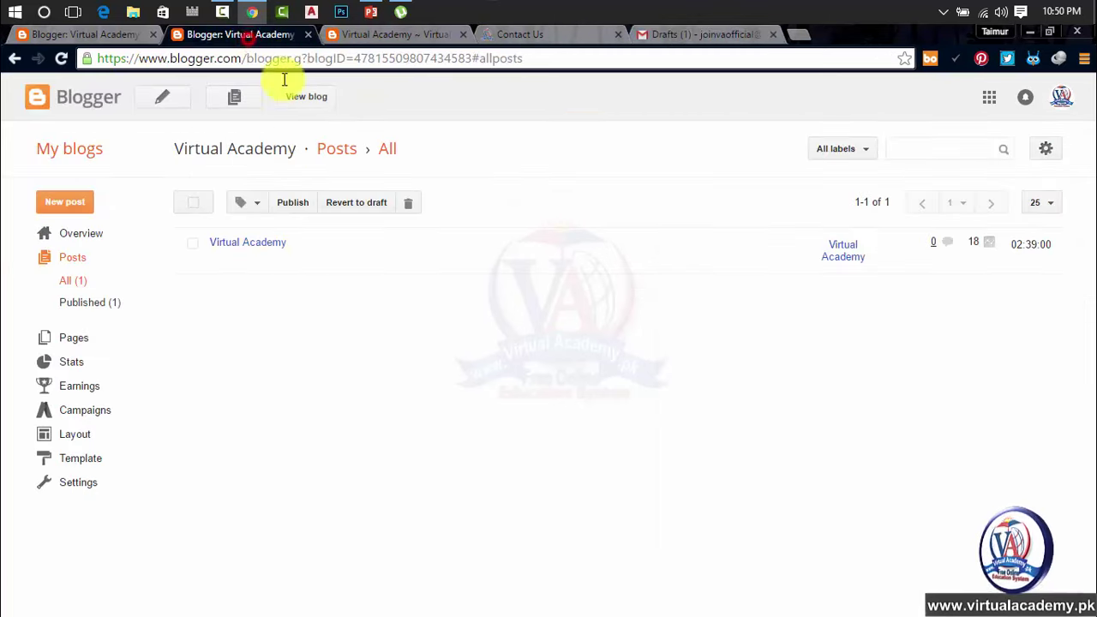
{"action": "left_click", "coordinate": [109, 34]}
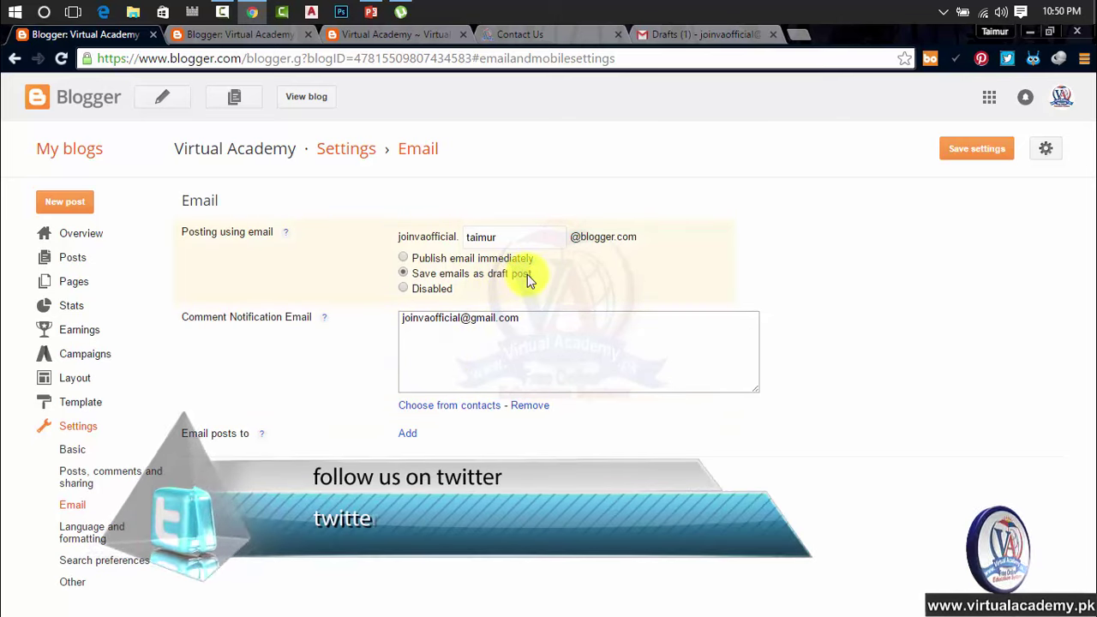
{"action": "left_click", "coordinate": [417, 290]}
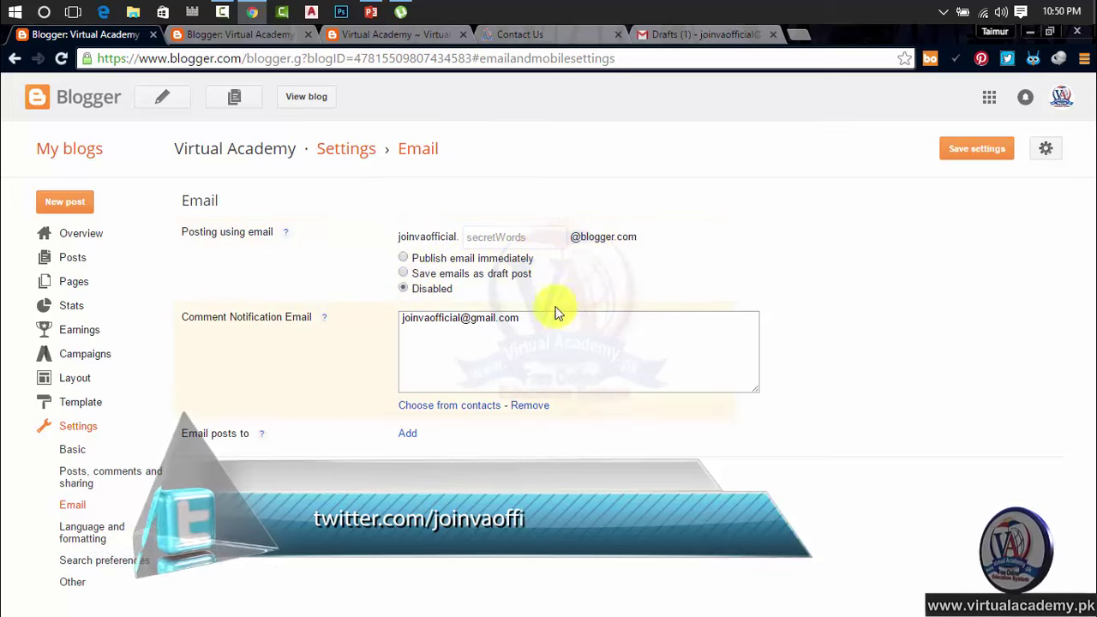
{"action": "left_click", "coordinate": [431, 260]}
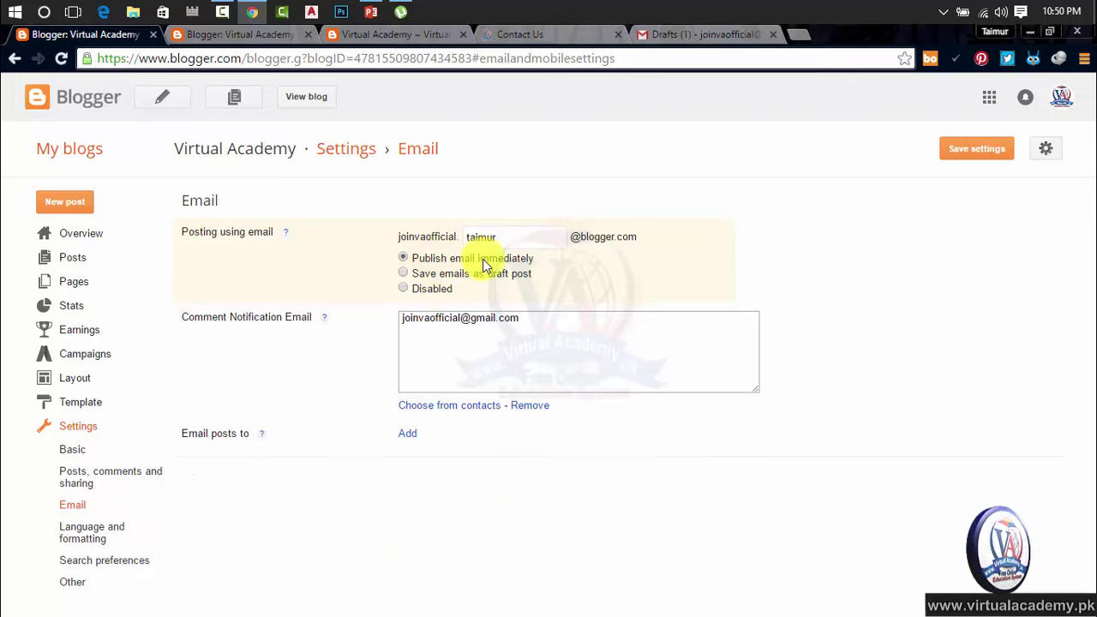
Step: Restore the blog's Gmail address as the Comment Notification Email, select it, and switch to Gmail Drafts
{"action": "triple_click", "coordinate": [556, 322]}
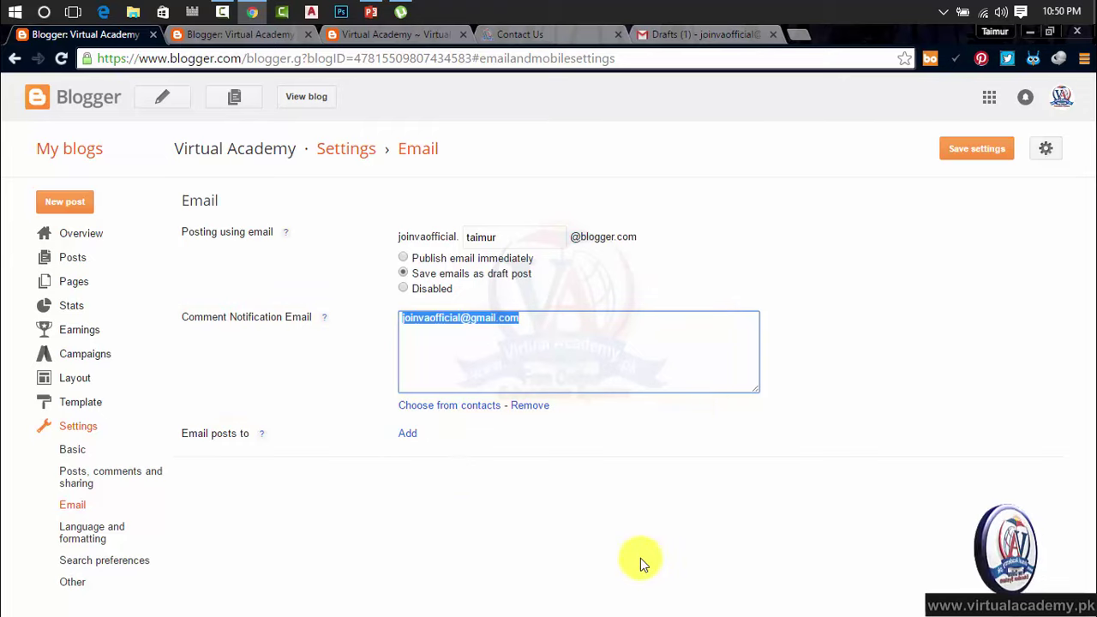
{"action": "key", "text": "BackSpace"}
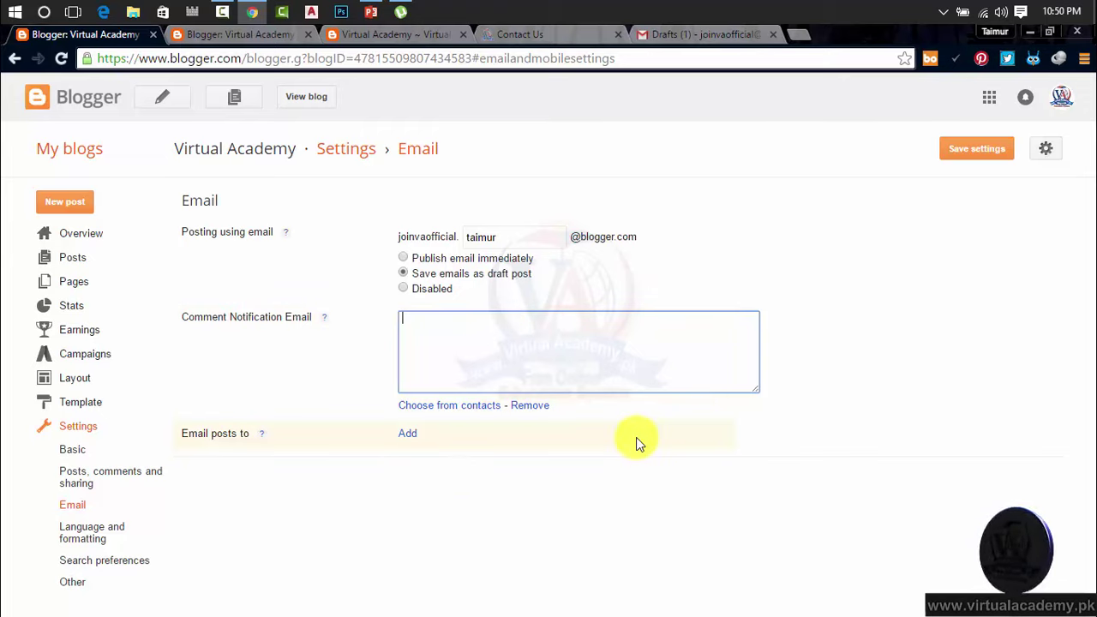
{"action": "left_click", "coordinate": [733, 468]}
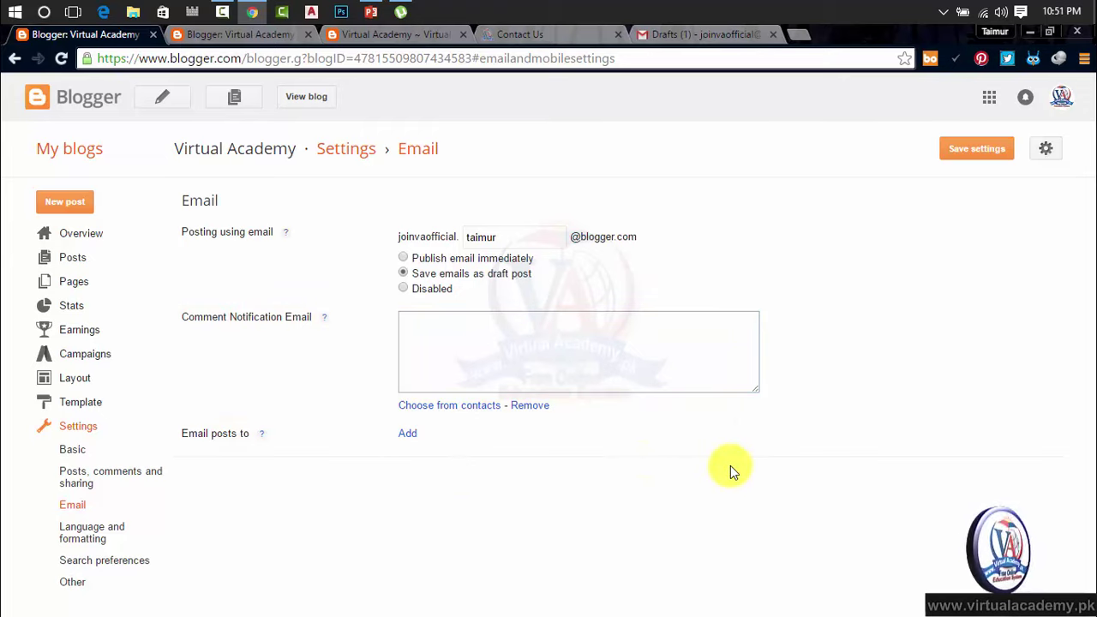
{"action": "left_click", "coordinate": [523, 356]}
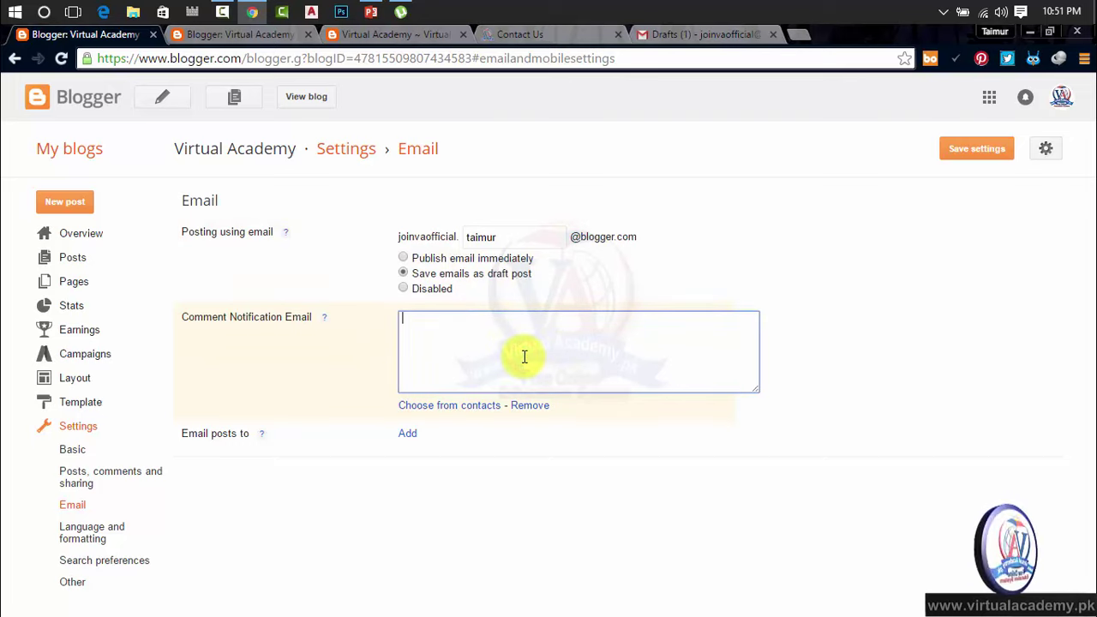
{"action": "key", "text": "ctrl+v"}
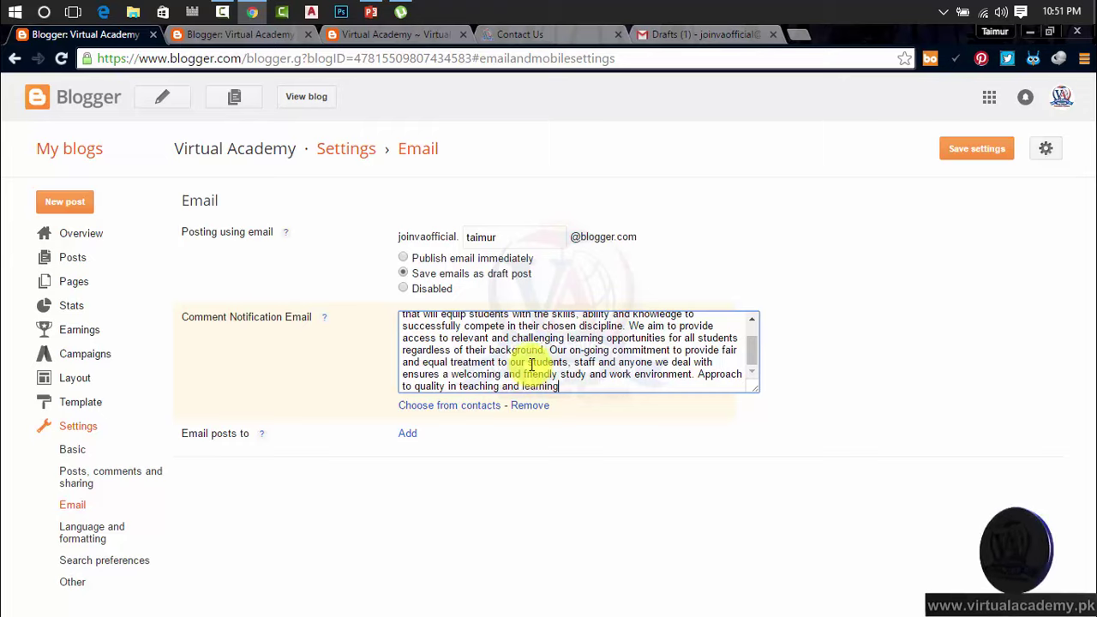
{"action": "key", "text": "ctrl+z"}
{"action": "left_click", "coordinate": [536, 365]}
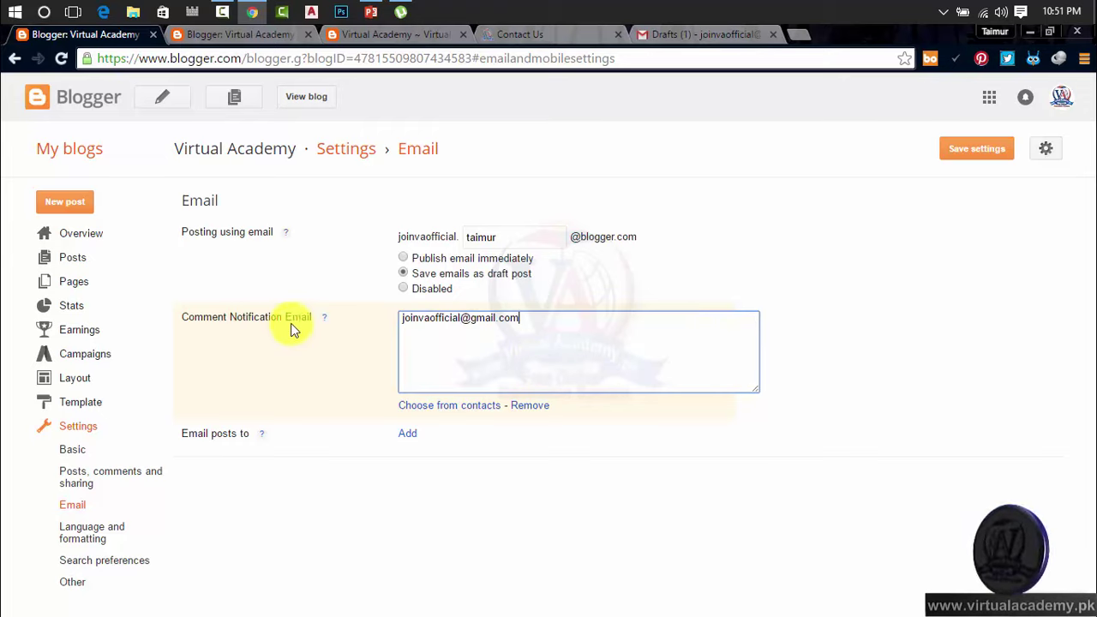
{"action": "left_click_drag", "start_coordinate": [526, 321], "coordinate": [400, 318]}
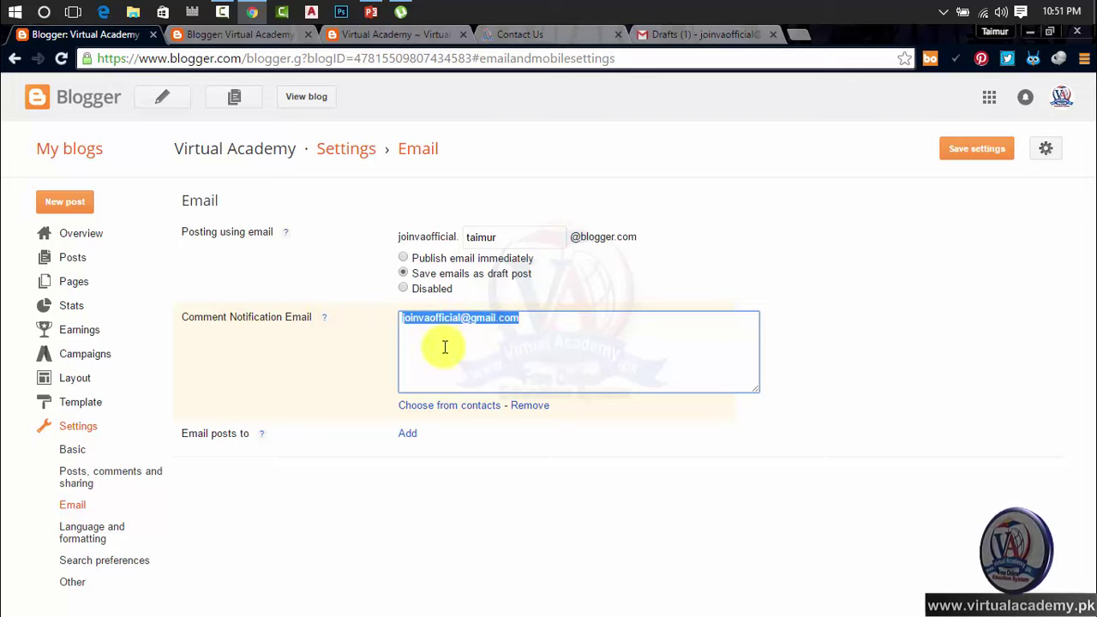
{"action": "left_click", "coordinate": [673, 34]}
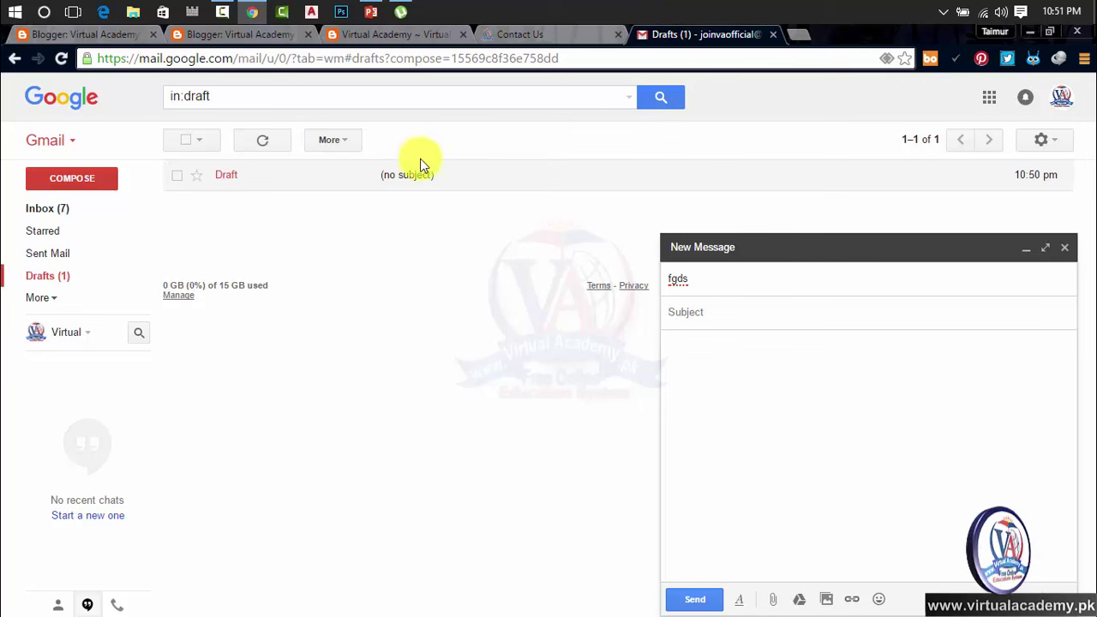
Step: Open the LinkedIn message from Gmail's Social inbox and close the unsent New Message window
{"action": "left_click", "coordinate": [49, 208]}
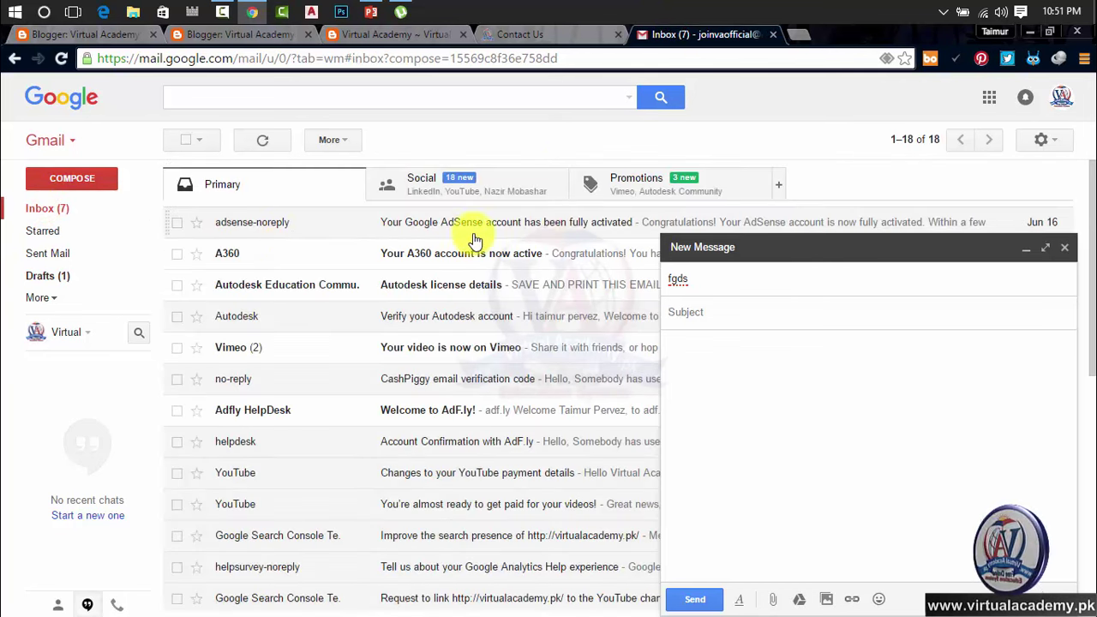
{"action": "left_click", "coordinate": [445, 192]}
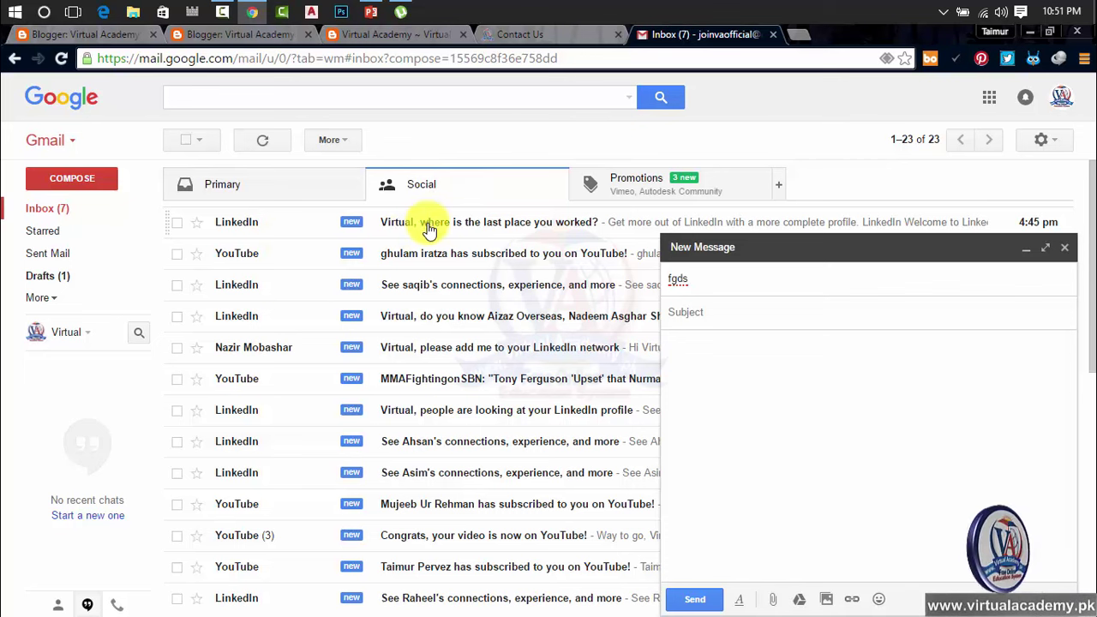
{"action": "left_click", "coordinate": [427, 230]}
{"action": "left_click", "coordinate": [1064, 247]}
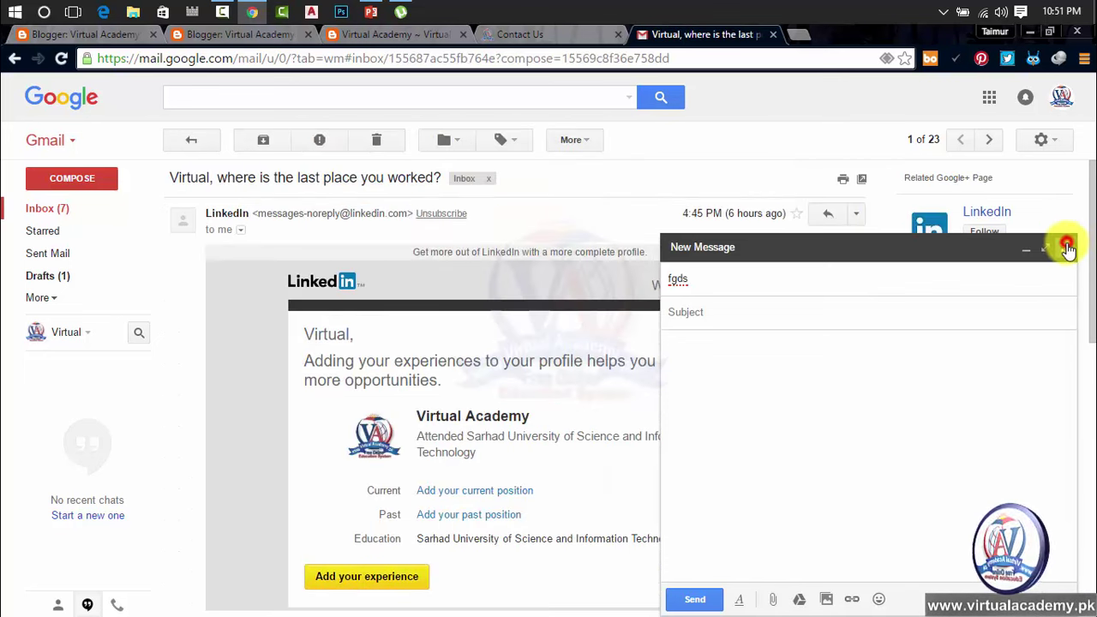
{"action": "scroll", "coordinate": [455, 386], "scroll_direction": "down", "scroll_amount": 2}
{"action": "scroll", "coordinate": [455, 381], "scroll_direction": "up", "scroll_amount": 2}
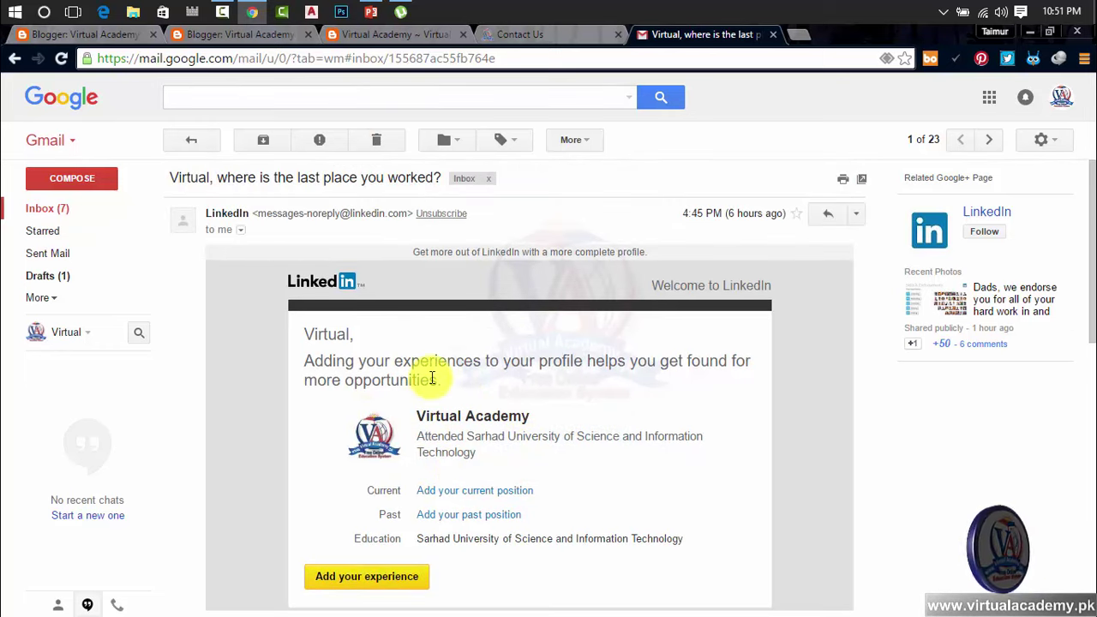
{"action": "left_click", "coordinate": [125, 36]}
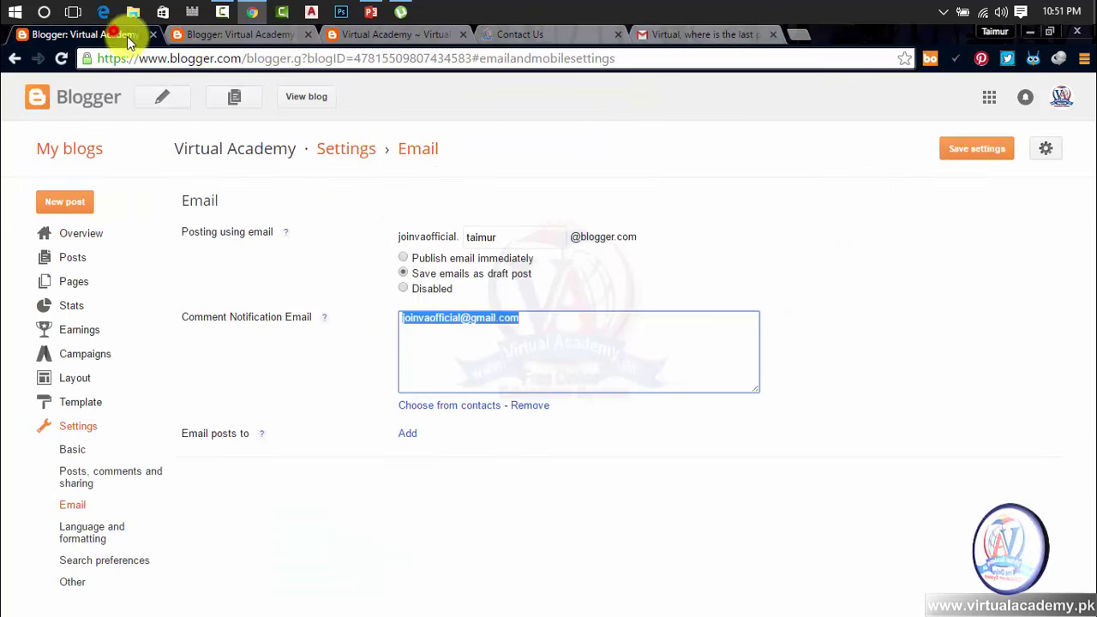
{"action": "left_click", "coordinate": [529, 316]}
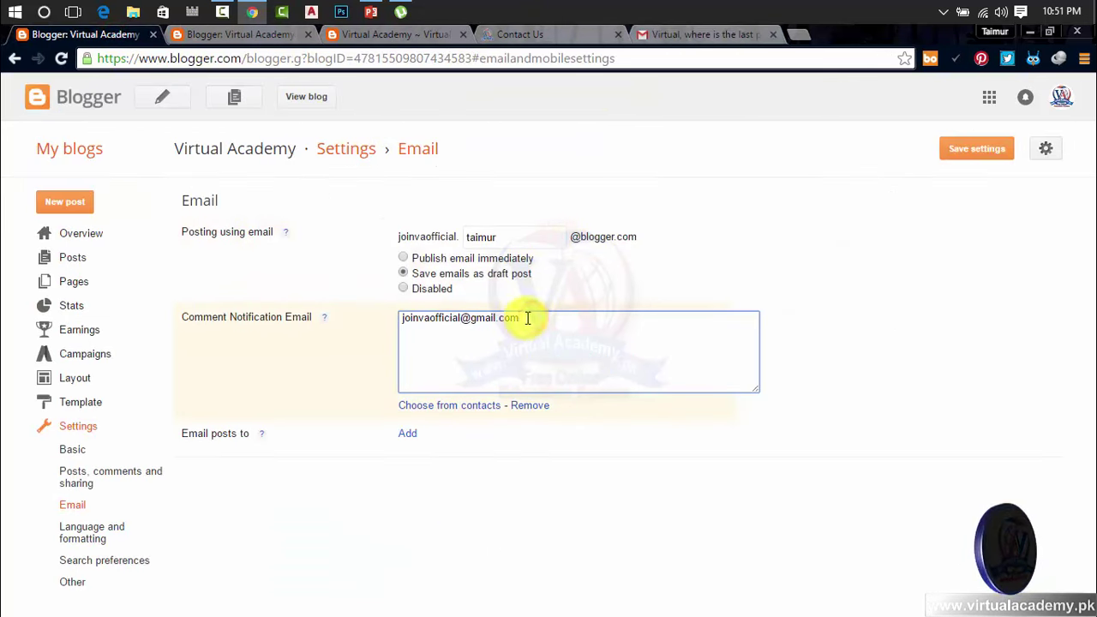
{"action": "left_click_drag", "start_coordinate": [532, 319], "coordinate": [333, 336]}
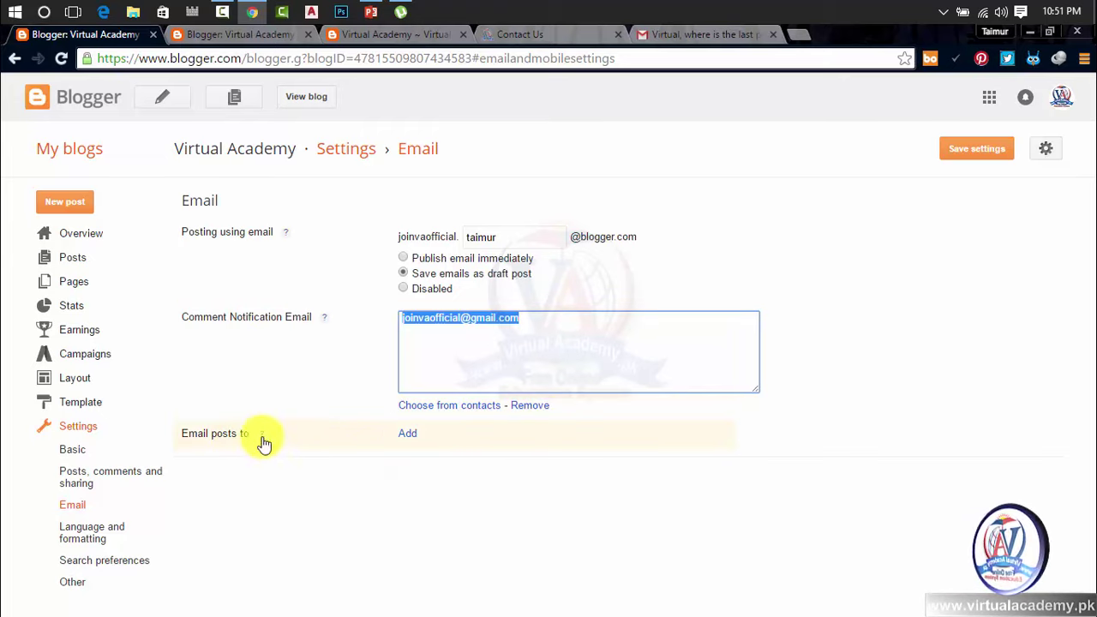
{"action": "left_click", "coordinate": [529, 324]}
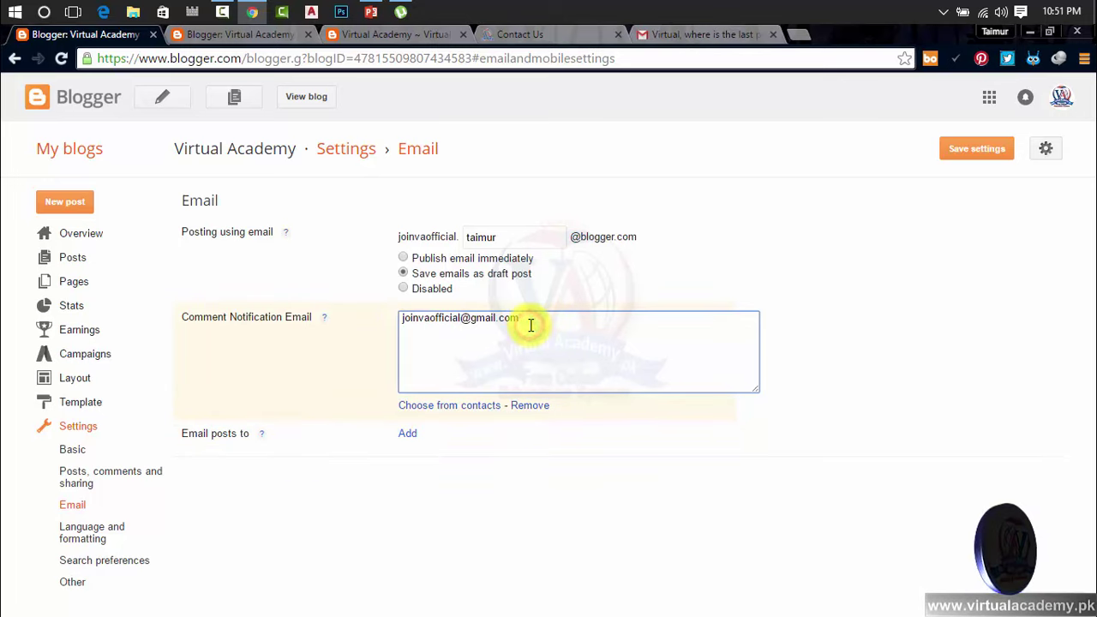
{"action": "left_click", "coordinate": [322, 319]}
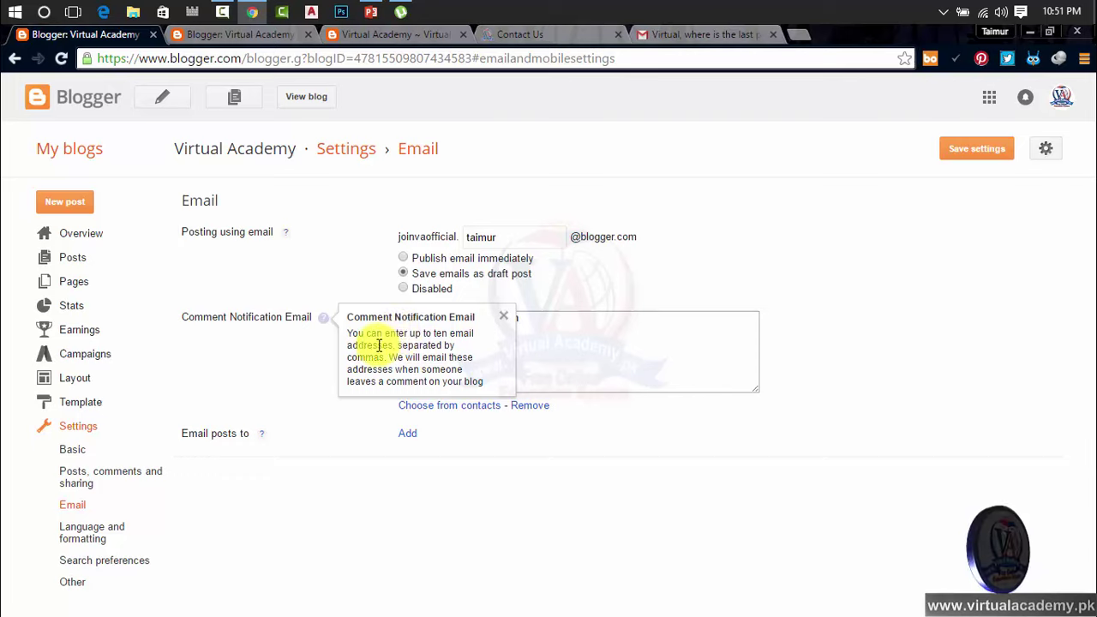
{"action": "left_click", "coordinate": [536, 343]}
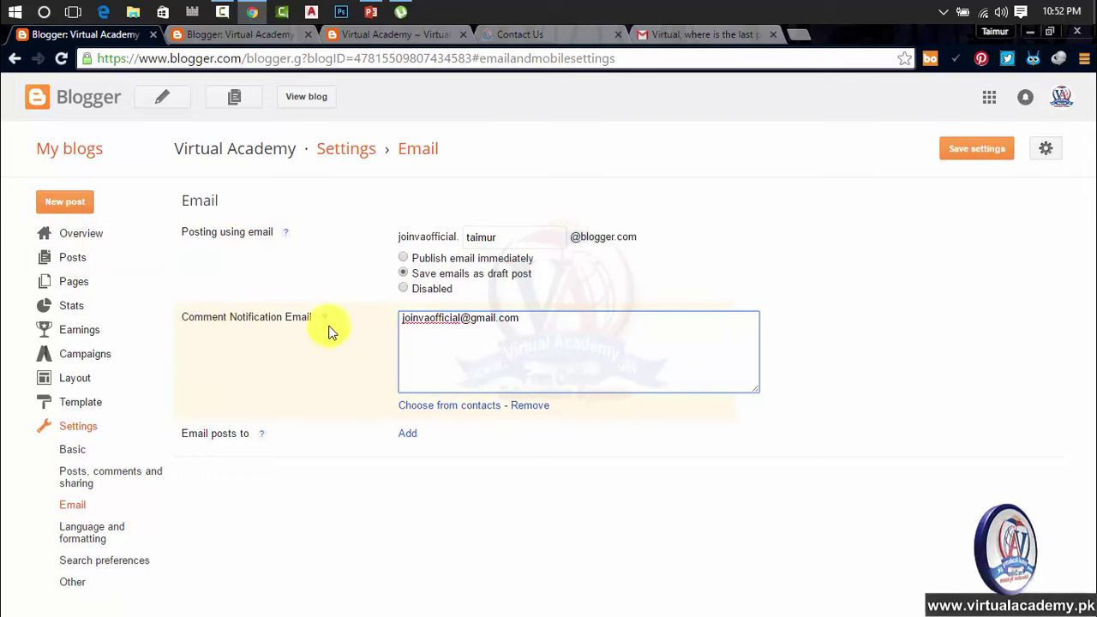
{"action": "left_click_drag", "start_coordinate": [521, 324], "coordinate": [404, 318]}
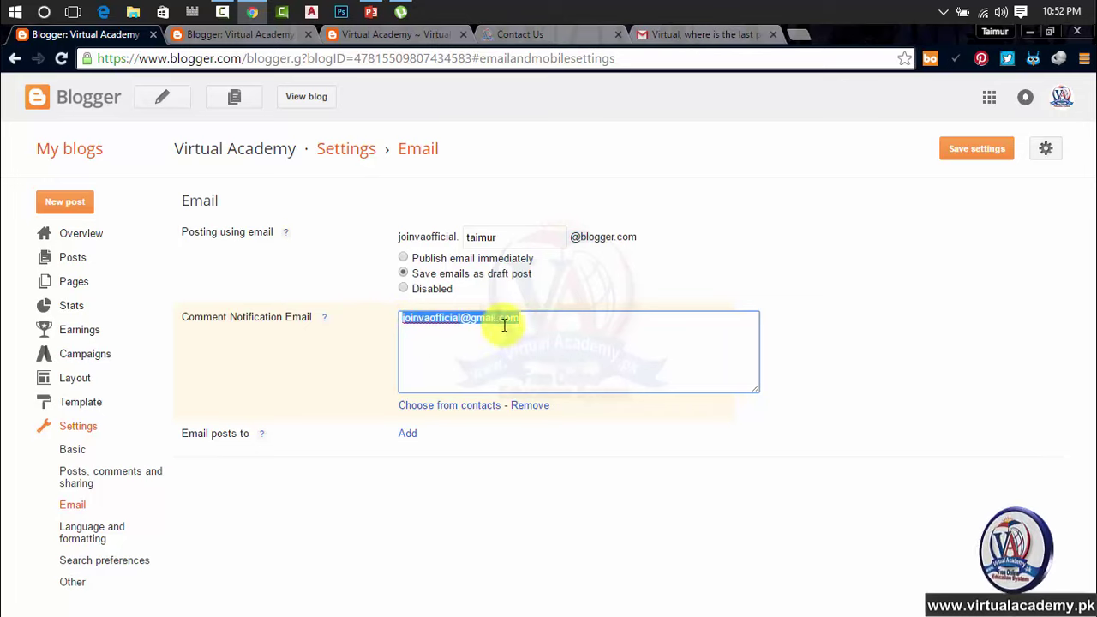
{"action": "left_click_drag", "start_coordinate": [501, 324], "coordinate": [530, 324]}
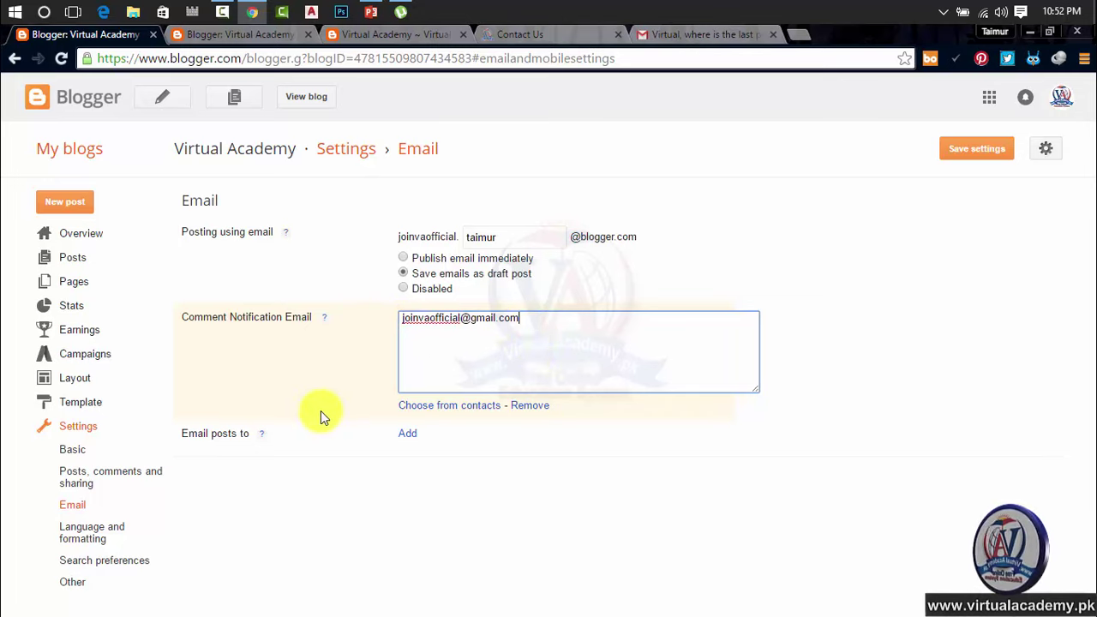
Step: Add an Email posts to box and read its help note on the 10-address limit
{"action": "left_click", "coordinate": [409, 435]}
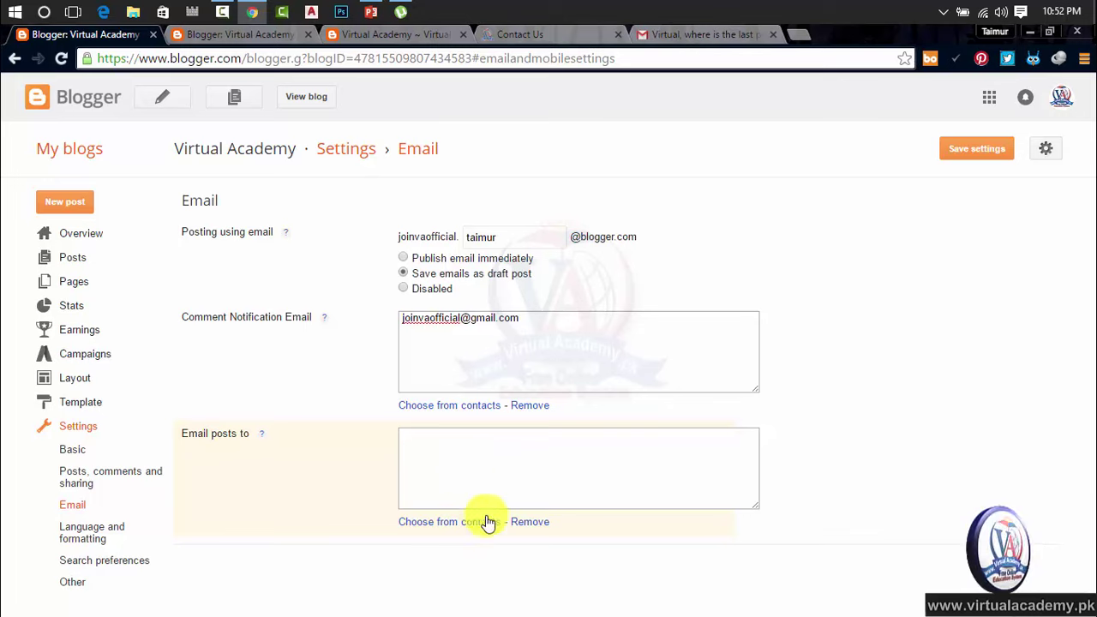
{"action": "left_click", "coordinate": [446, 461]}
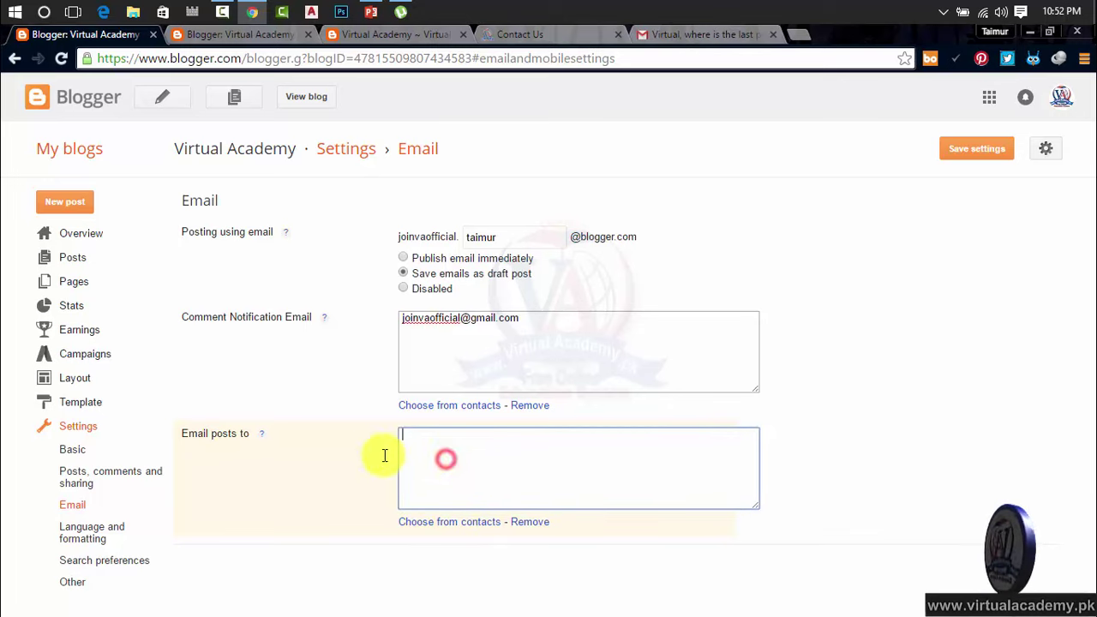
{"action": "left_click", "coordinate": [263, 436]}
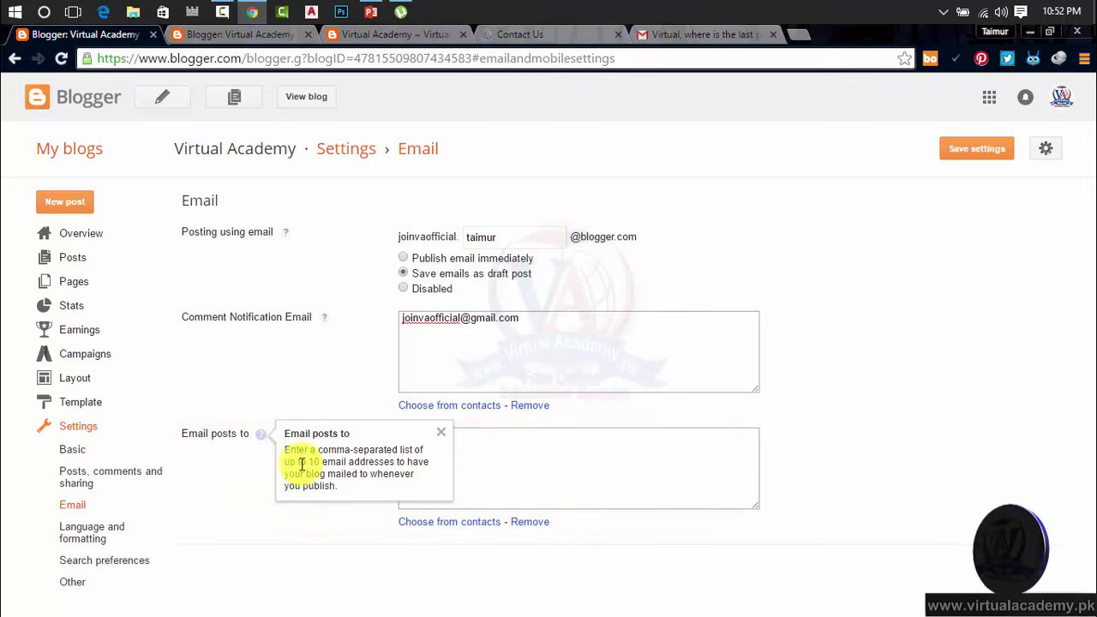
{"action": "left_click_drag", "start_coordinate": [308, 462], "coordinate": [396, 462]}
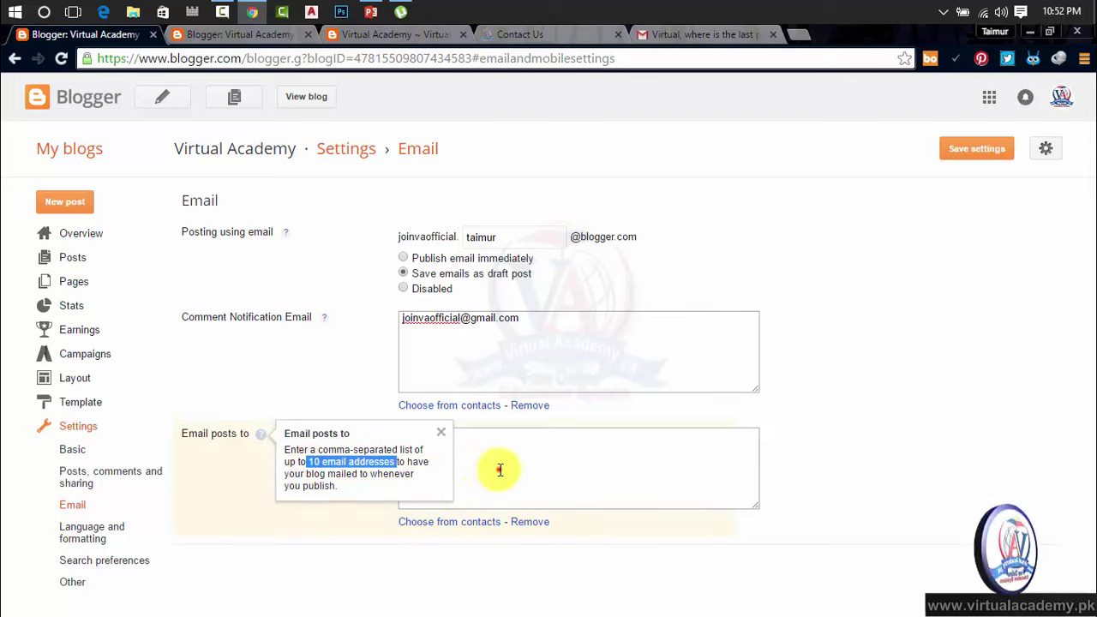
{"action": "left_click", "coordinate": [498, 470]}
Step: Select the comment notification address, then place the caret in the empty Email posts to box
{"action": "left_click", "coordinate": [524, 321]}
{"action": "left_click", "coordinate": [485, 438]}
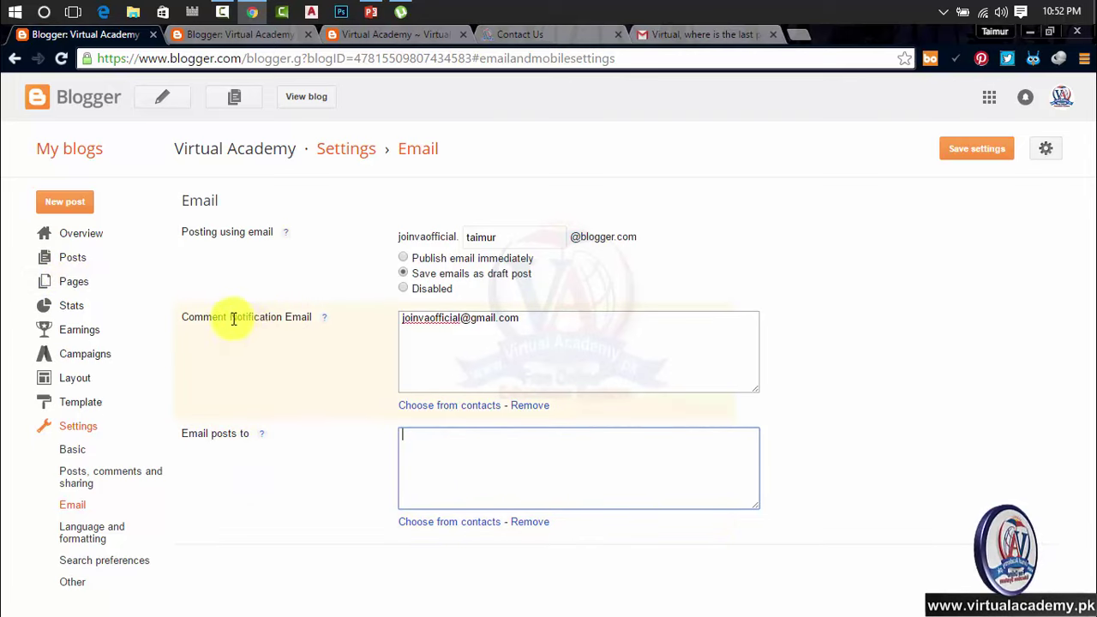
{"action": "left_click_drag", "start_coordinate": [517, 324], "coordinate": [340, 330]}
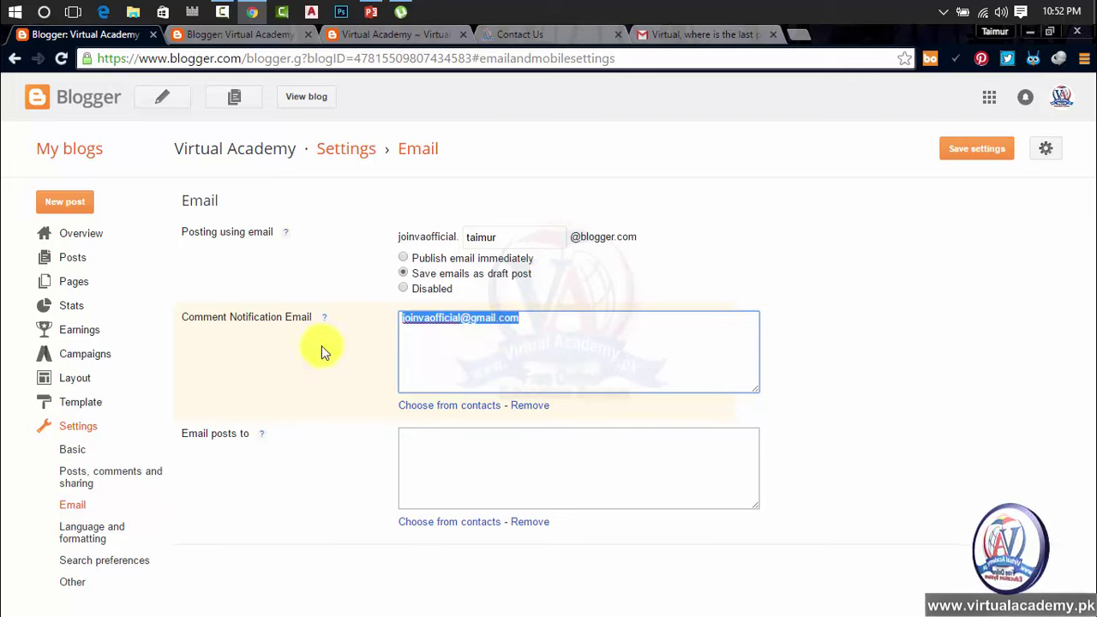
{"action": "left_click", "coordinate": [434, 444]}
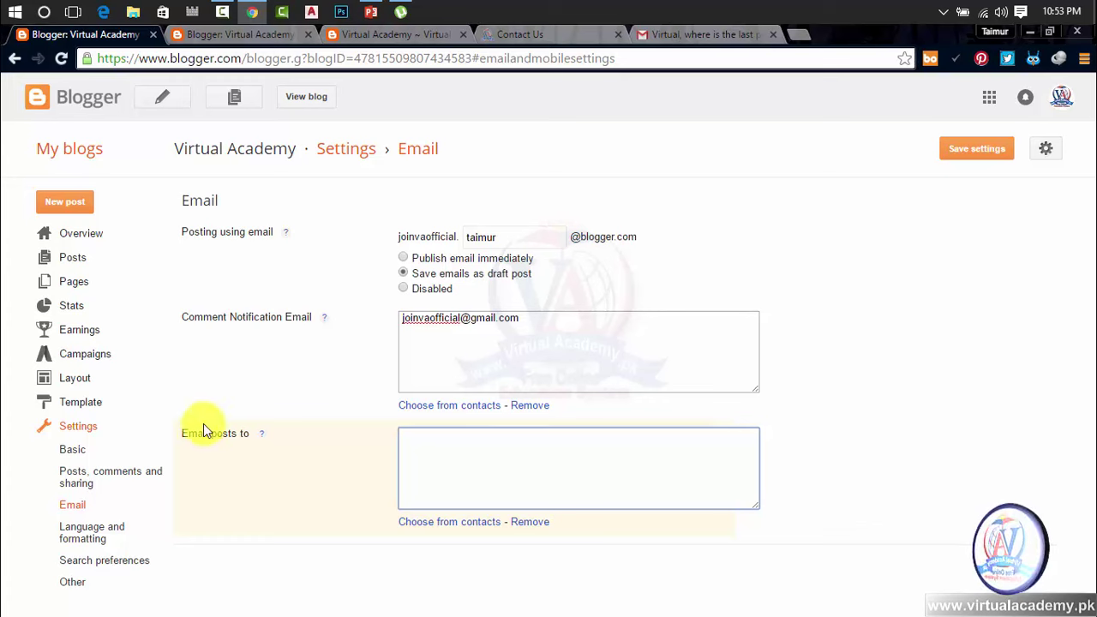
Step: Discard unsaved email changes and set the blog language to English (United States)
{"action": "left_click", "coordinate": [104, 525]}
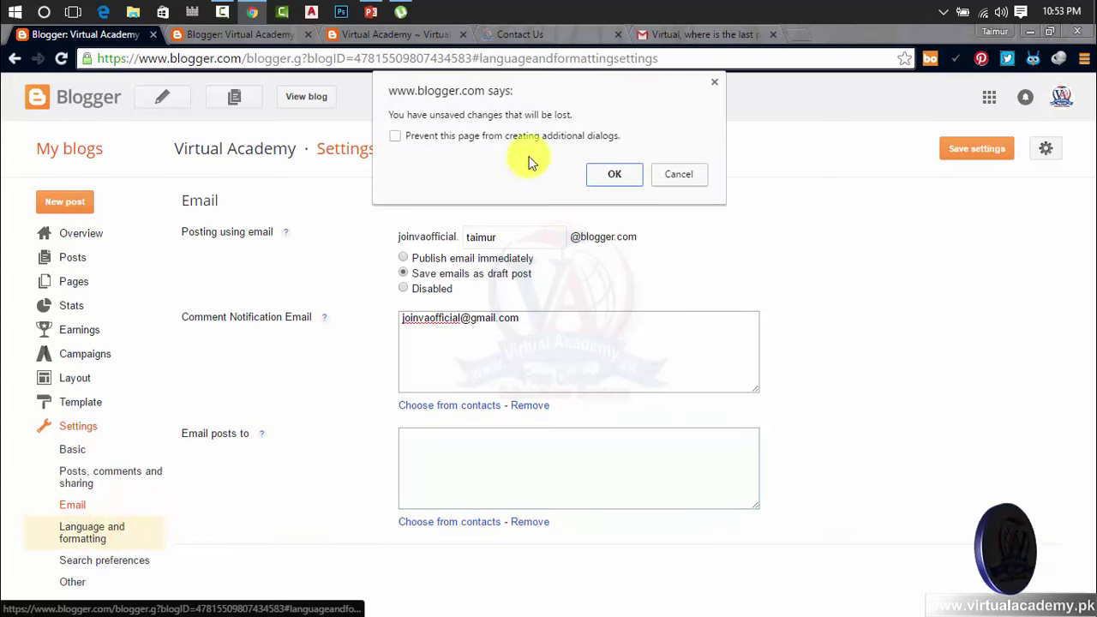
{"action": "left_click", "coordinate": [610, 176]}
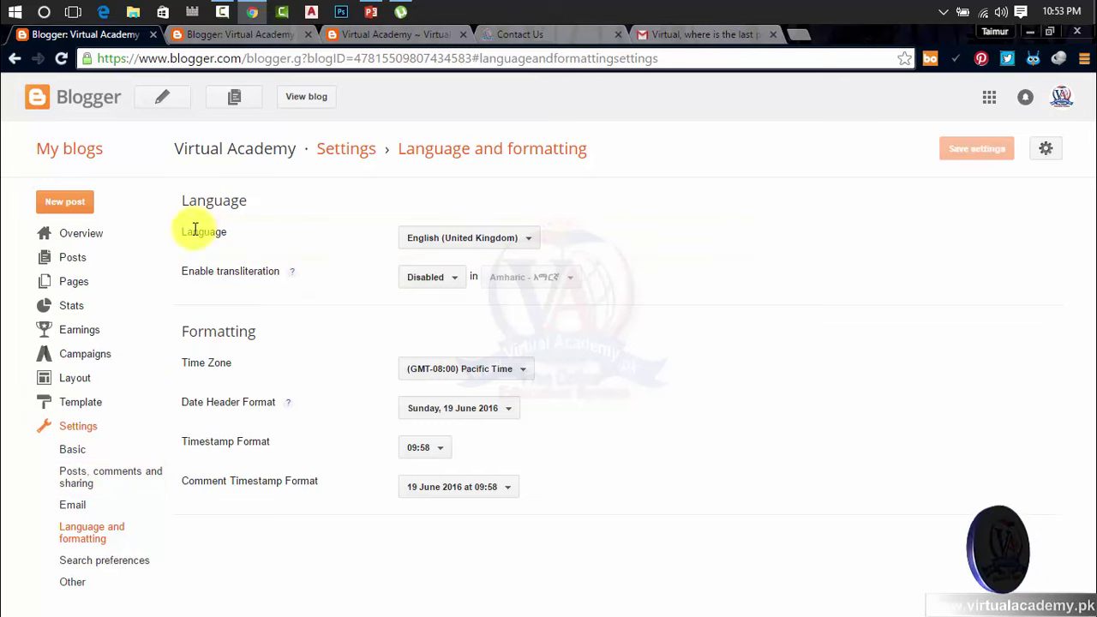
{"action": "left_click", "coordinate": [442, 246]}
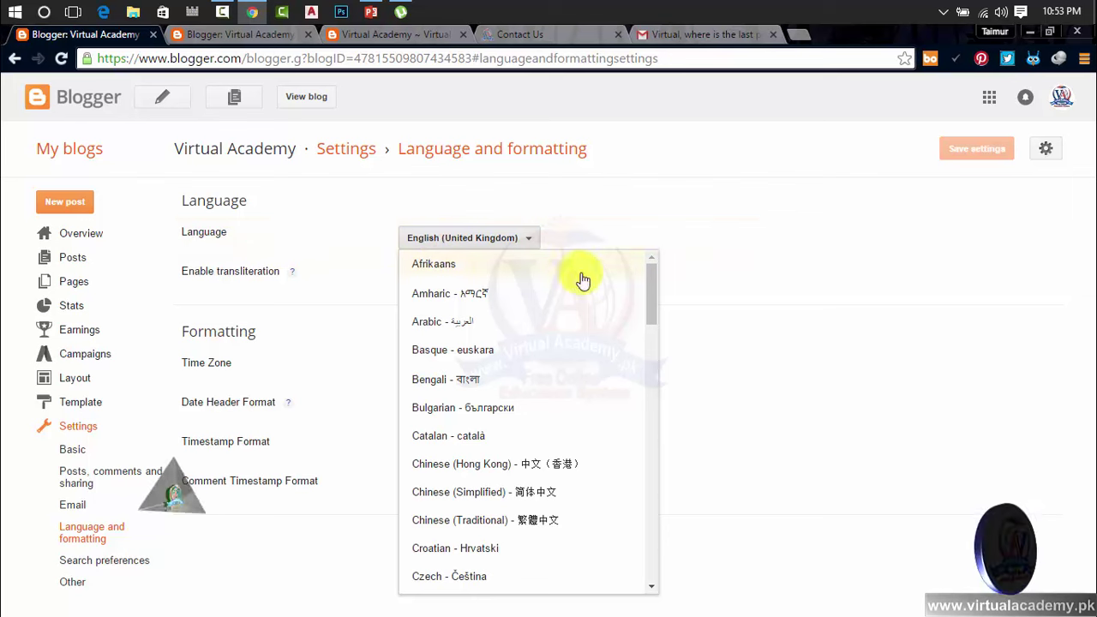
{"action": "left_click_drag", "start_coordinate": [654, 286], "coordinate": [657, 320]}
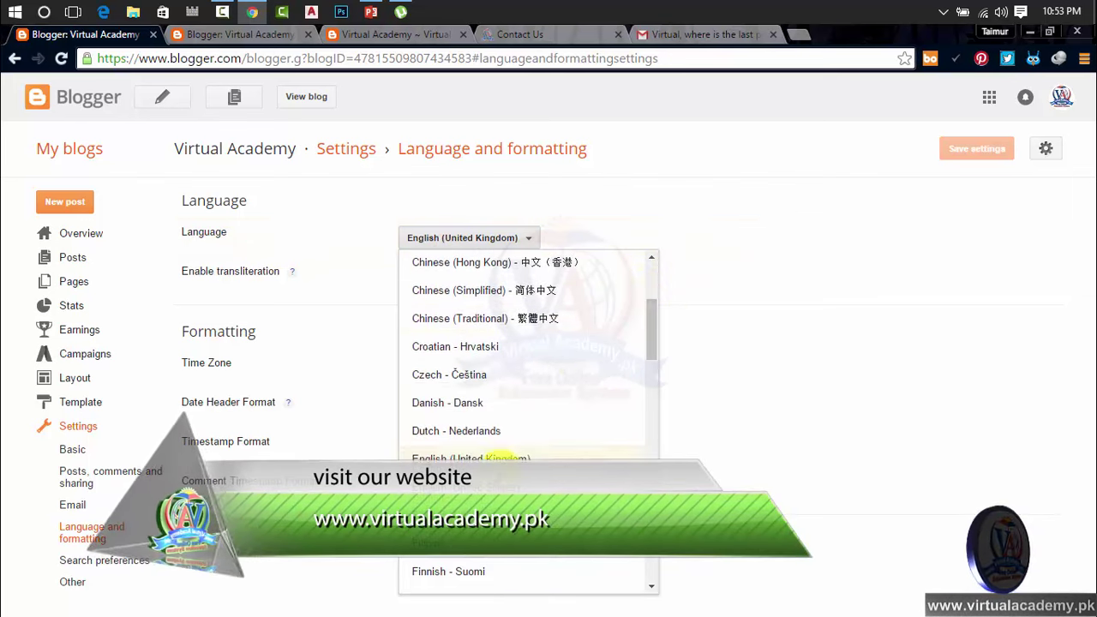
{"action": "left_click", "coordinate": [504, 485]}
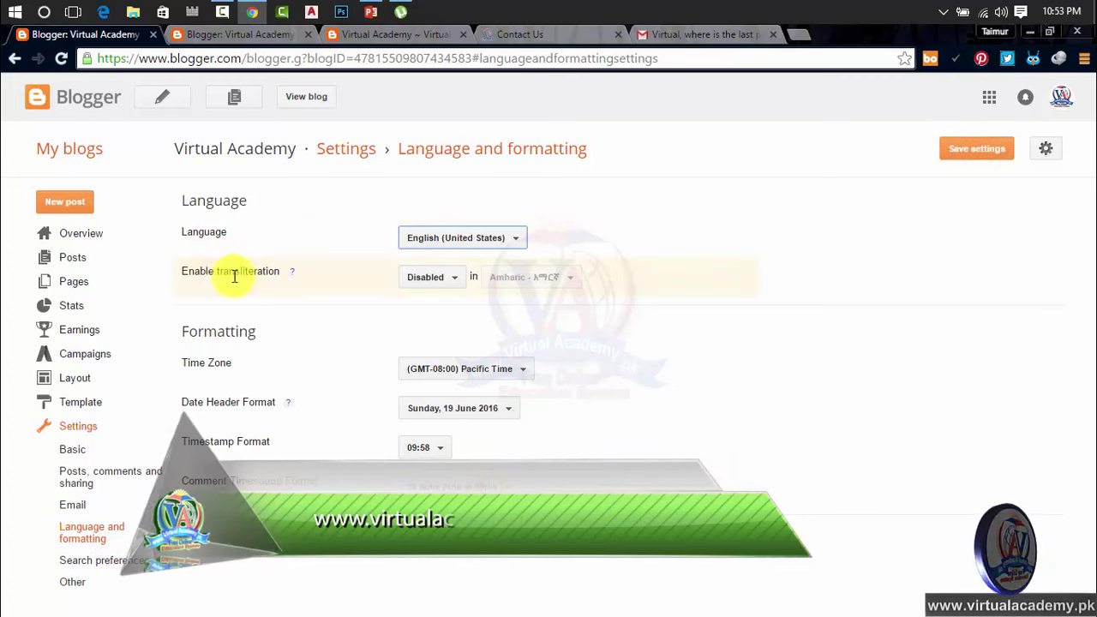
Step: Try Urdu transliteration, switch it back to Disabled, and open the time zone list
{"action": "left_click", "coordinate": [452, 286]}
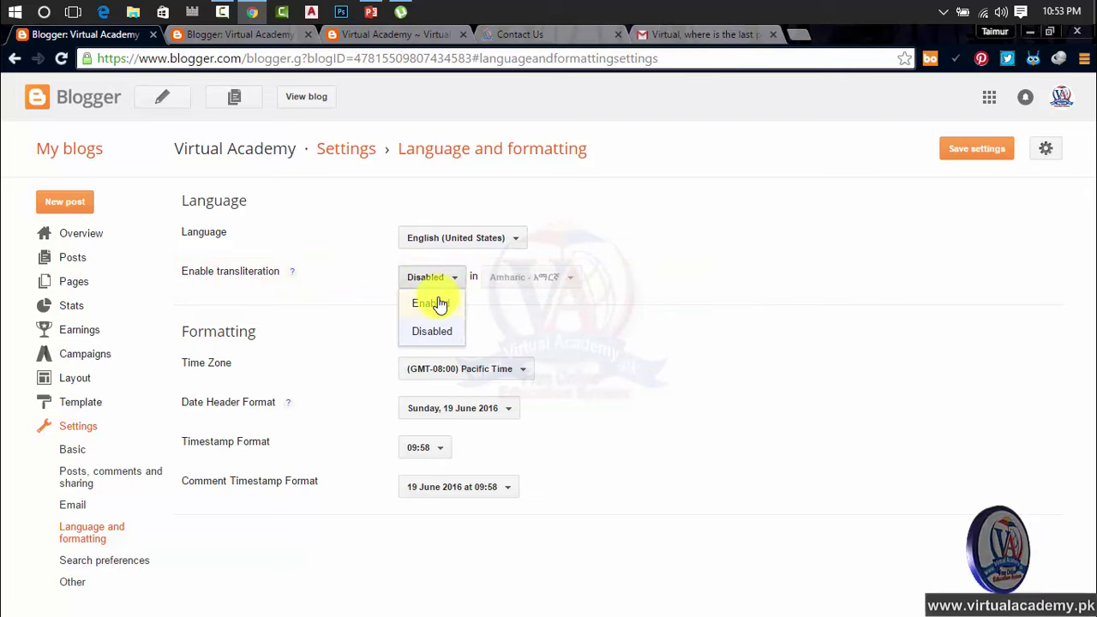
{"action": "left_click", "coordinate": [441, 304]}
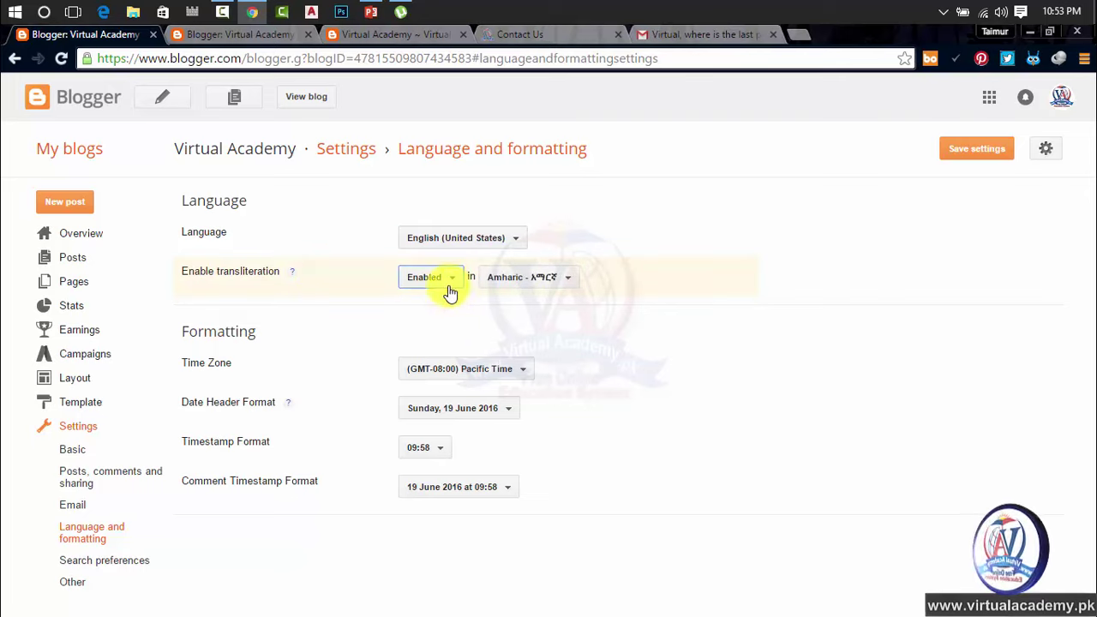
{"action": "left_click", "coordinate": [503, 285]}
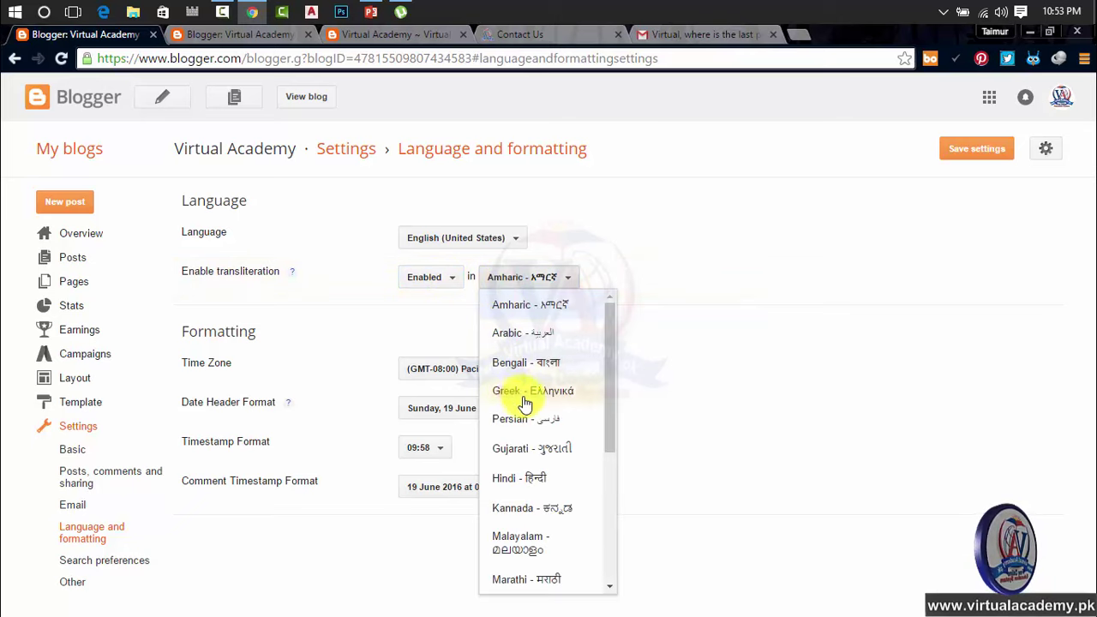
{"action": "scroll", "coordinate": [521, 403], "scroll_direction": "down", "scroll_amount": 3}
{"action": "left_click", "coordinate": [540, 579]}
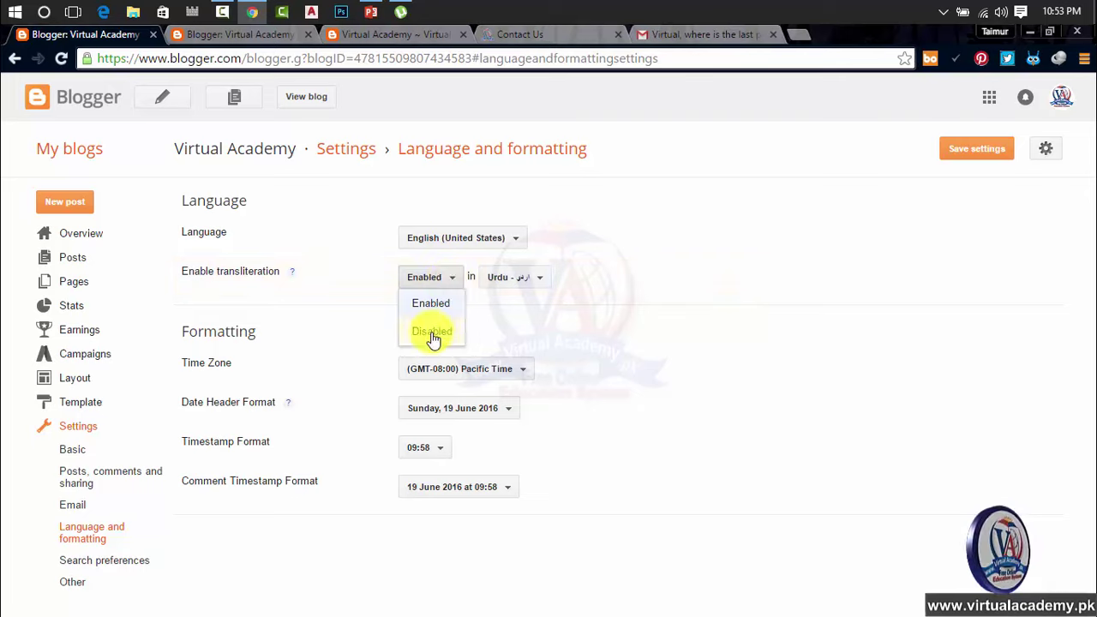
{"action": "left_click", "coordinate": [431, 331]}
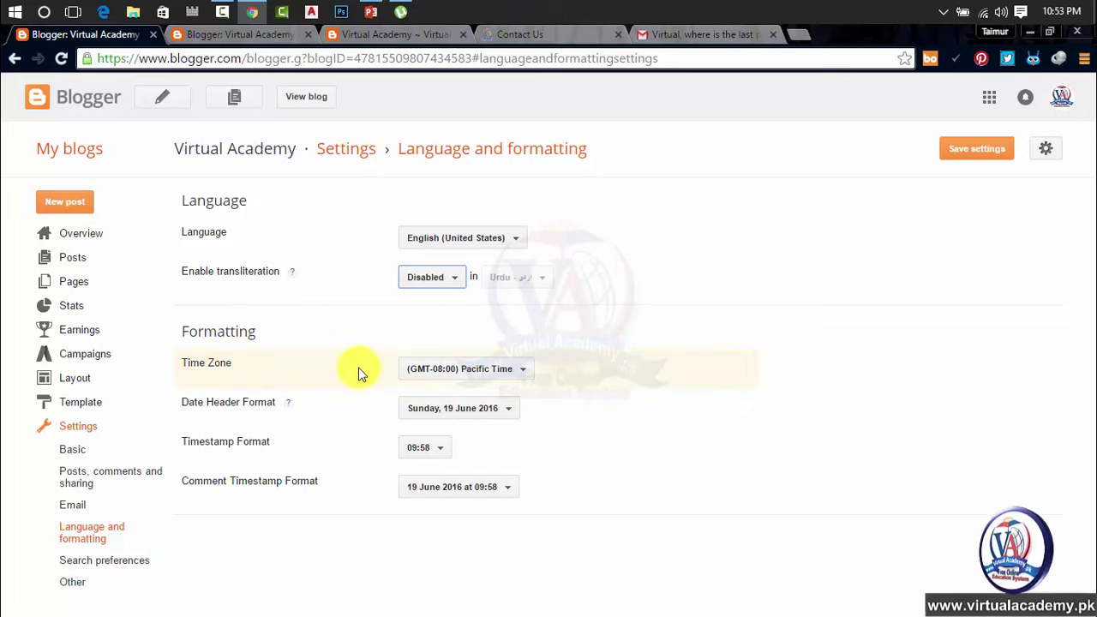
{"action": "left_click", "coordinate": [482, 376]}
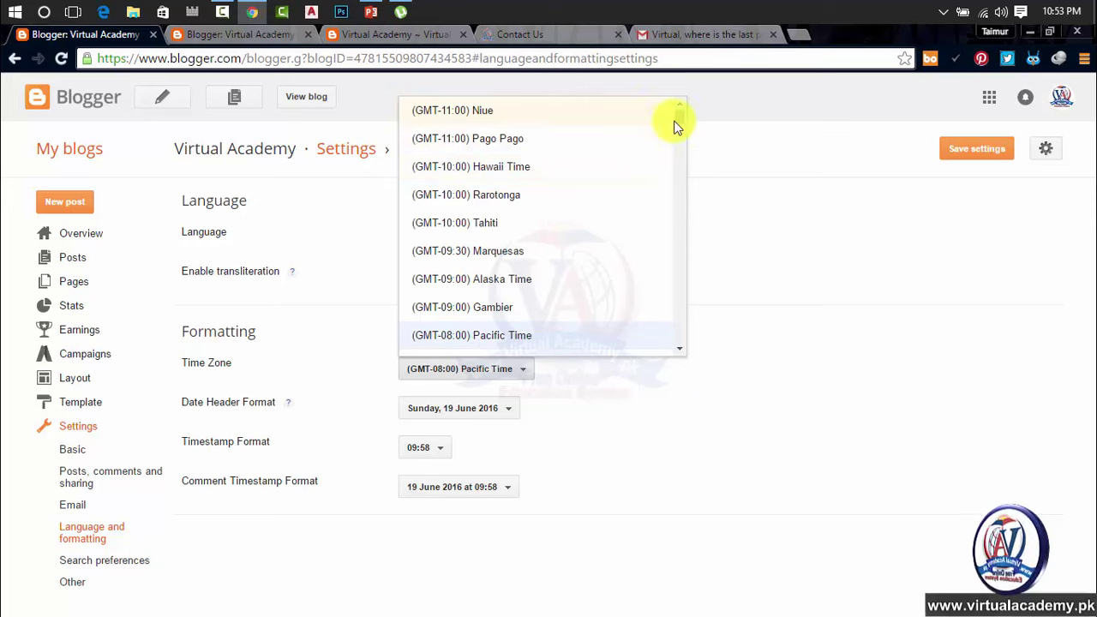
{"action": "left_click_drag", "start_coordinate": [680, 114], "coordinate": [681, 123]}
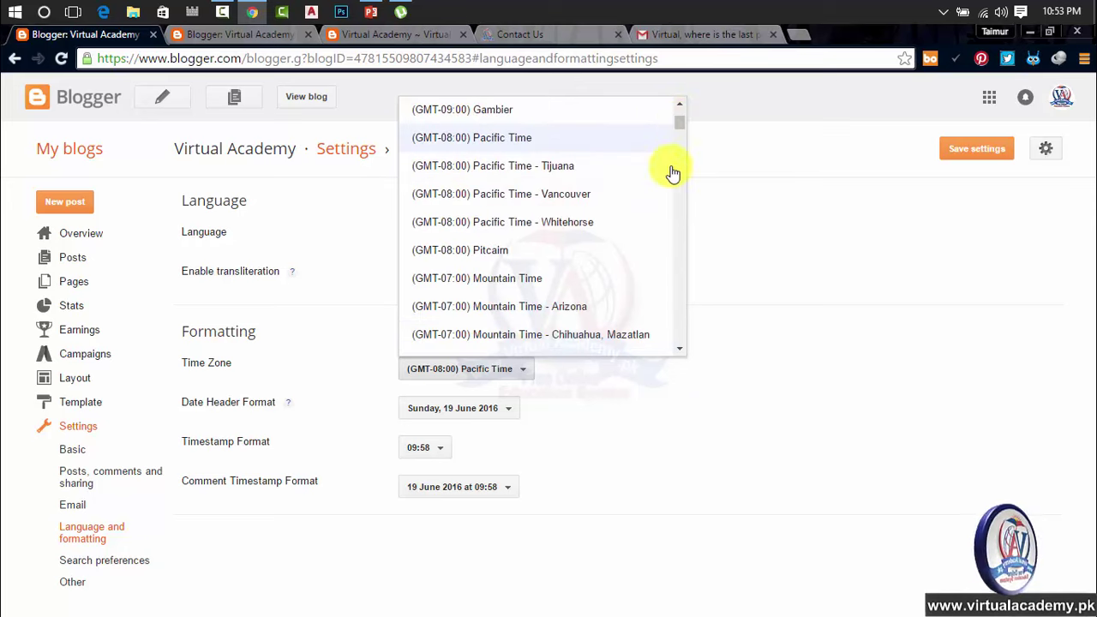
Step: Scroll the time zone list down and choose (GMT+05:00) Karachi
{"action": "scroll", "coordinate": [665, 177], "scroll_direction": "down", "scroll_amount": 5}
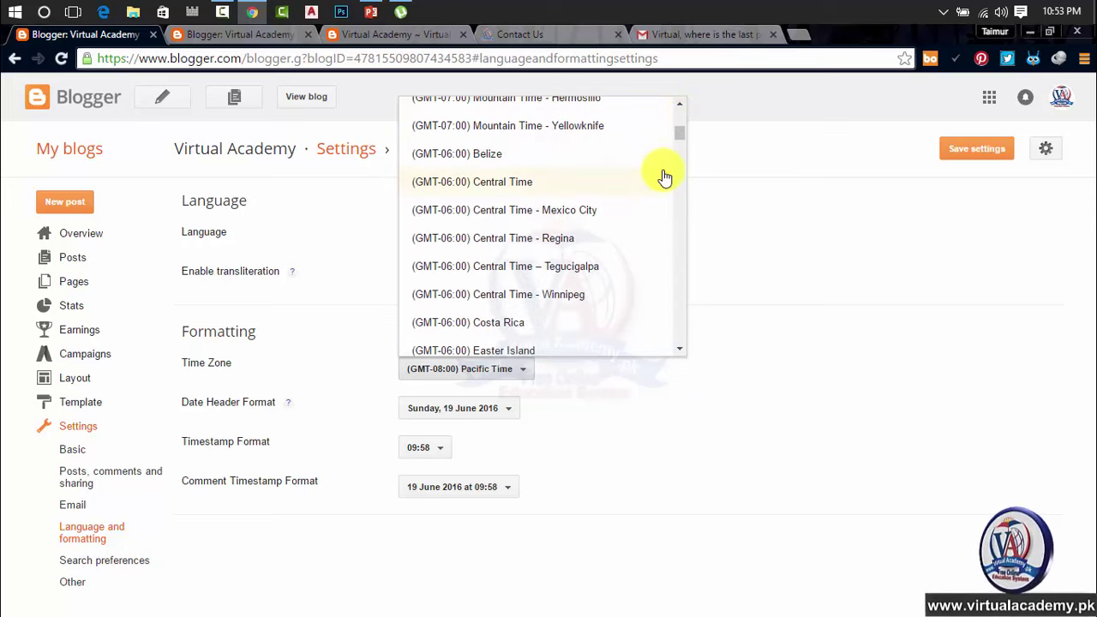
{"action": "scroll", "coordinate": [665, 177], "scroll_direction": "down", "scroll_amount": 5}
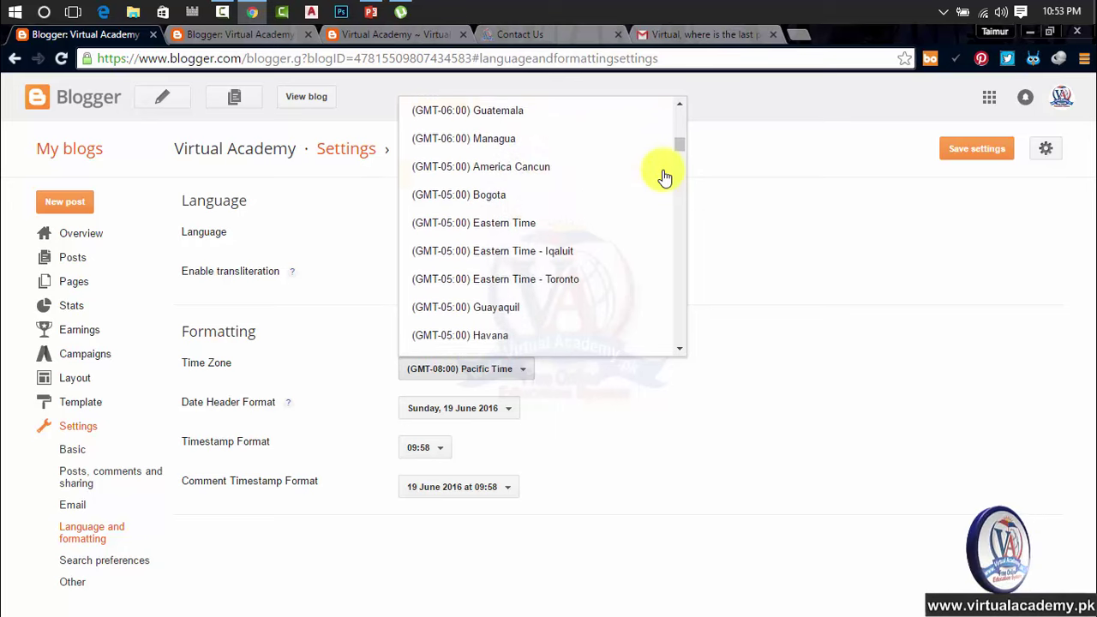
{"action": "scroll", "coordinate": [665, 177], "scroll_direction": "down", "scroll_amount": 5}
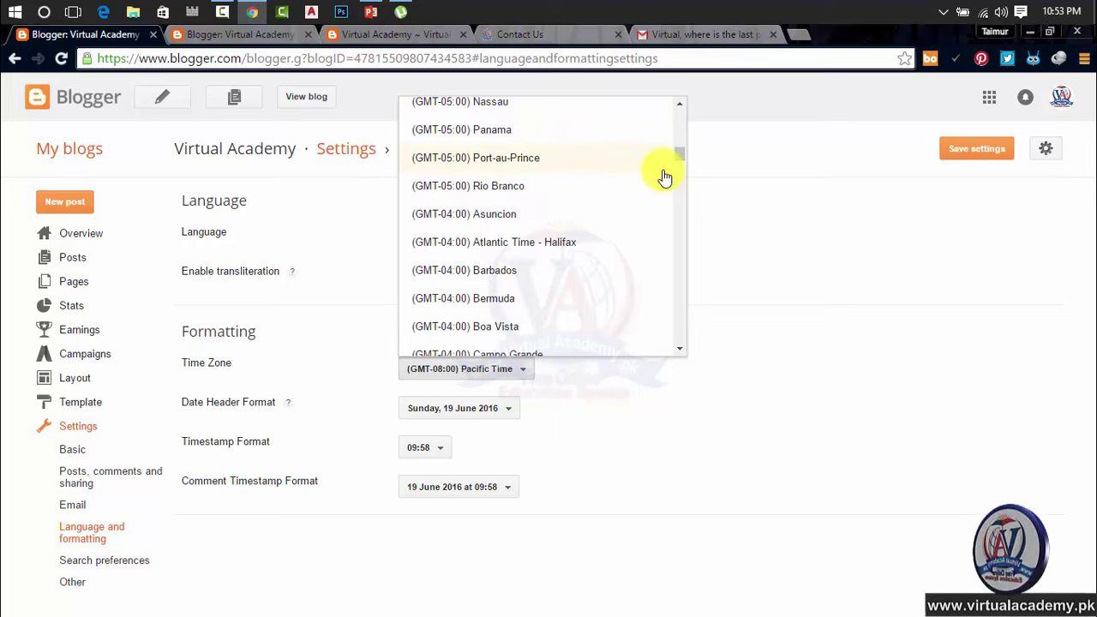
{"action": "scroll", "coordinate": [665, 177], "scroll_direction": "down", "scroll_amount": 4}
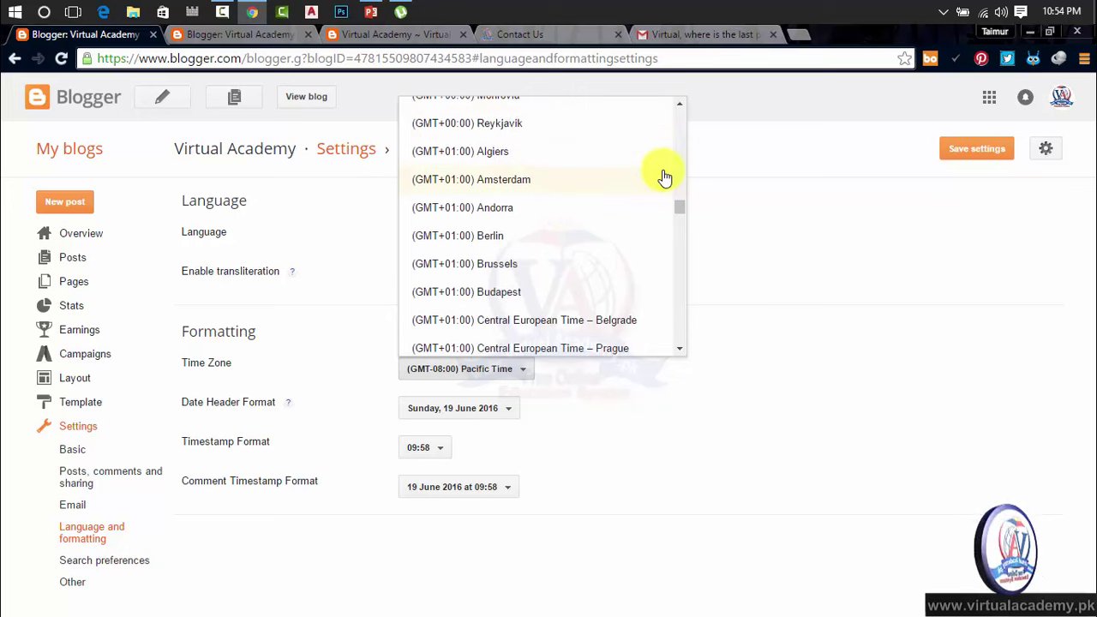
{"action": "scroll", "coordinate": [665, 177], "scroll_direction": "down", "scroll_amount": 3}
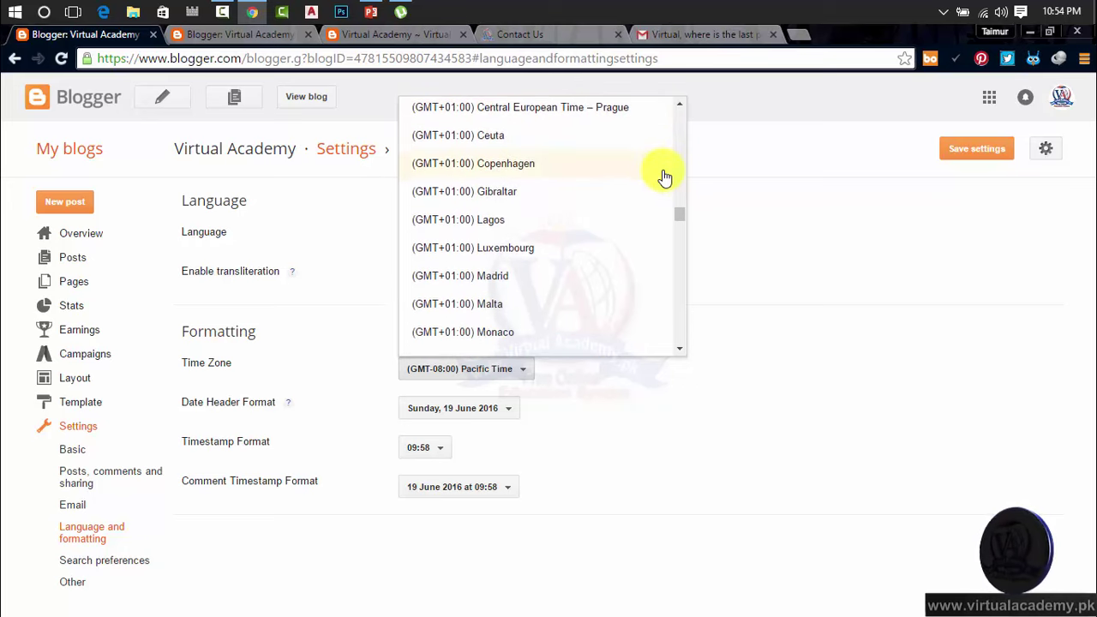
{"action": "scroll", "coordinate": [665, 177], "scroll_direction": "down", "scroll_amount": 3}
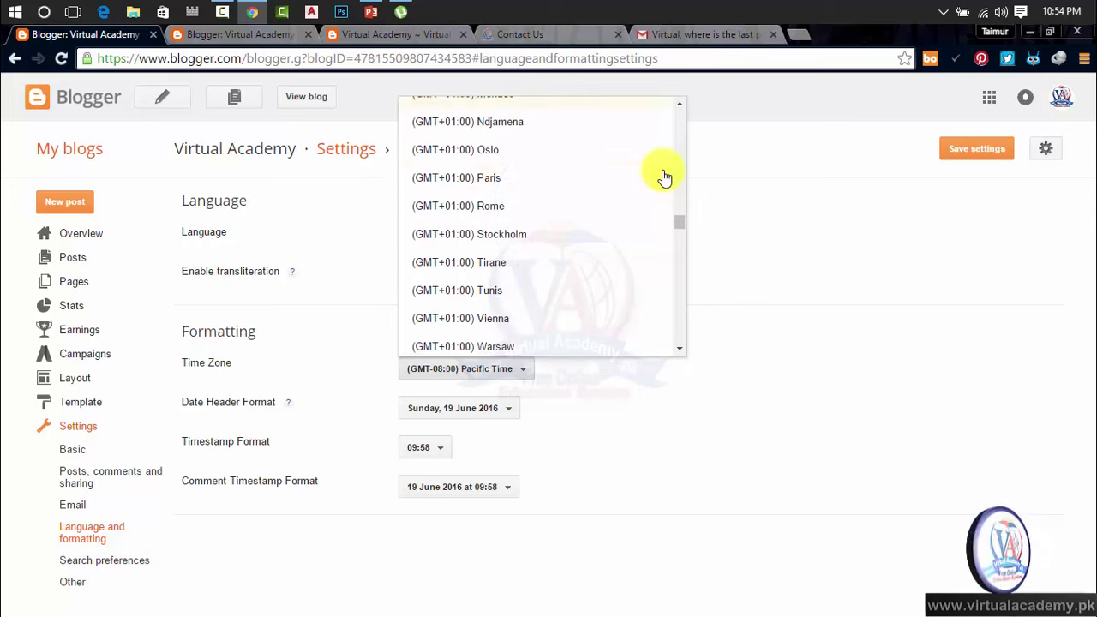
{"action": "scroll", "coordinate": [666, 178], "scroll_direction": "down", "scroll_amount": 3}
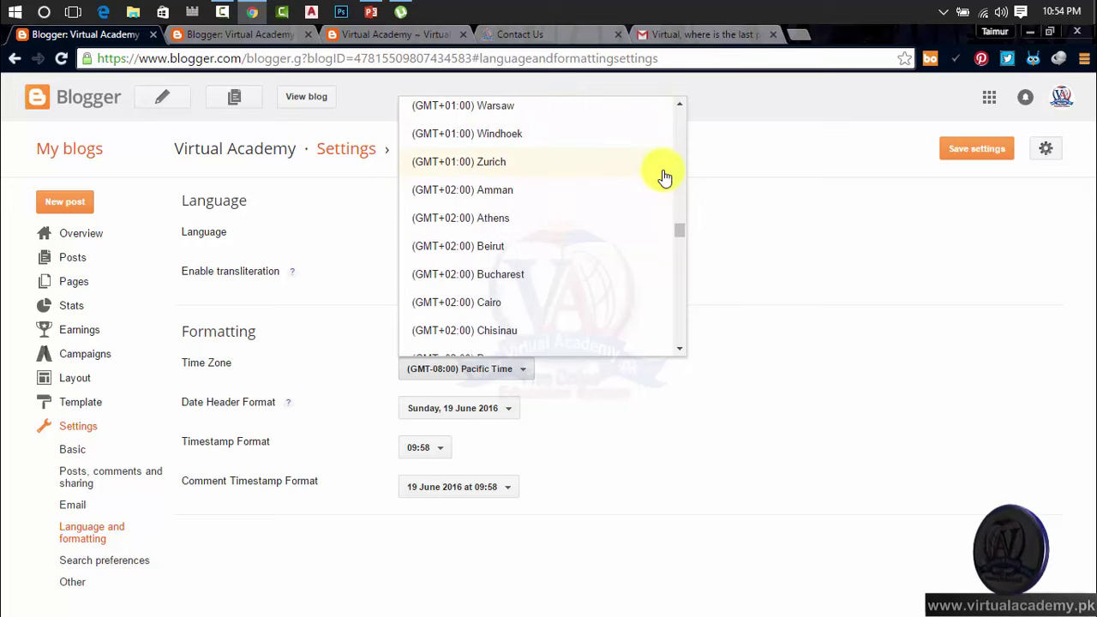
{"action": "scroll", "coordinate": [666, 178], "scroll_direction": "down", "scroll_amount": 2}
{"action": "scroll", "coordinate": [666, 177], "scroll_direction": "down", "scroll_amount": 3}
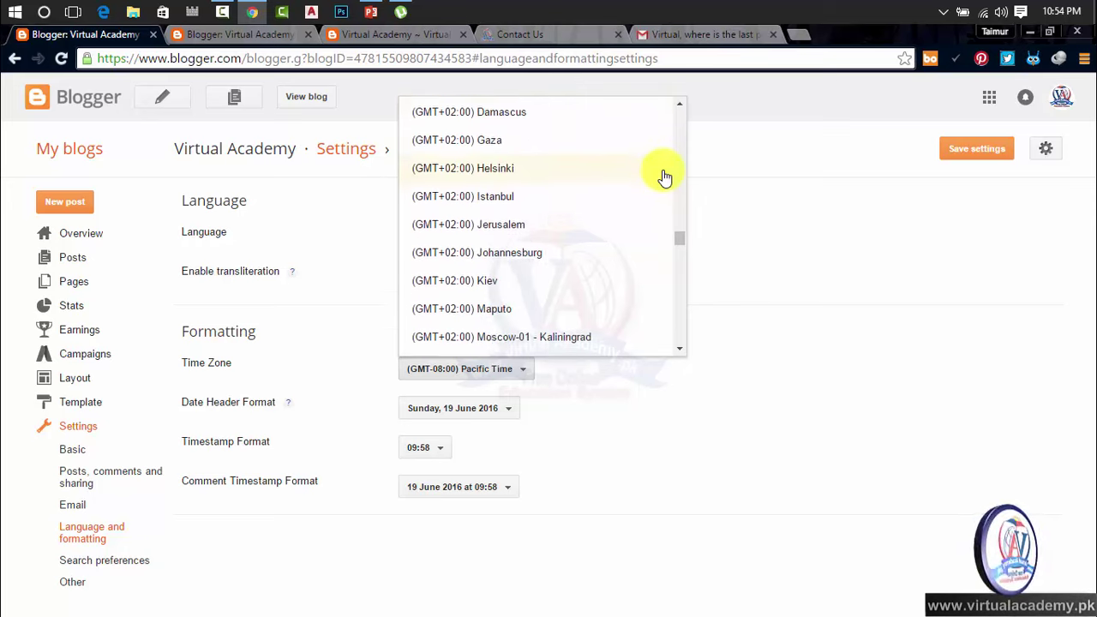
{"action": "scroll", "coordinate": [666, 178], "scroll_direction": "down", "scroll_amount": 5}
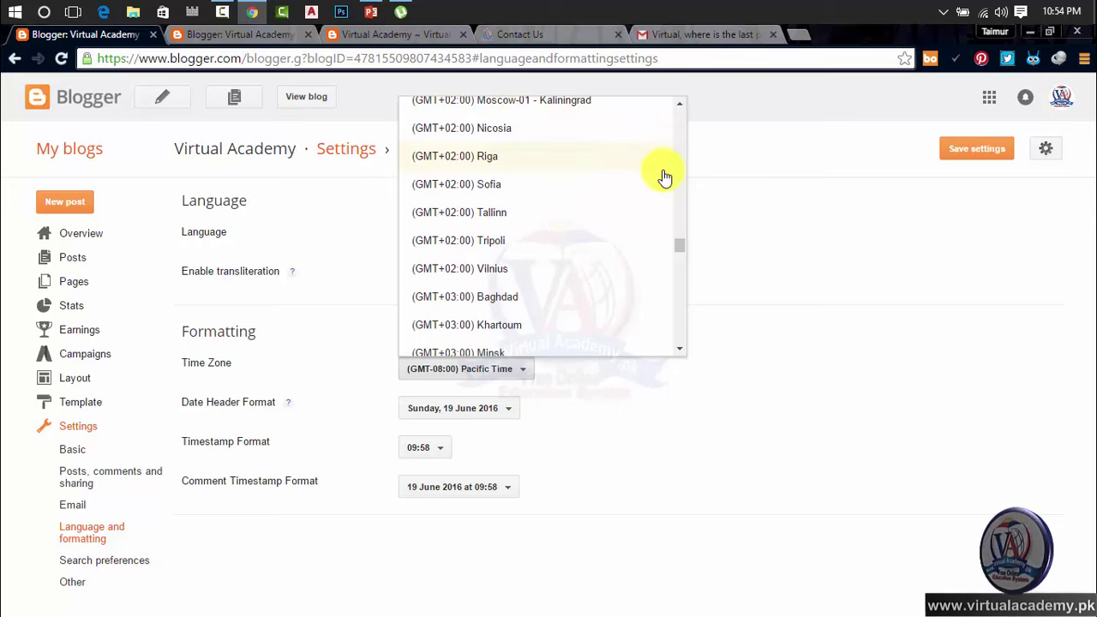
{"action": "scroll", "coordinate": [665, 177], "scroll_direction": "down", "scroll_amount": 3}
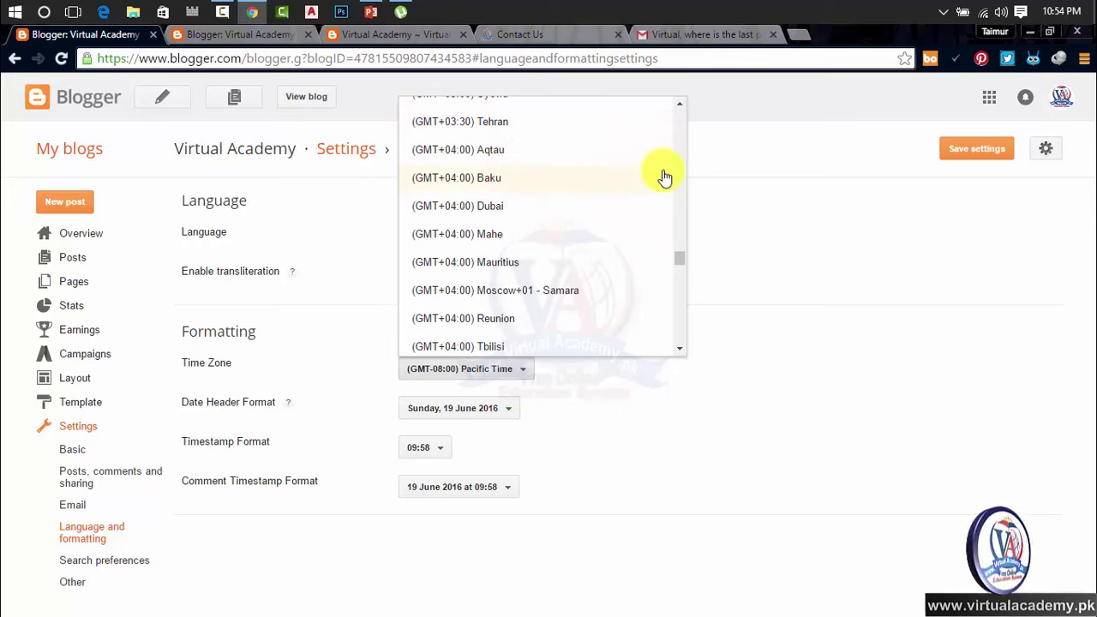
{"action": "scroll", "coordinate": [666, 178], "scroll_direction": "down", "scroll_amount": 2}
{"action": "scroll", "coordinate": [666, 177], "scroll_direction": "down", "scroll_amount": 1}
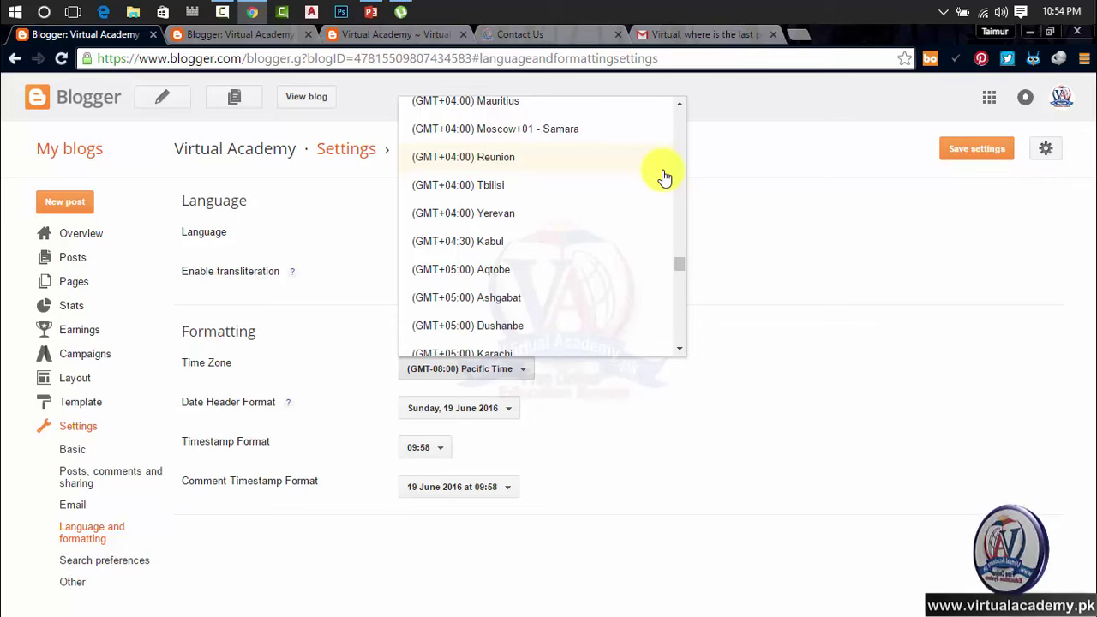
{"action": "scroll", "coordinate": [665, 178], "scroll_direction": "down", "scroll_amount": 4}
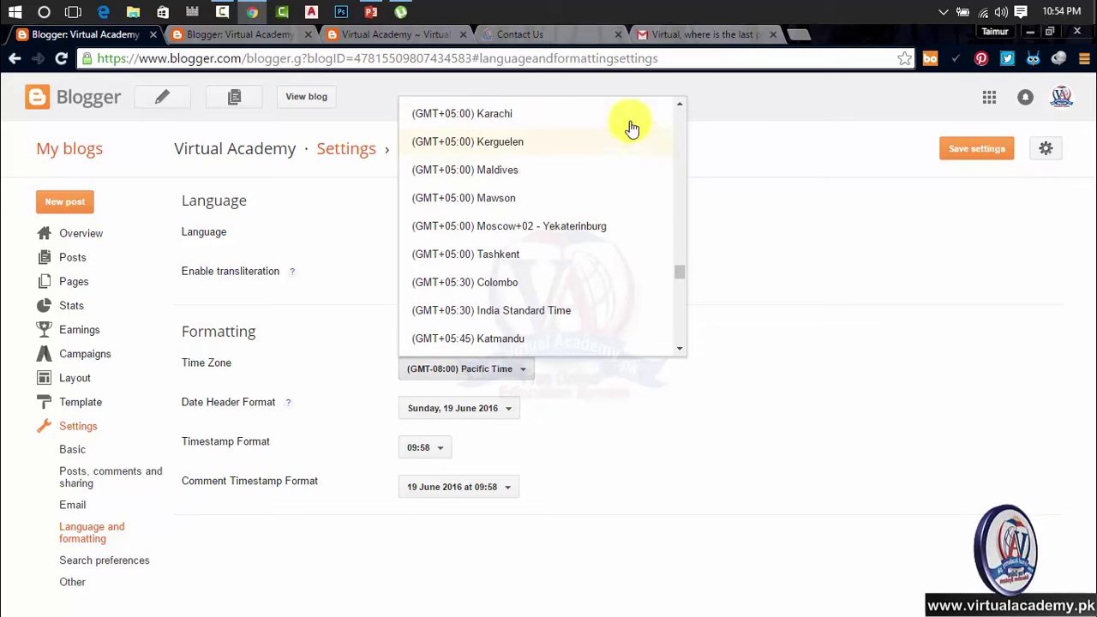
{"action": "left_click", "coordinate": [460, 115]}
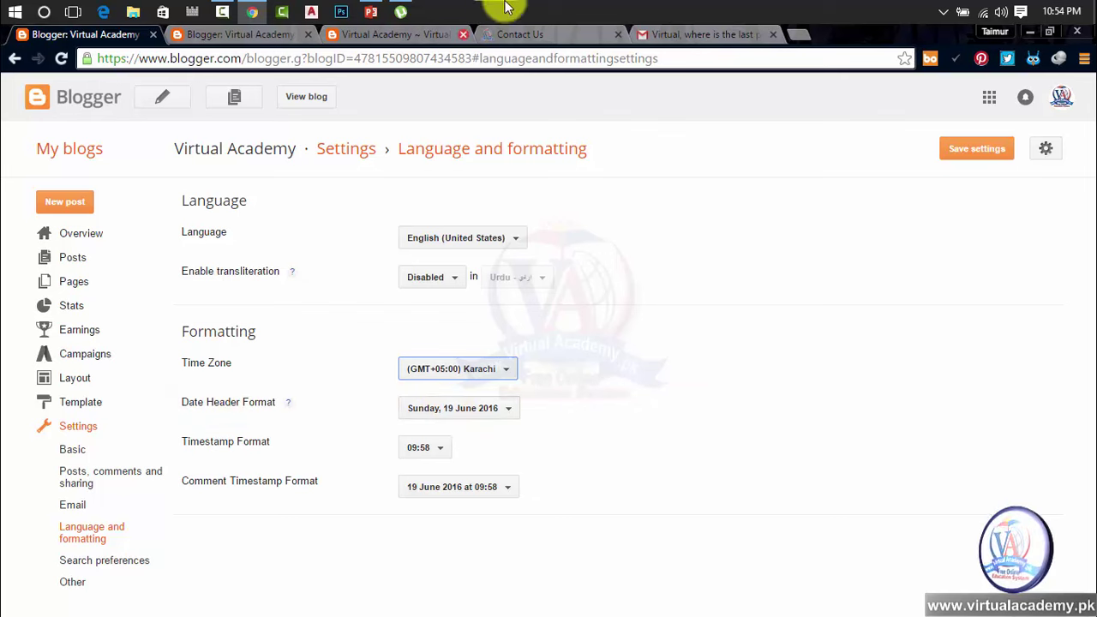
Step: Switch to the live blog tab and browse the blog's home page
{"action": "left_click", "coordinate": [397, 39]}
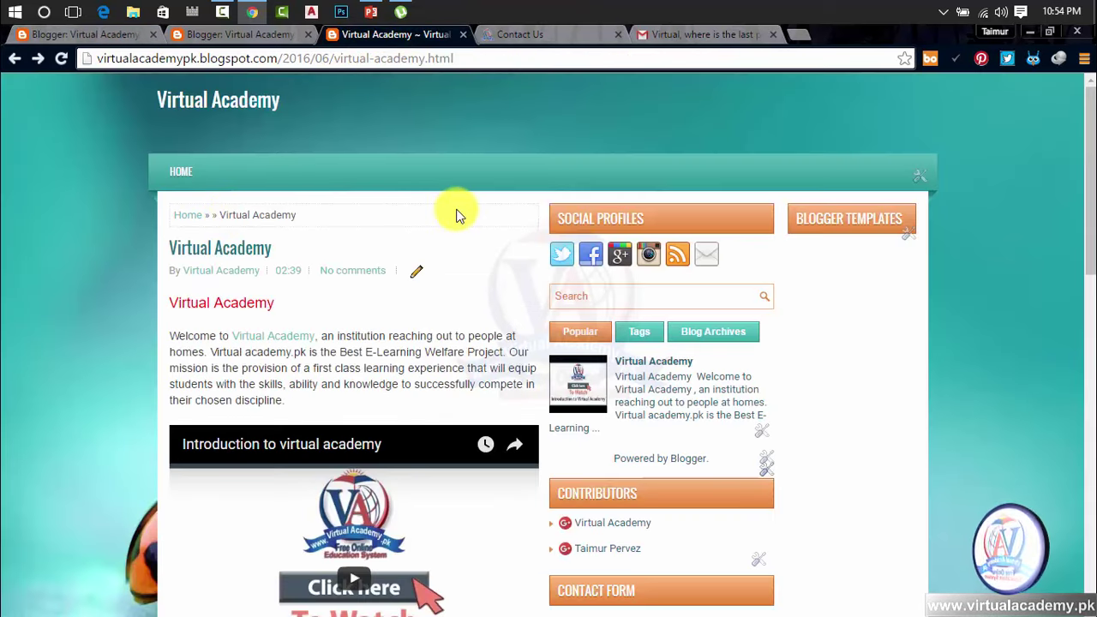
{"action": "scroll", "coordinate": [456, 214], "scroll_direction": "down", "scroll_amount": 4}
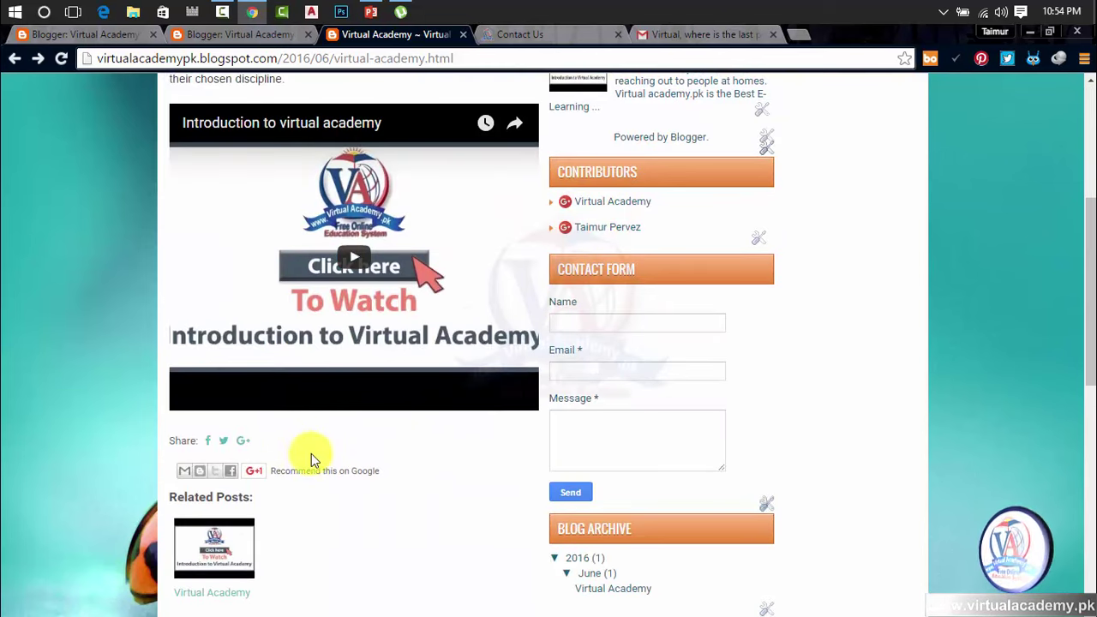
{"action": "scroll", "coordinate": [355, 454], "scroll_direction": "down", "scroll_amount": 6}
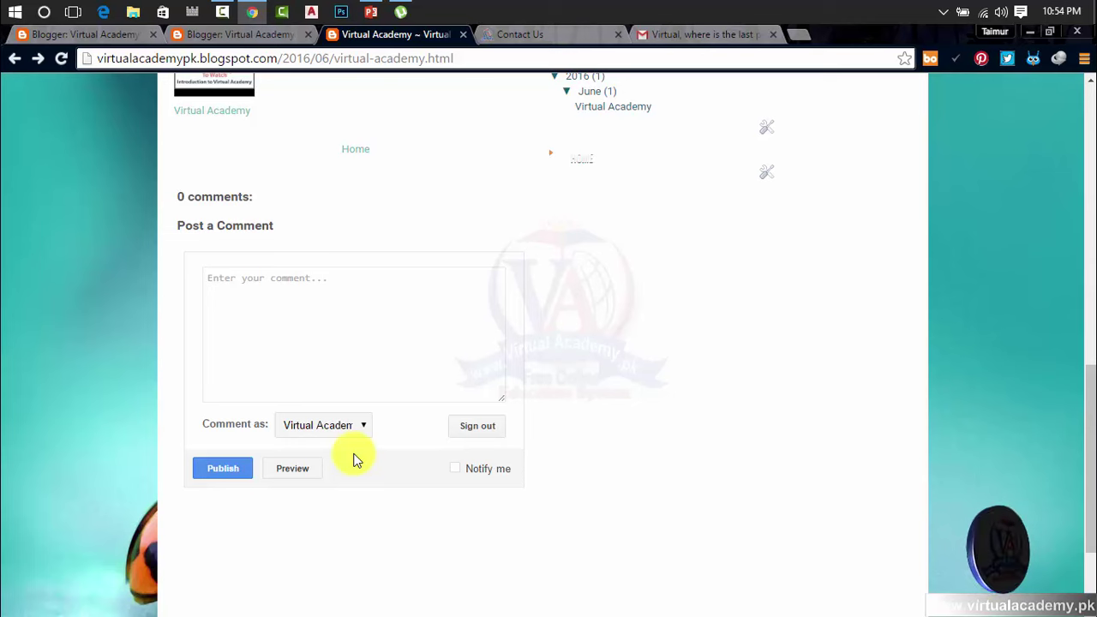
{"action": "scroll", "coordinate": [355, 461], "scroll_direction": "up", "scroll_amount": 10}
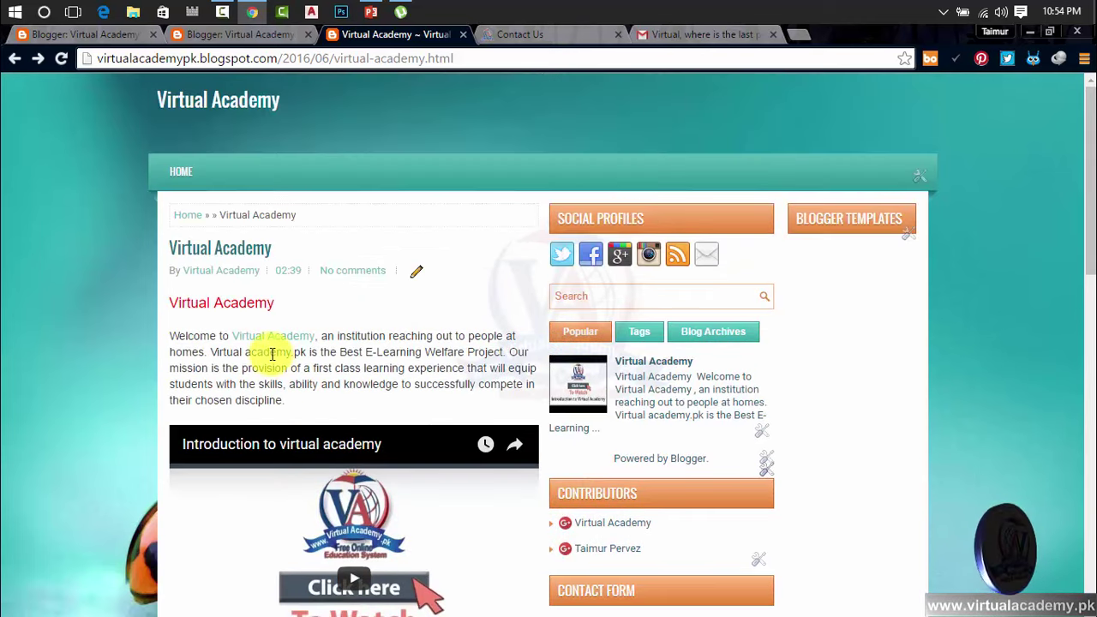
{"action": "left_click", "coordinate": [197, 218]}
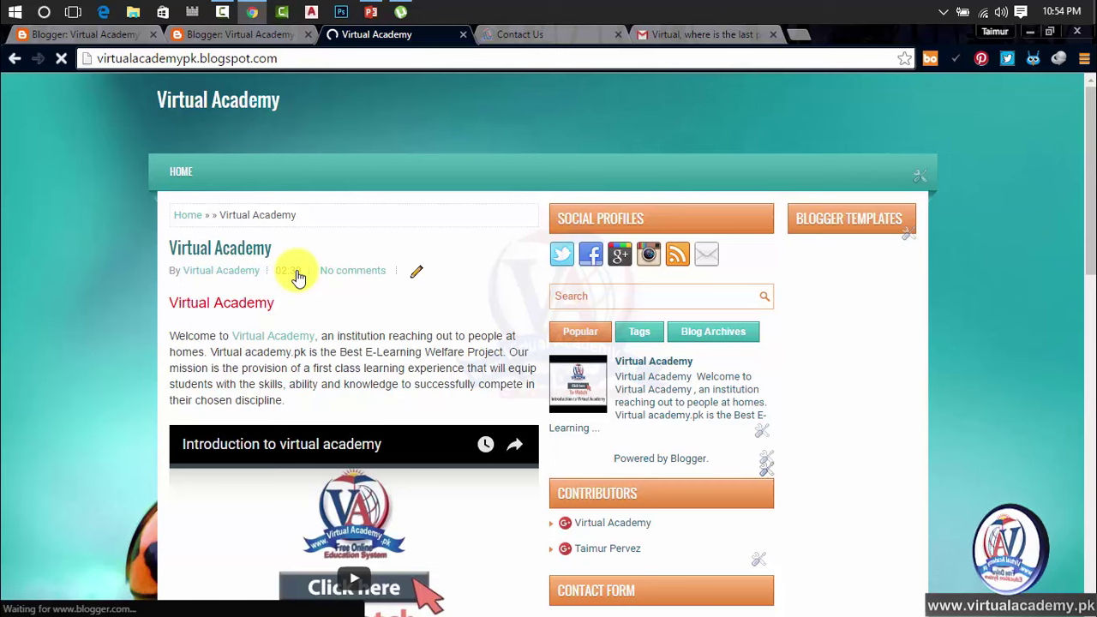
{"action": "scroll", "coordinate": [359, 401], "scroll_direction": "down", "scroll_amount": 1}
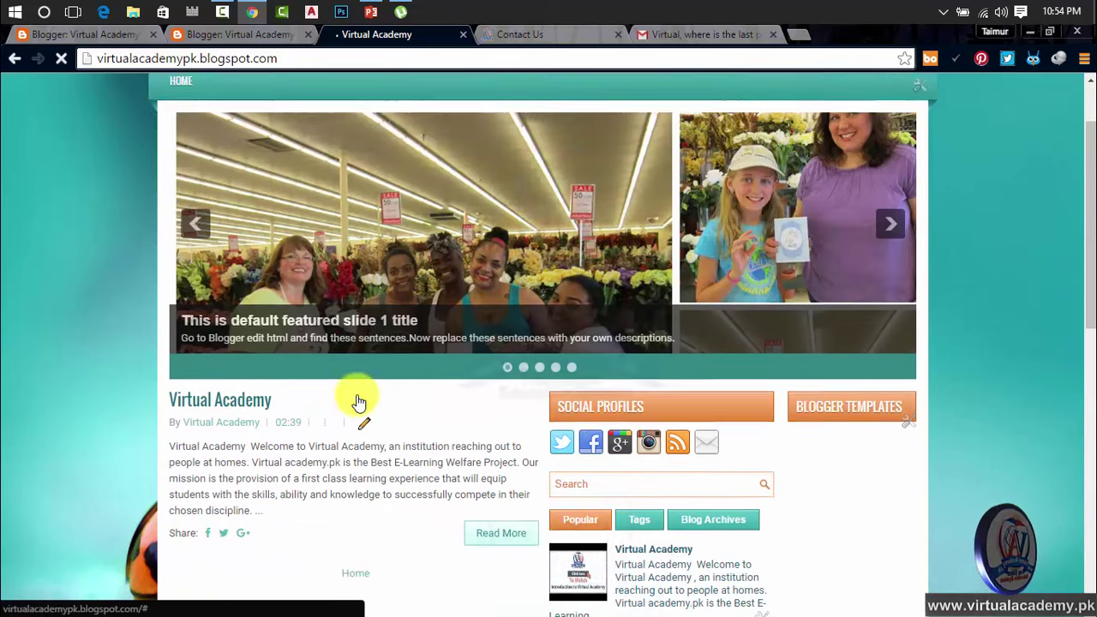
{"action": "scroll", "coordinate": [358, 401], "scroll_direction": "down", "scroll_amount": 3}
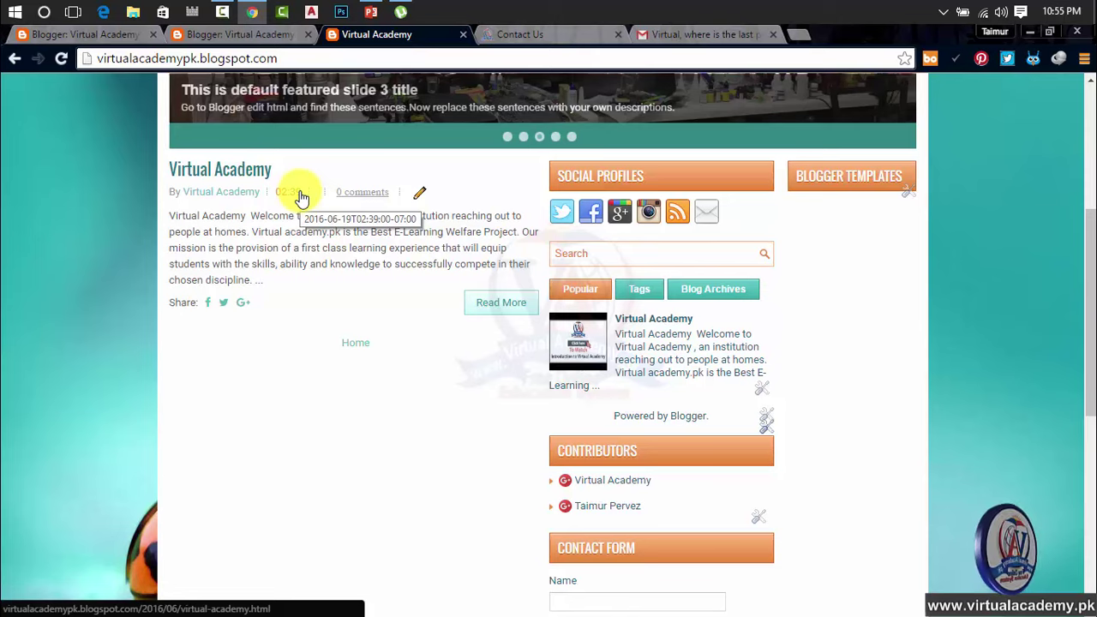
{"action": "scroll", "coordinate": [302, 197], "scroll_direction": "up", "scroll_amount": 4}
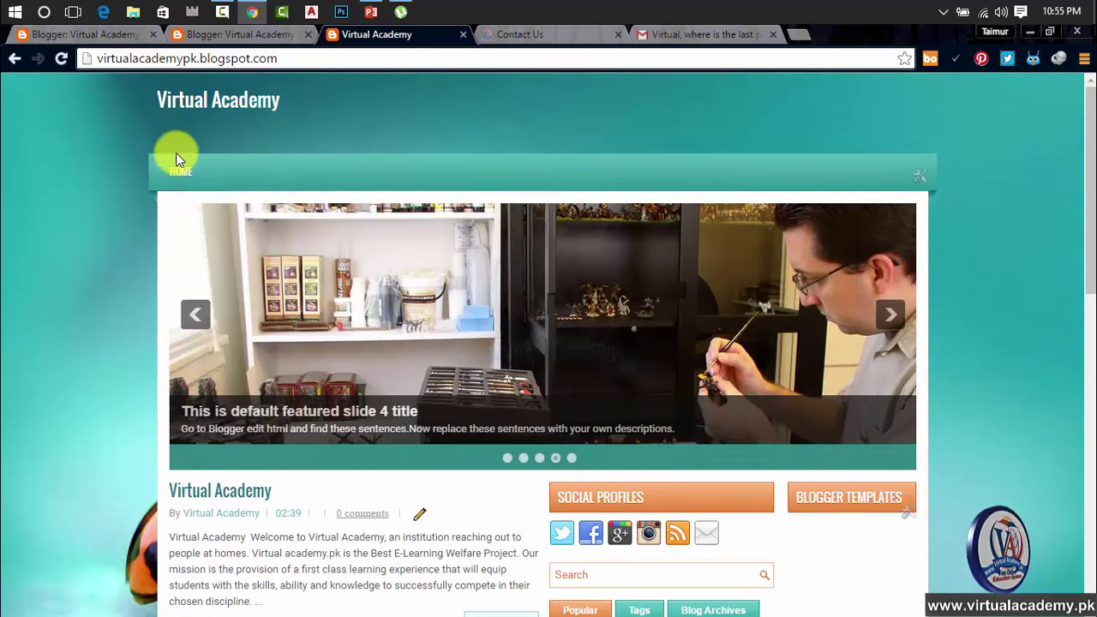
{"action": "scroll", "coordinate": [423, 314], "scroll_direction": "down", "scroll_amount": 4}
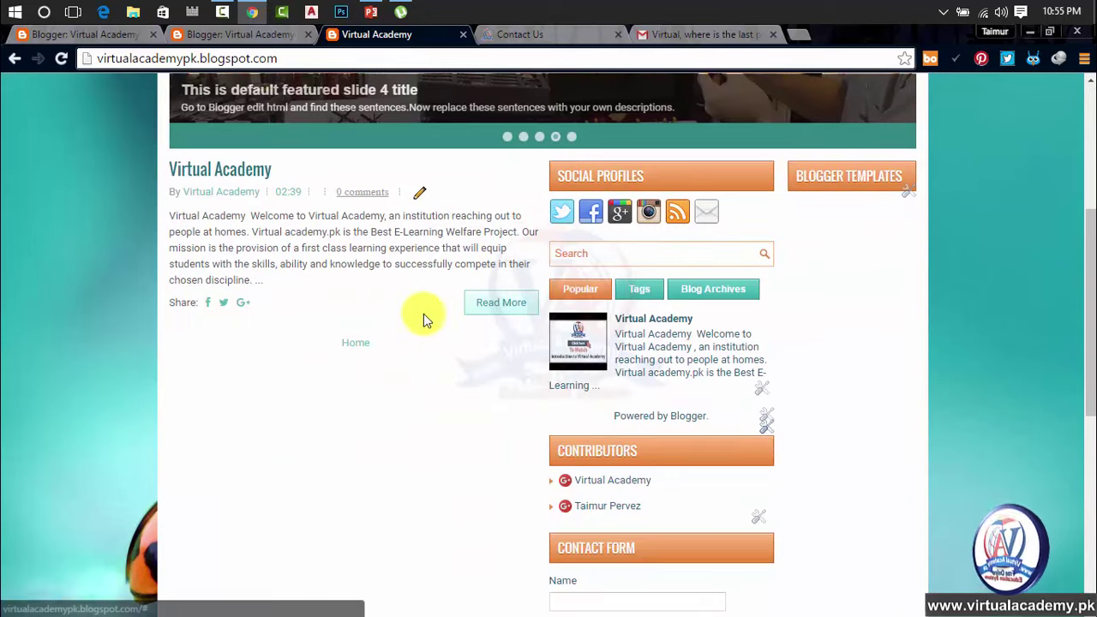
Step: Read the full Virtual Academy post, then return to the Blogger dashboard's Posts list
{"action": "left_click", "coordinate": [477, 305]}
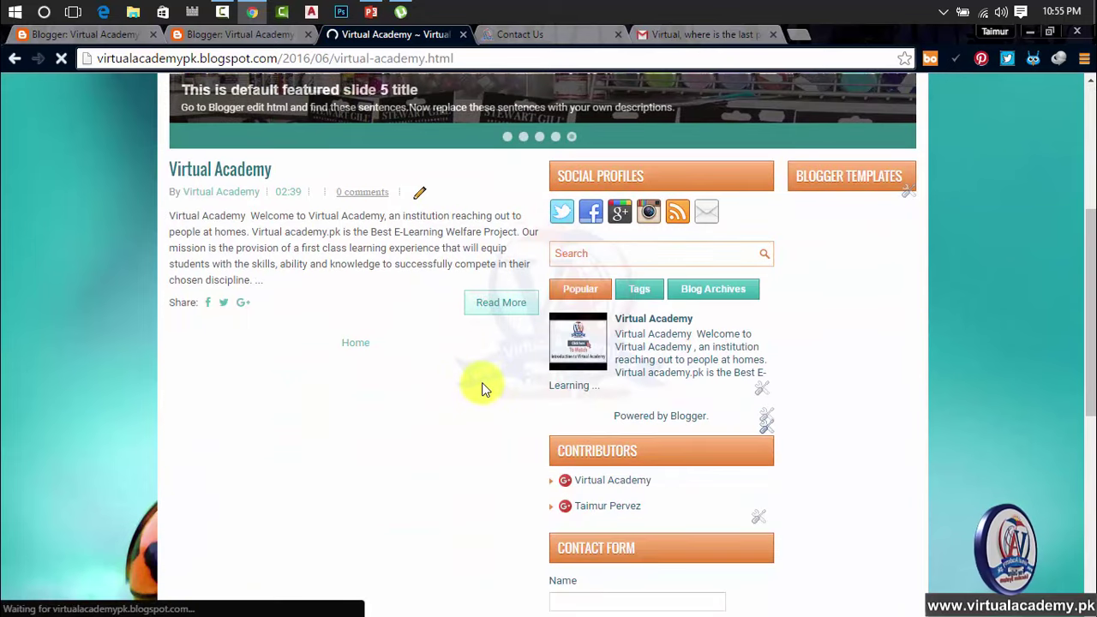
{"action": "scroll", "coordinate": [385, 327], "scroll_direction": "down", "scroll_amount": 1}
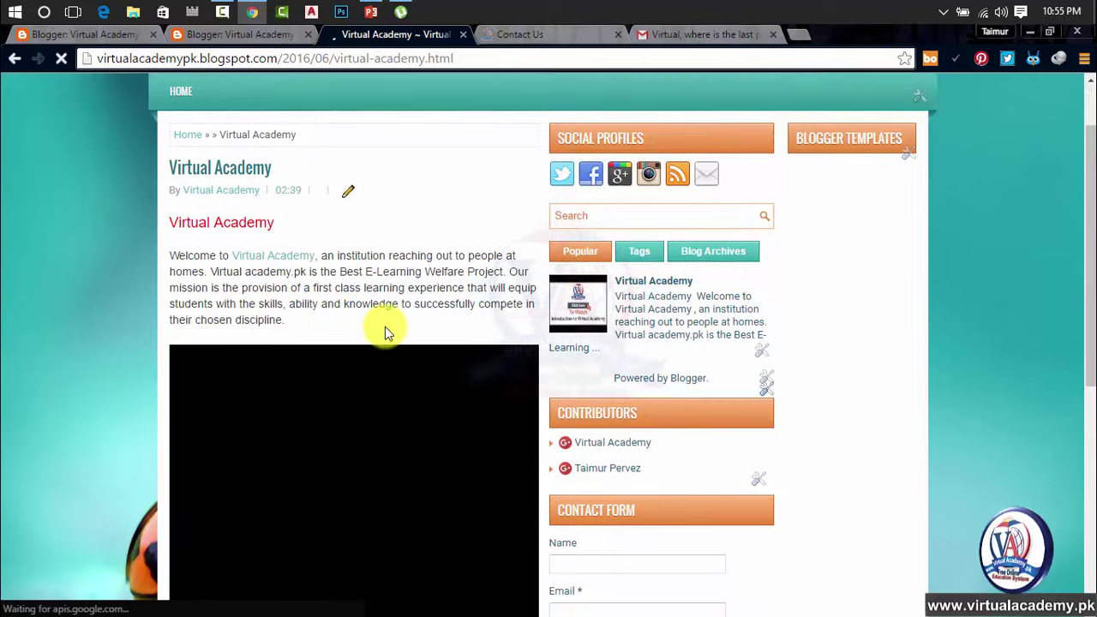
{"action": "scroll", "coordinate": [384, 327], "scroll_direction": "down", "scroll_amount": 5}
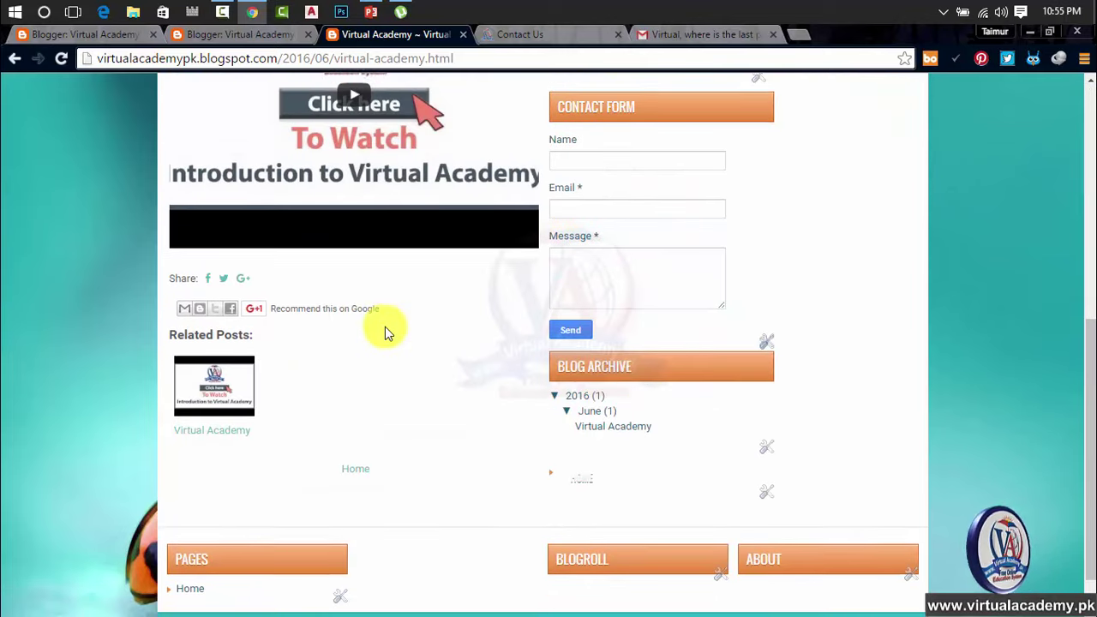
{"action": "scroll", "coordinate": [385, 326], "scroll_direction": "up", "scroll_amount": 6}
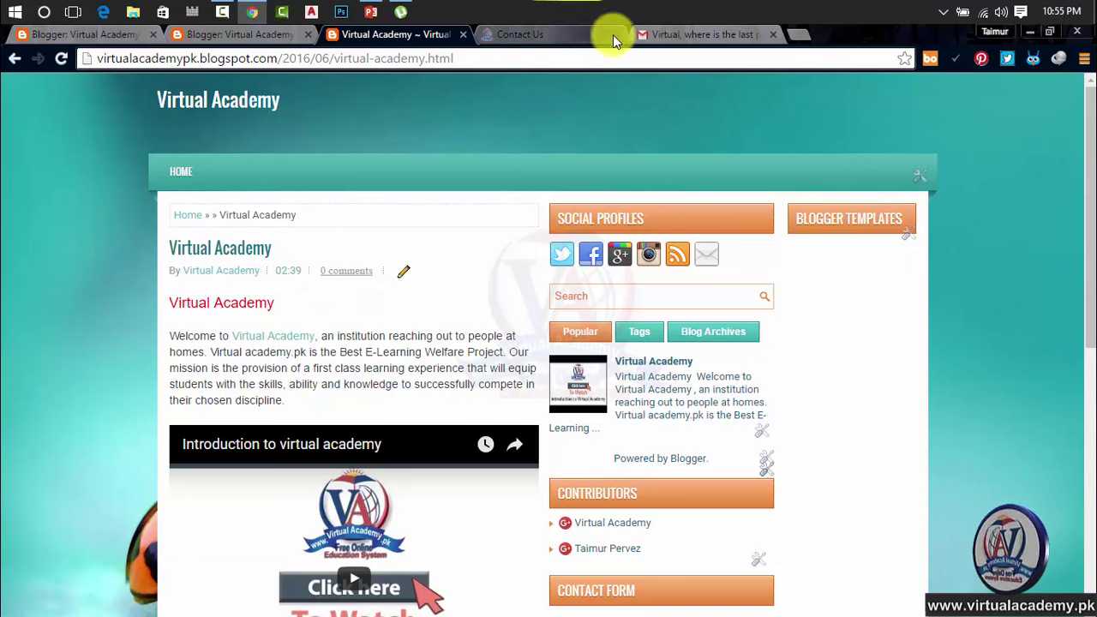
{"action": "left_click", "coordinate": [193, 37]}
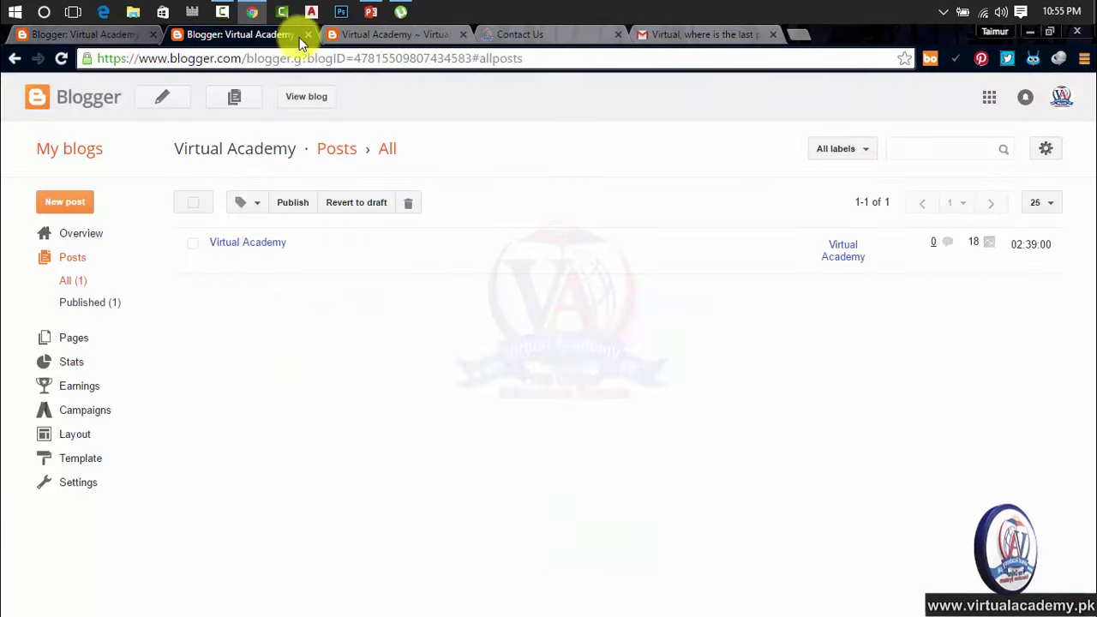
Step: Close the duplicate Blogger dashboard tab, glance over the blog and Contact Us tabs, and close Gmail
{"action": "left_click", "coordinate": [308, 34]}
{"action": "left_click", "coordinate": [99, 39]}
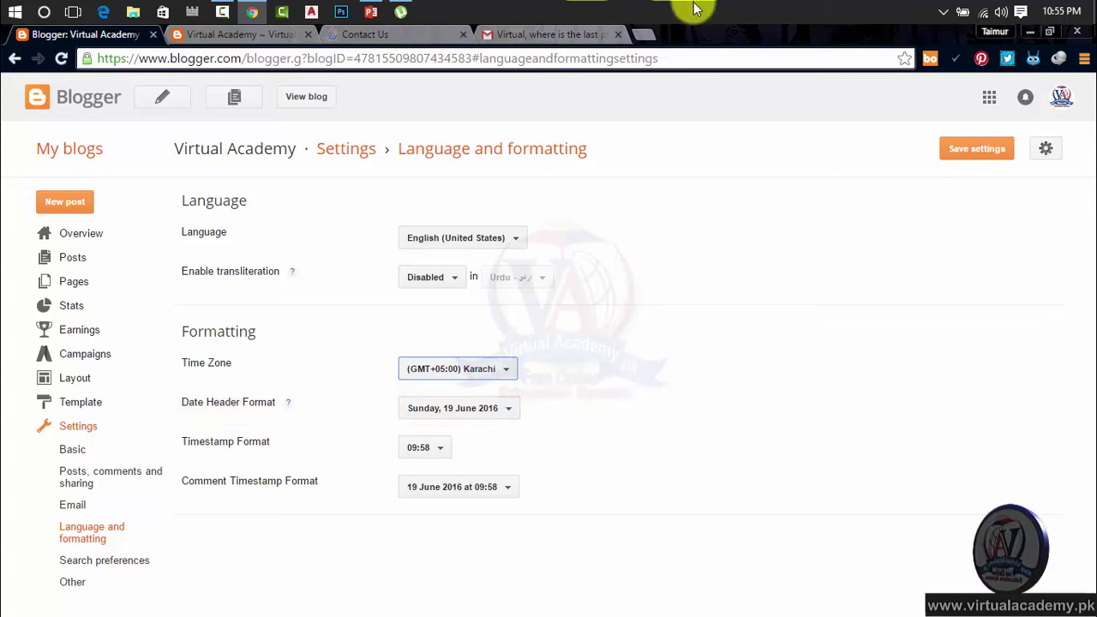
{"action": "left_click", "coordinate": [245, 34]}
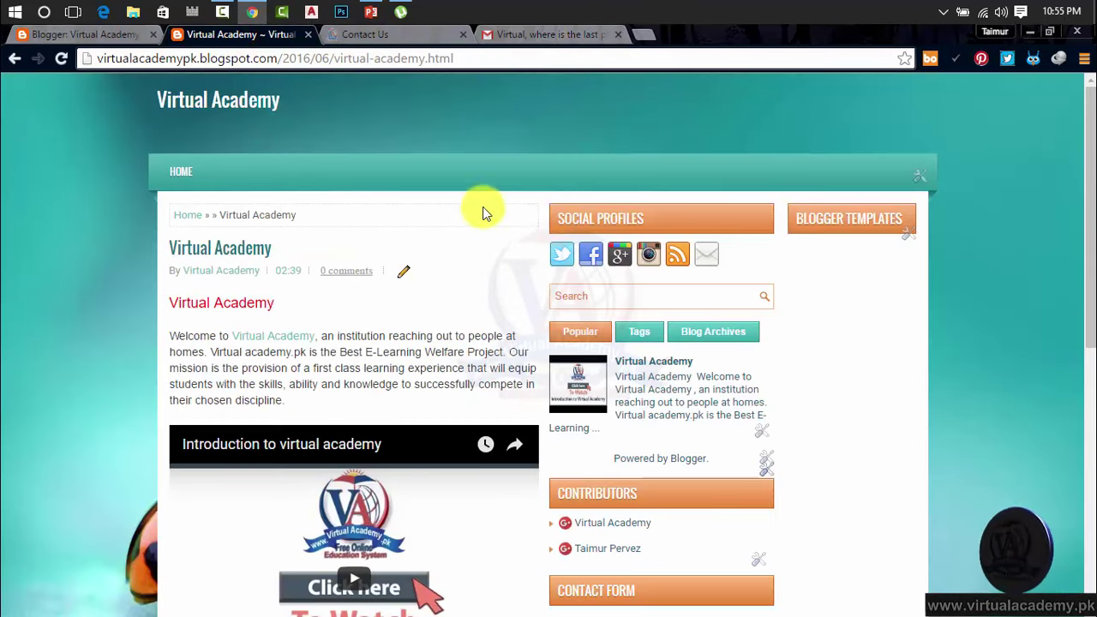
{"action": "left_click", "coordinate": [381, 36]}
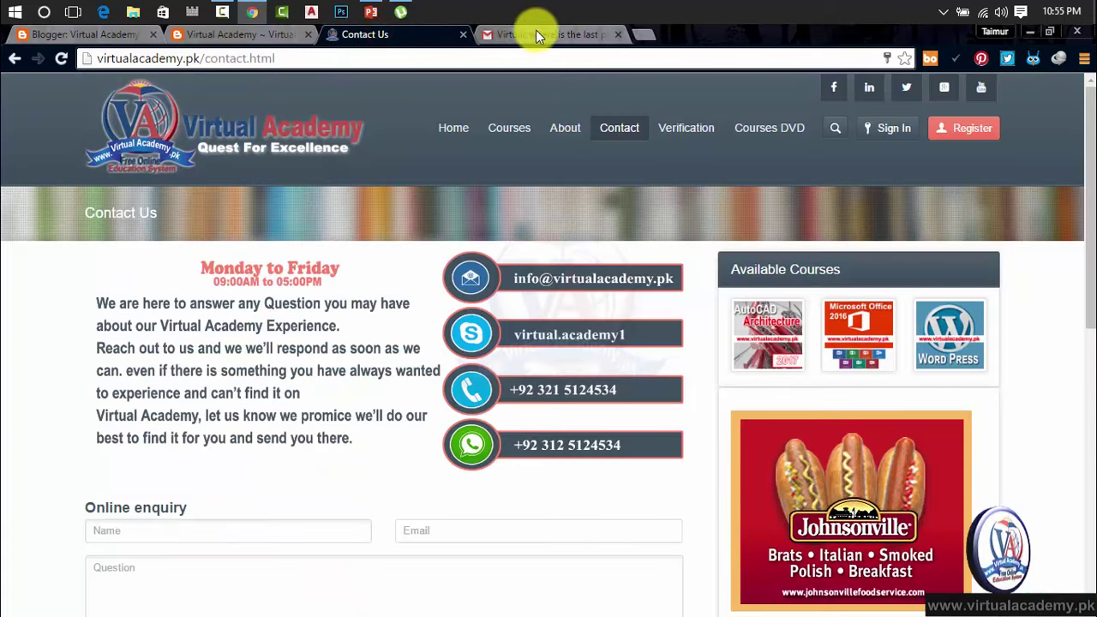
{"action": "left_click", "coordinate": [61, 35]}
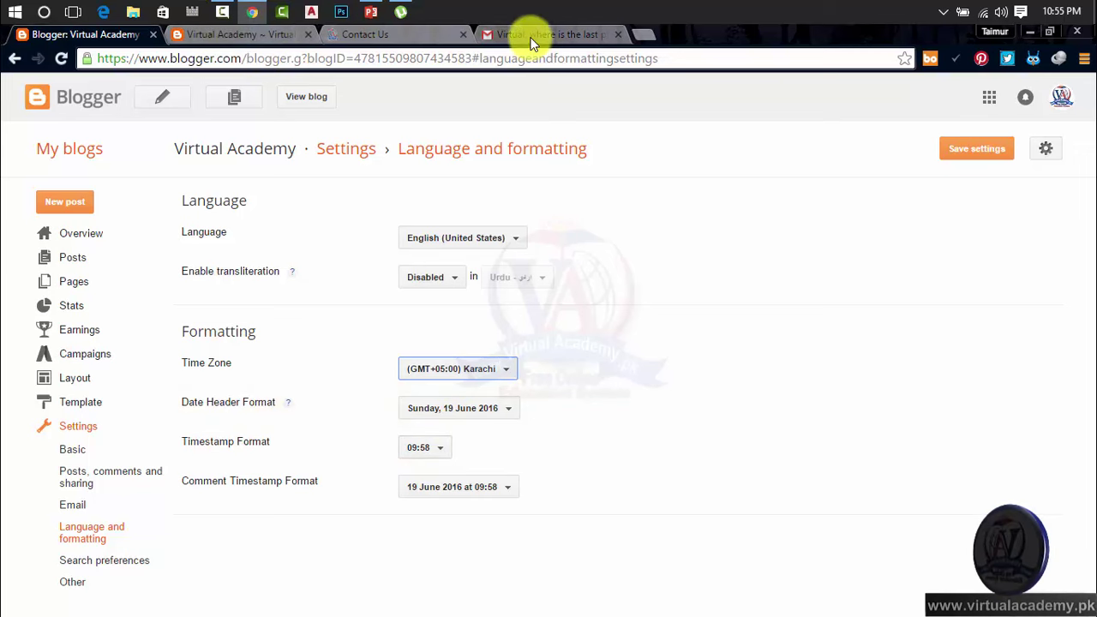
{"action": "left_click", "coordinate": [248, 38]}
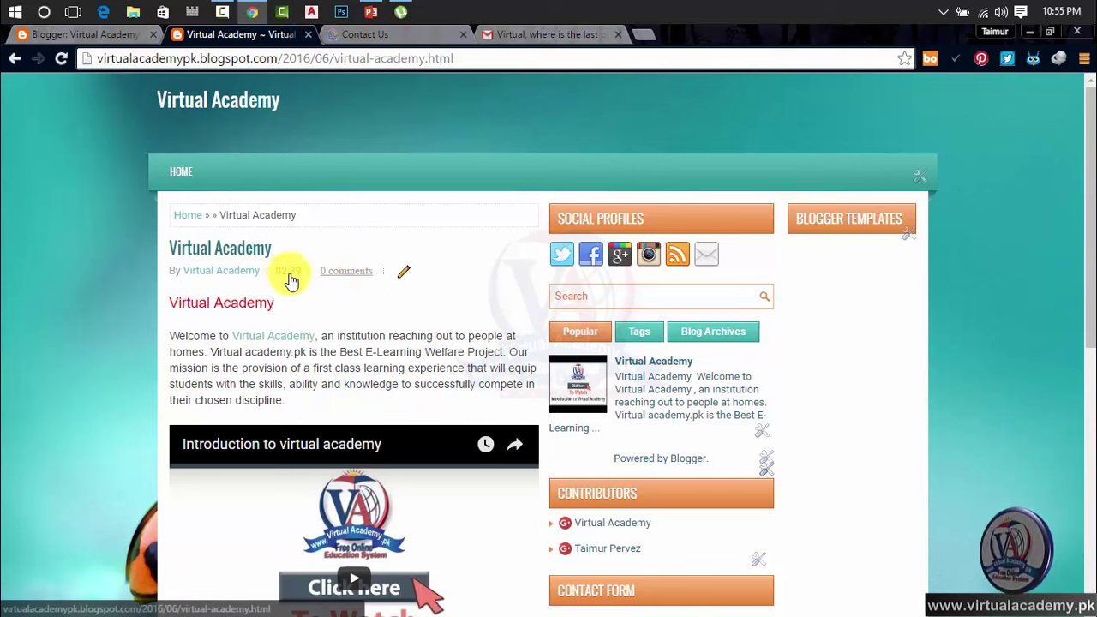
{"action": "left_click", "coordinate": [532, 34]}
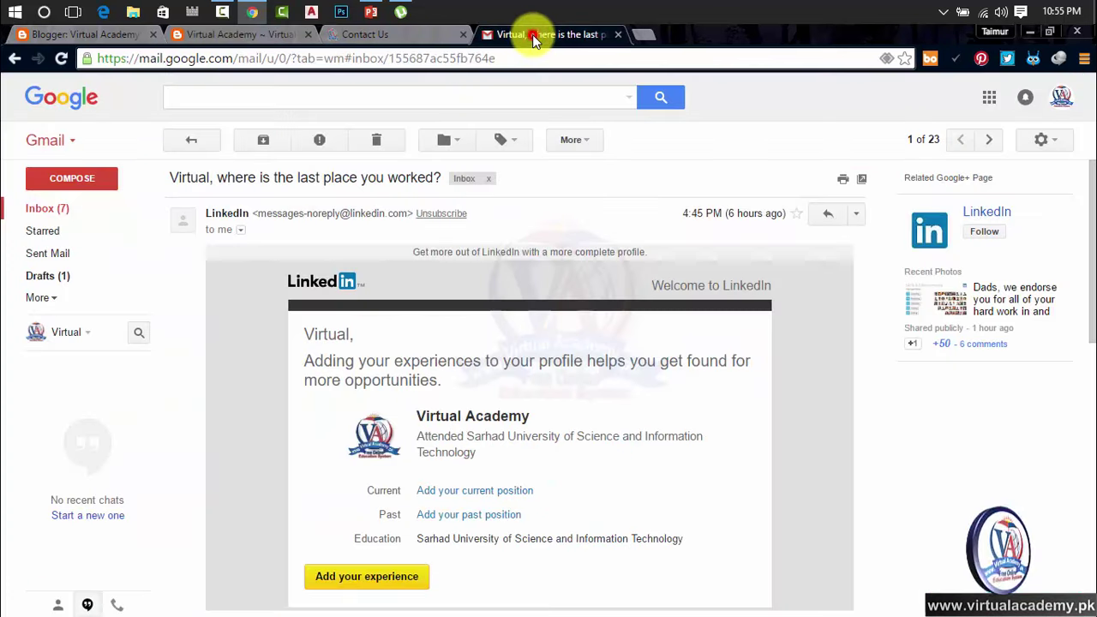
{"action": "left_click", "coordinate": [619, 35]}
Step: Back on formatting settings, check Comment Timestamp Format and keep the '19 June 2016 at 09:58' format
{"action": "left_click", "coordinate": [117, 36]}
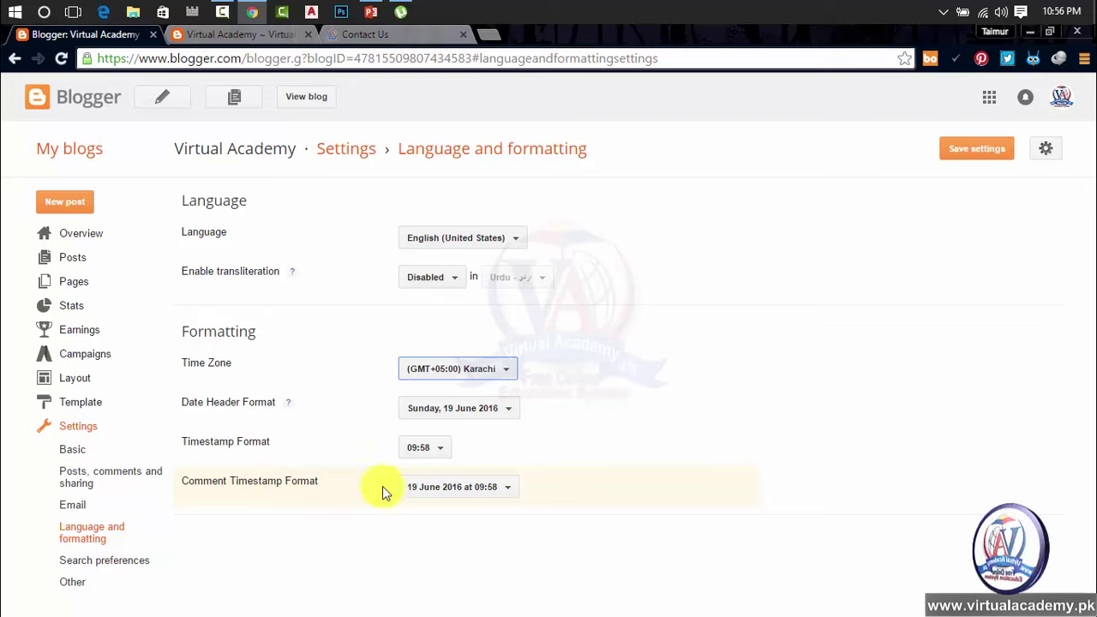
{"action": "left_click_drag", "start_coordinate": [350, 487], "coordinate": [172, 490]}
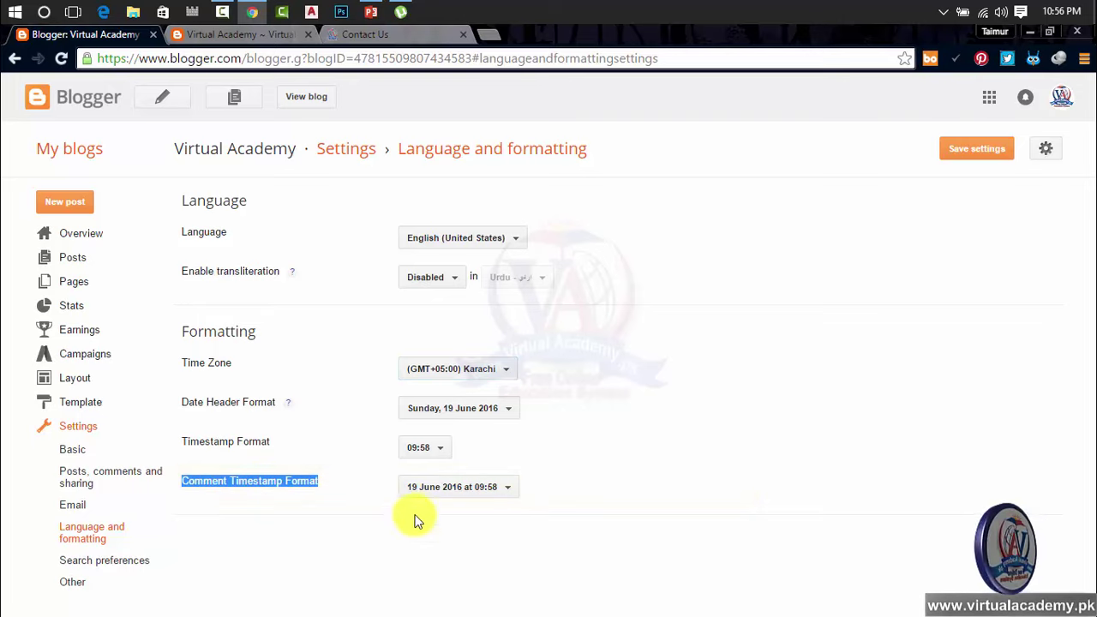
{"action": "left_click", "coordinate": [463, 499]}
{"action": "left_click", "coordinate": [465, 491]}
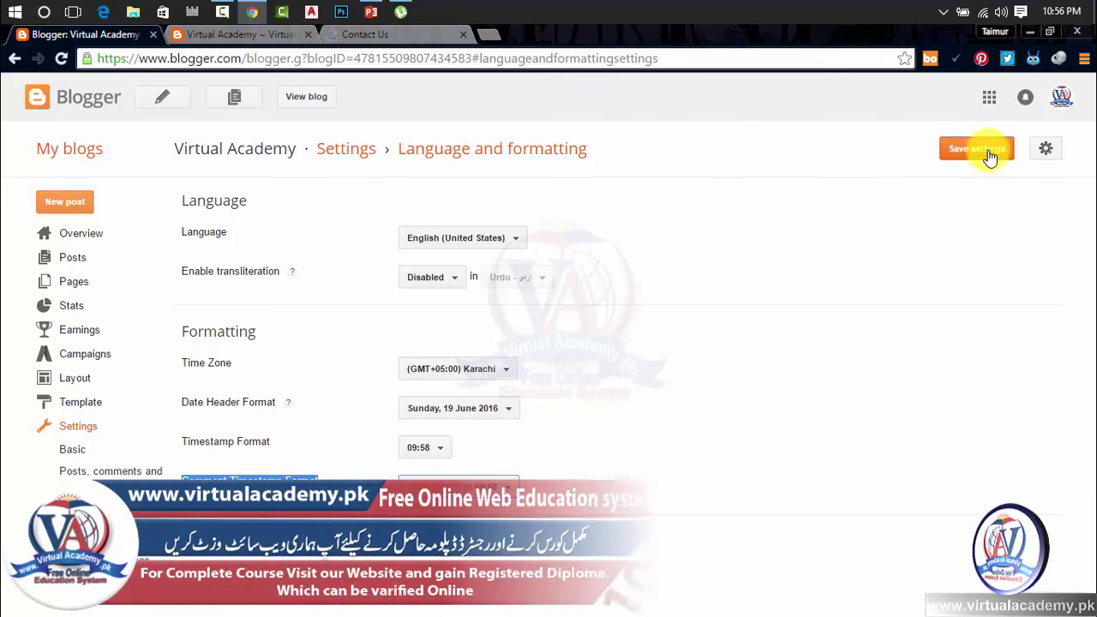
Step: Save the language and formatting settings and go to Search preferences
{"action": "left_click", "coordinate": [987, 151]}
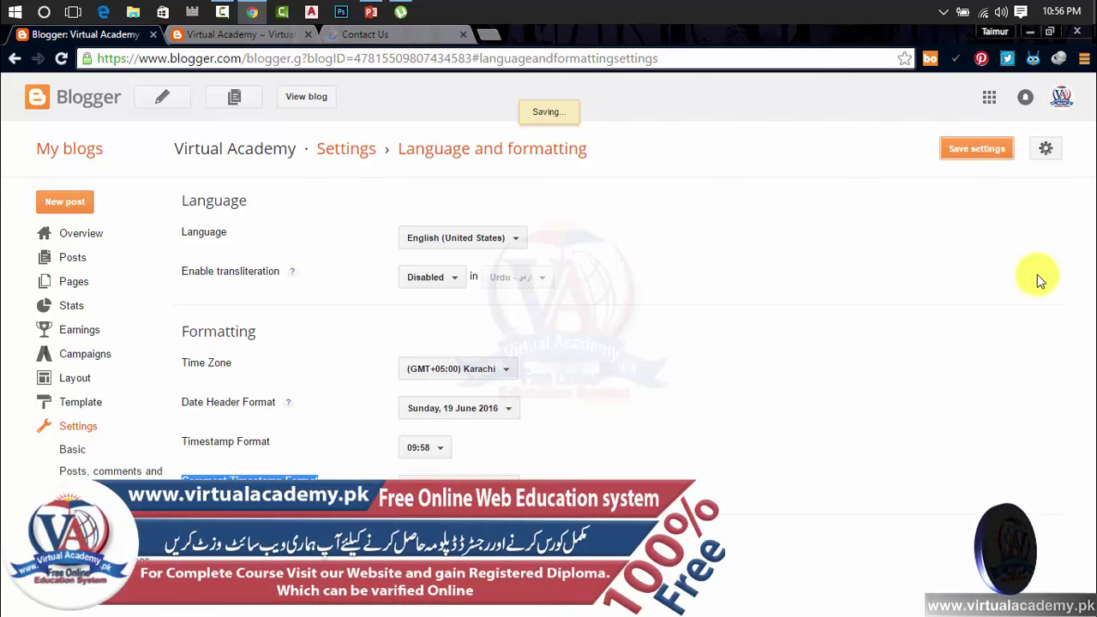
{"action": "left_click", "coordinate": [964, 155]}
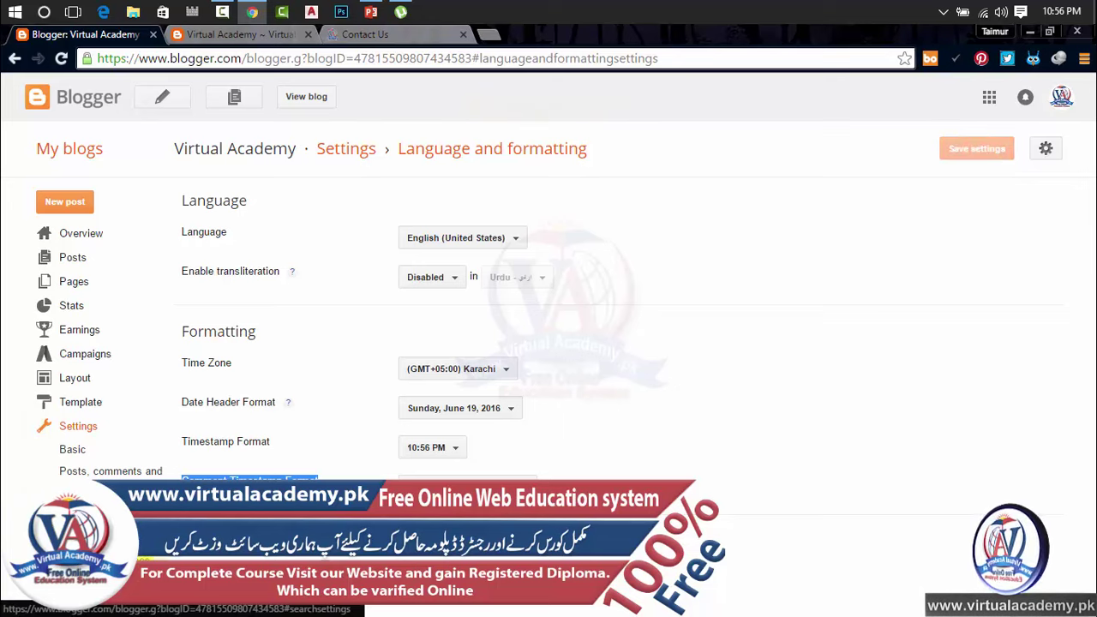
{"action": "left_click", "coordinate": [116, 561]}
Step: Flip between the Other and Search preferences pages, finishing on Search preferences
{"action": "left_click", "coordinate": [75, 583]}
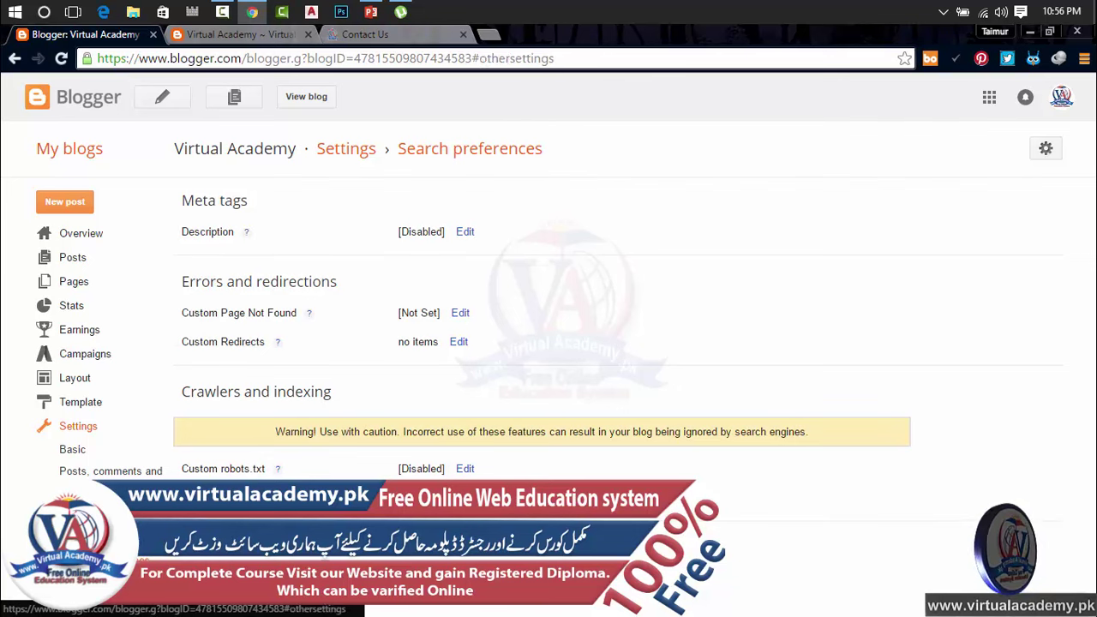
{"action": "left_click", "coordinate": [83, 562]}
{"action": "left_click", "coordinate": [80, 581]}
{"action": "left_click", "coordinate": [82, 564]}
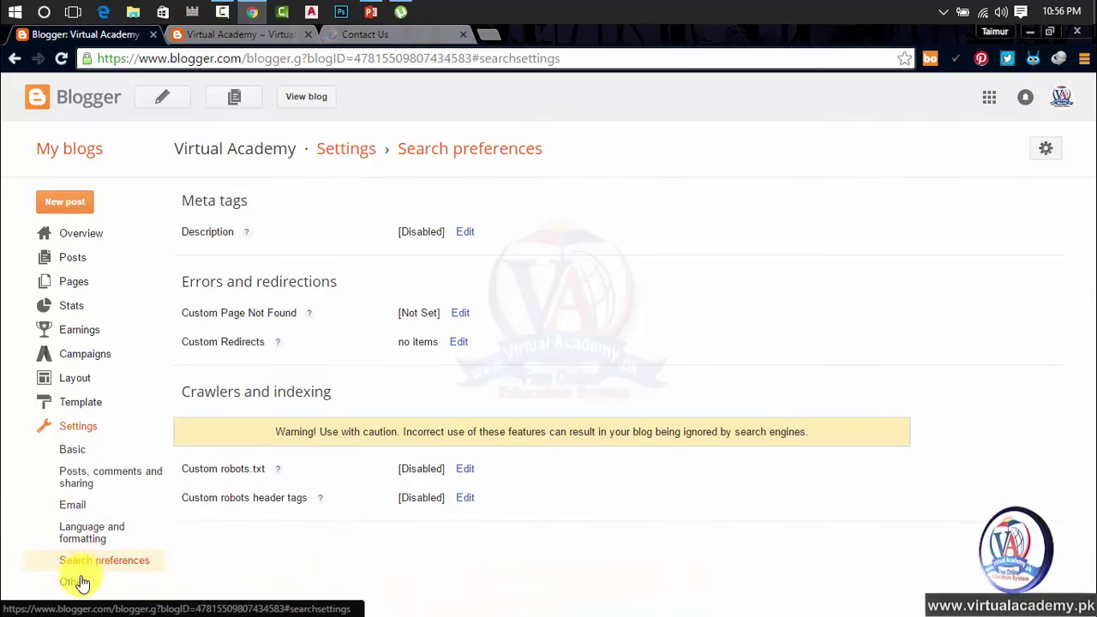
{"action": "left_click", "coordinate": [82, 583]}
{"action": "left_click", "coordinate": [86, 562]}
{"action": "left_click", "coordinate": [81, 582]}
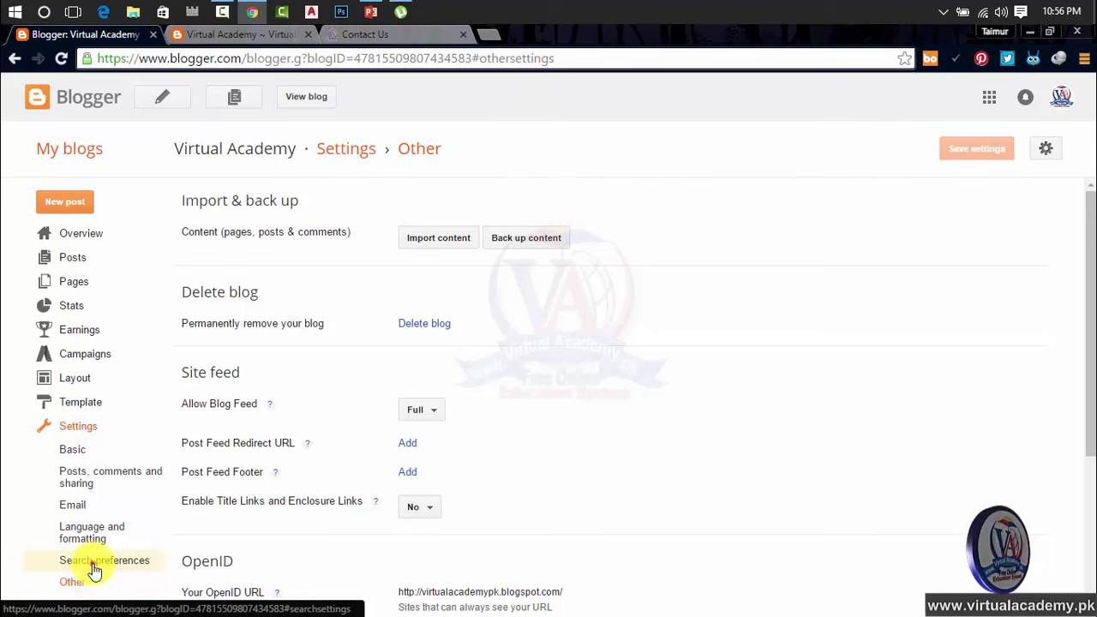
{"action": "left_click", "coordinate": [94, 564]}
{"action": "left_click", "coordinate": [82, 583]}
{"action": "left_click", "coordinate": [99, 561]}
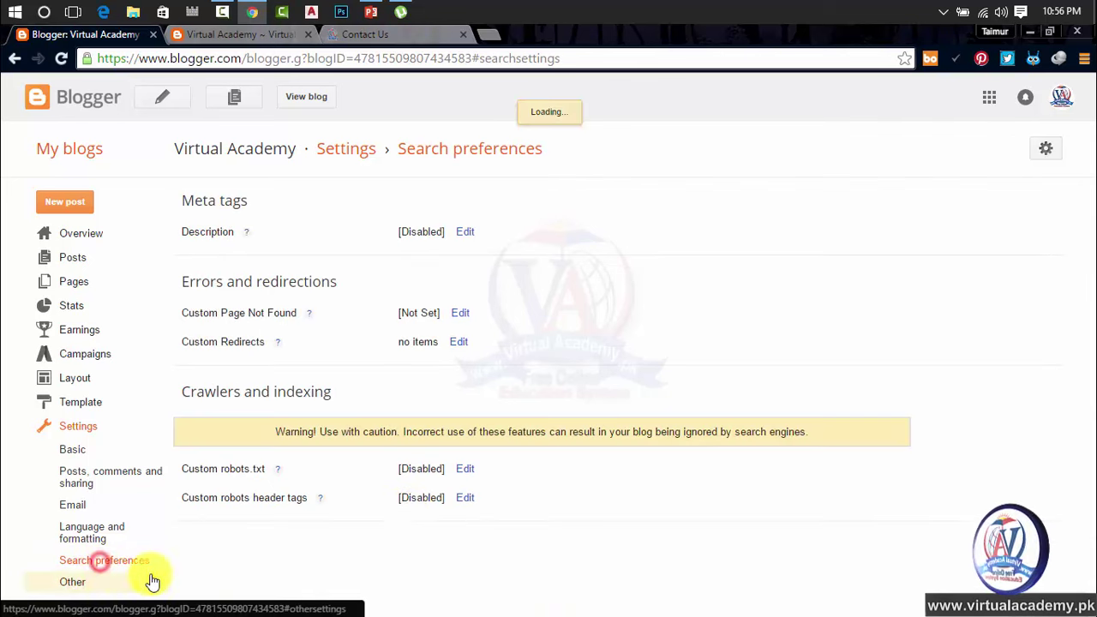